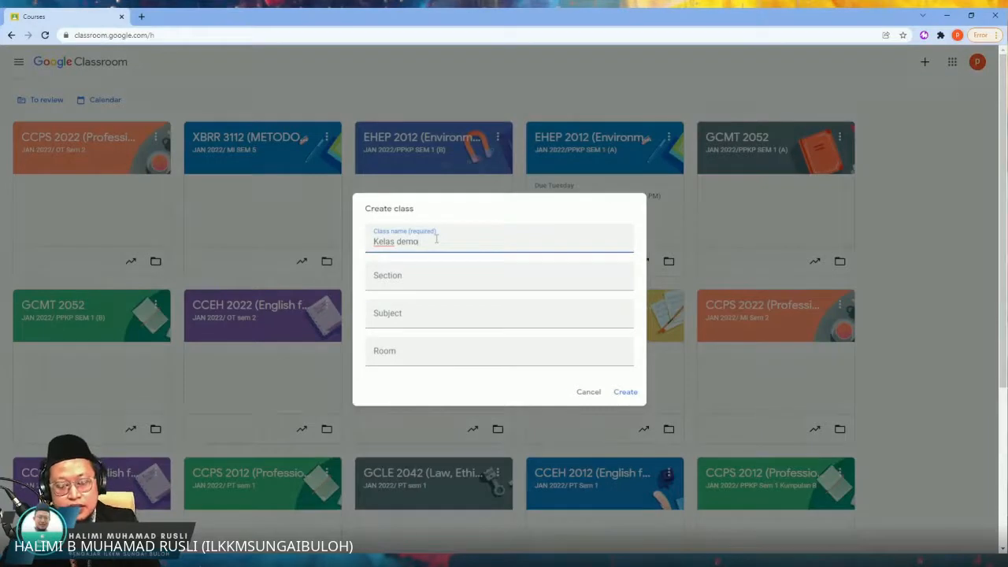
Step: Fill in the section as "Tahun 1 Semester 1" for the Kelas demo class and create the class
click(422, 282)
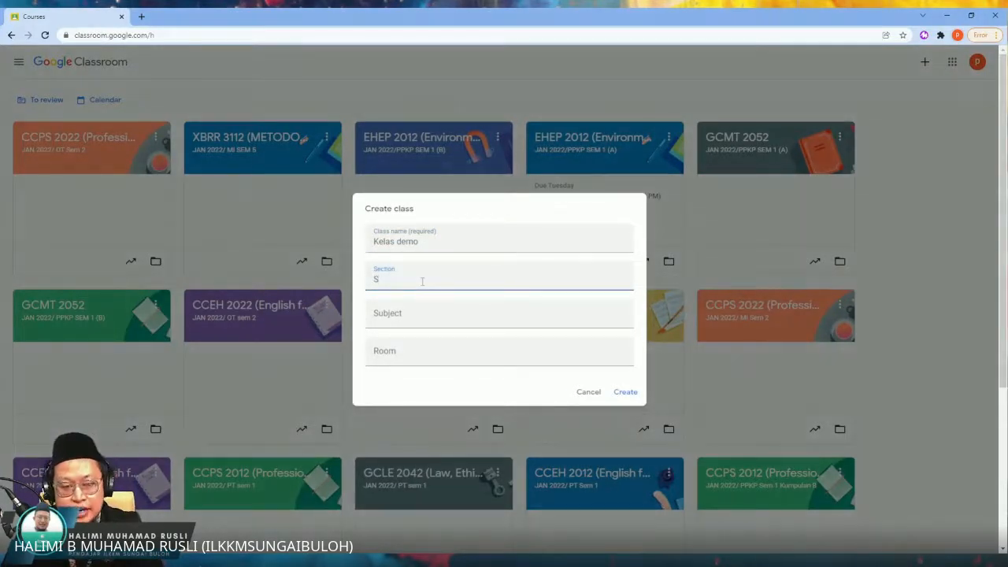
text(Semester)
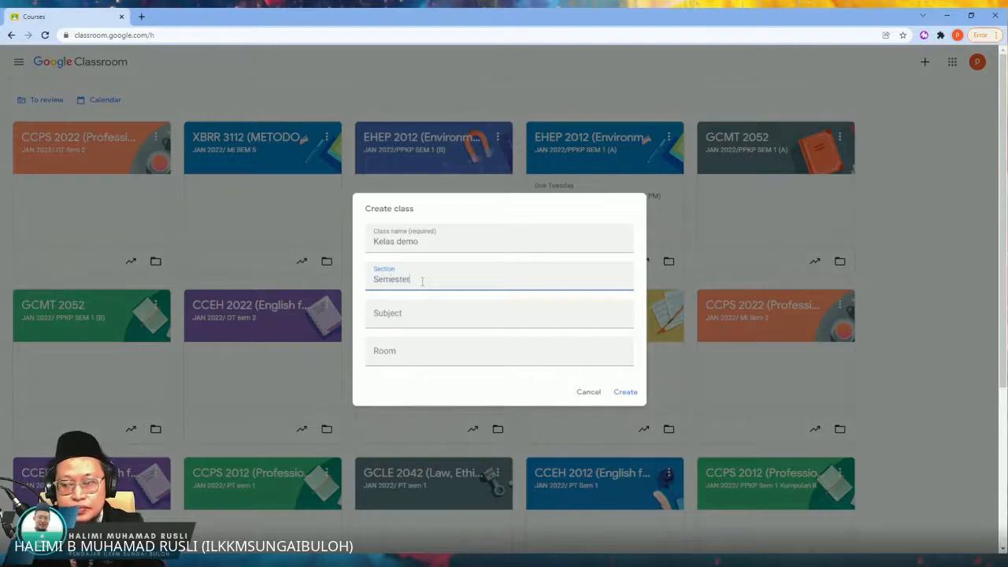
text( 1)
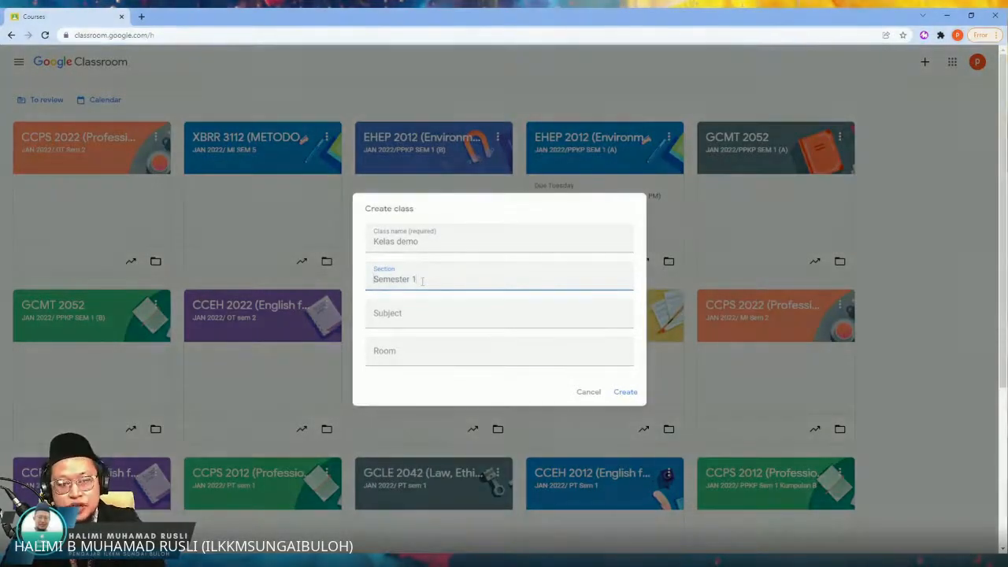
key(Home)
text(Tahui)
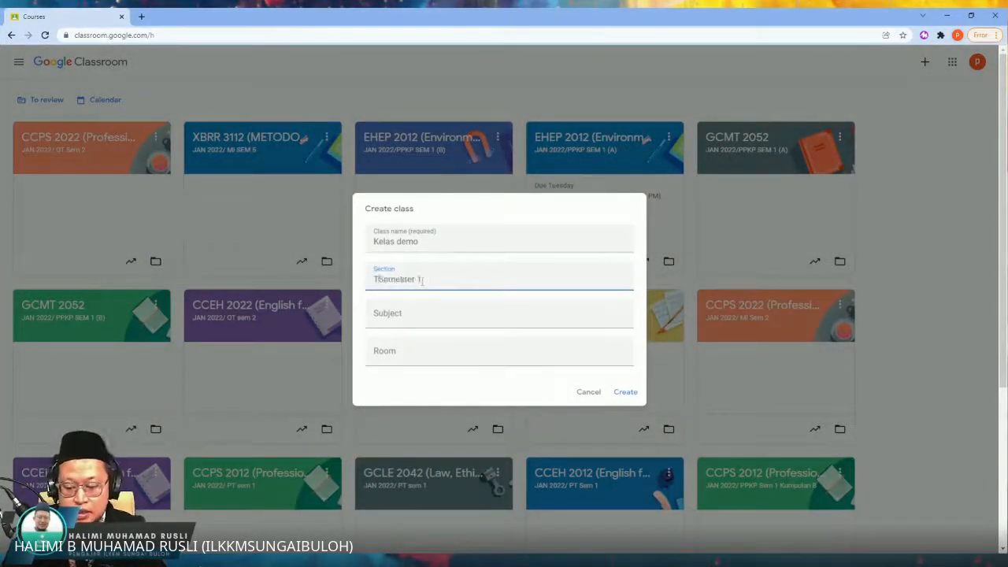
key(BackSpace)
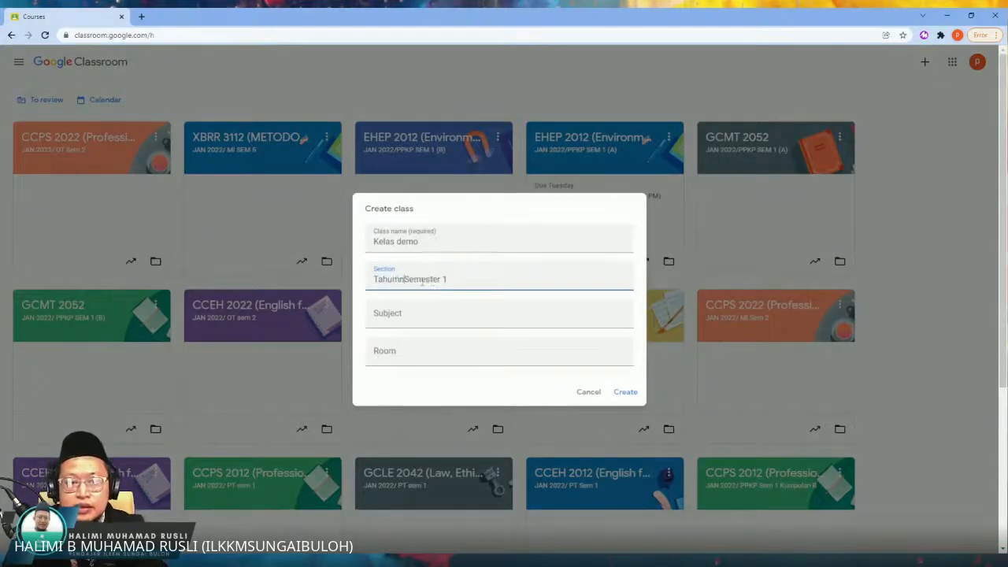
text(n )
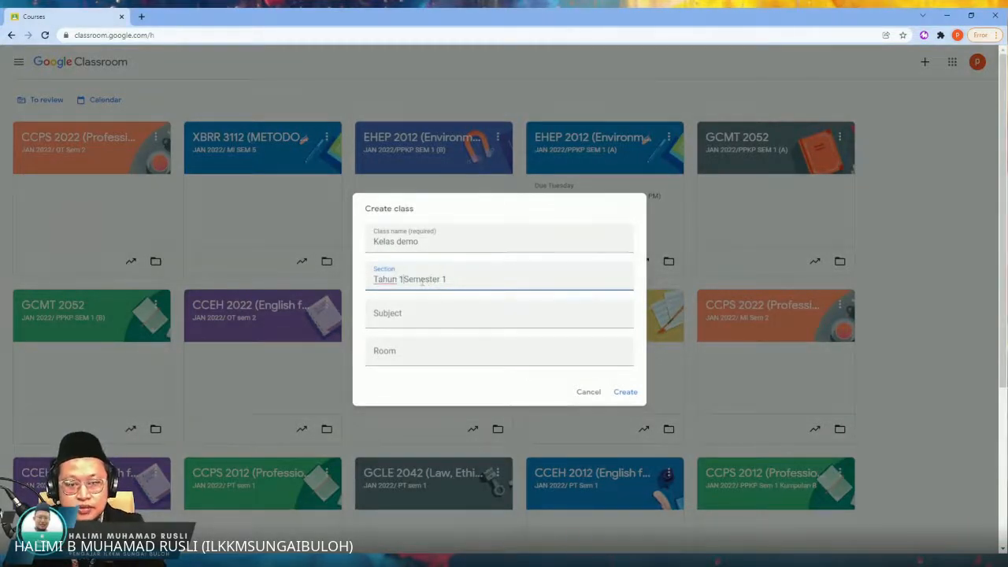
text(1)
click(626, 392)
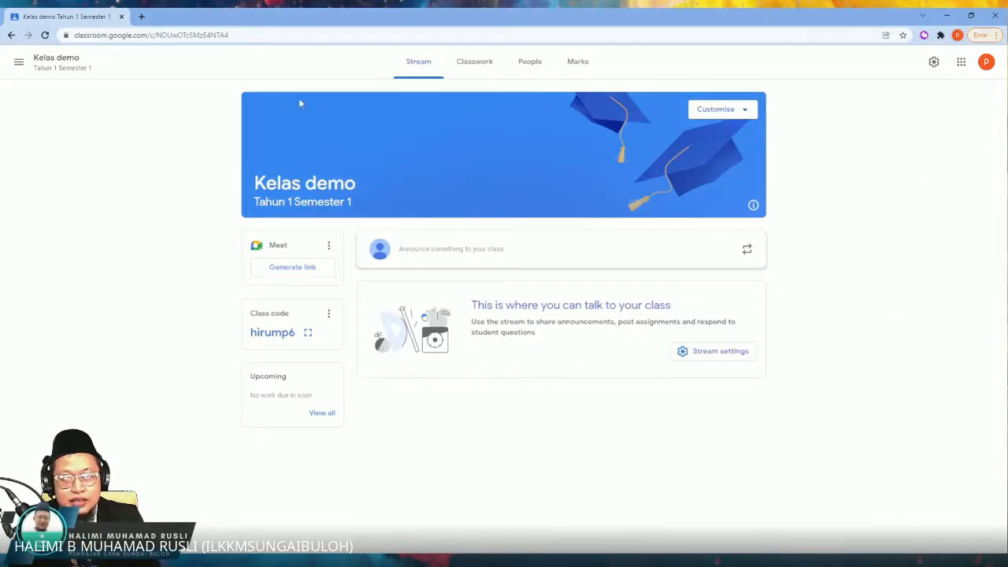
Step: Look through the class details and general options in the class settings, then return to the class stream
click(933, 63)
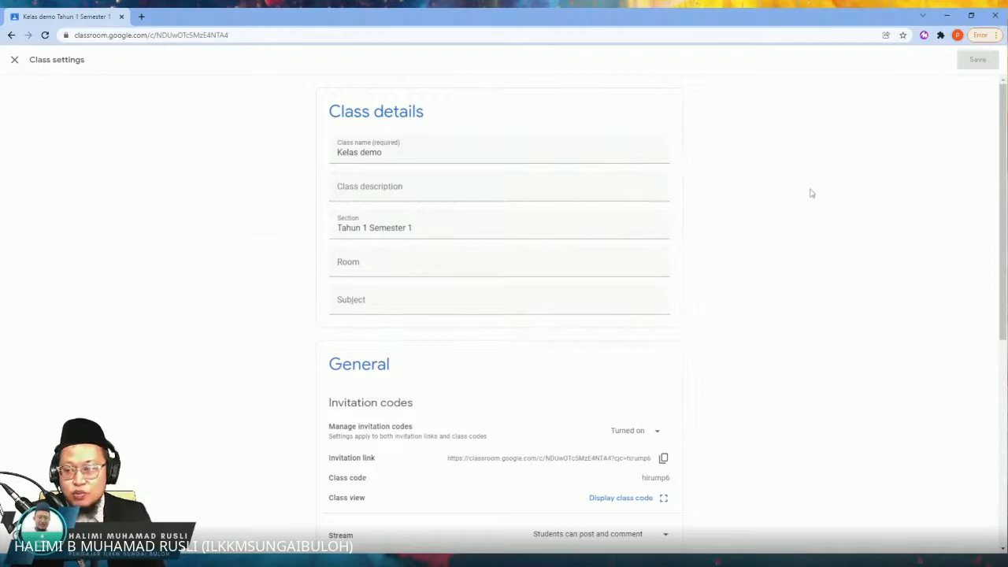
scroll(796, 241, down, 2)
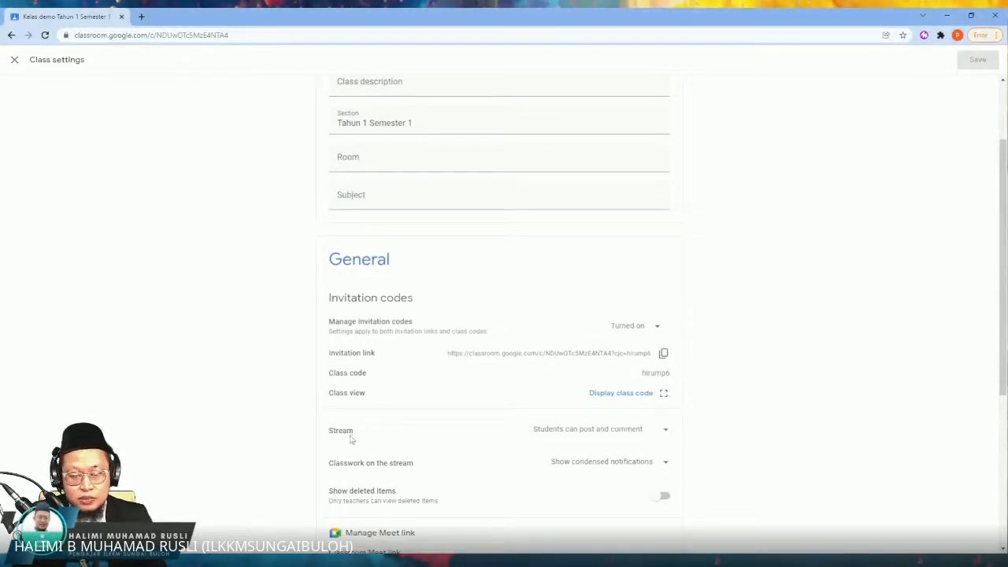
click(14, 59)
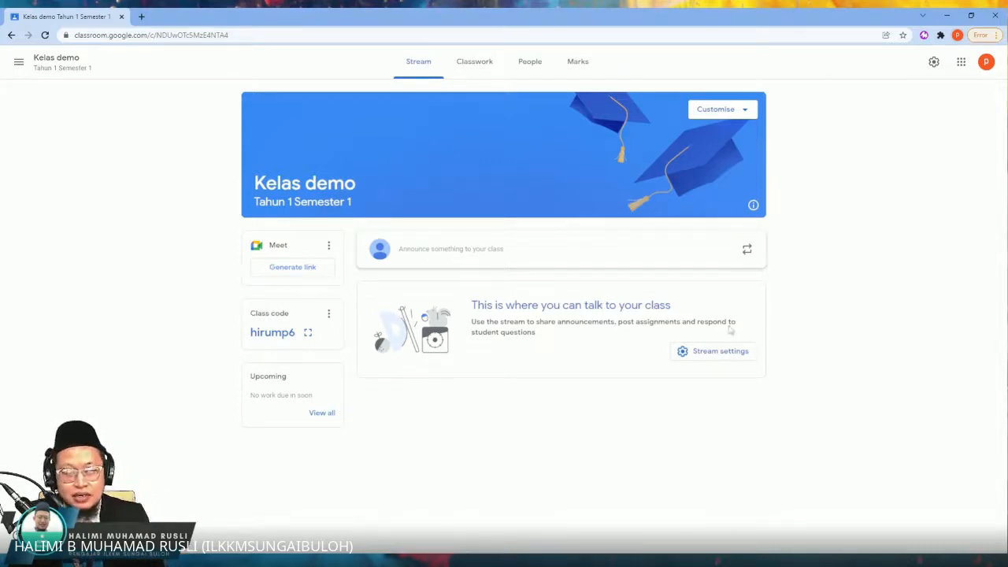
Step: In the class settings, set Stream to "Students can only comment" and Classwork on the stream to "Hide notifications", and save
click(933, 61)
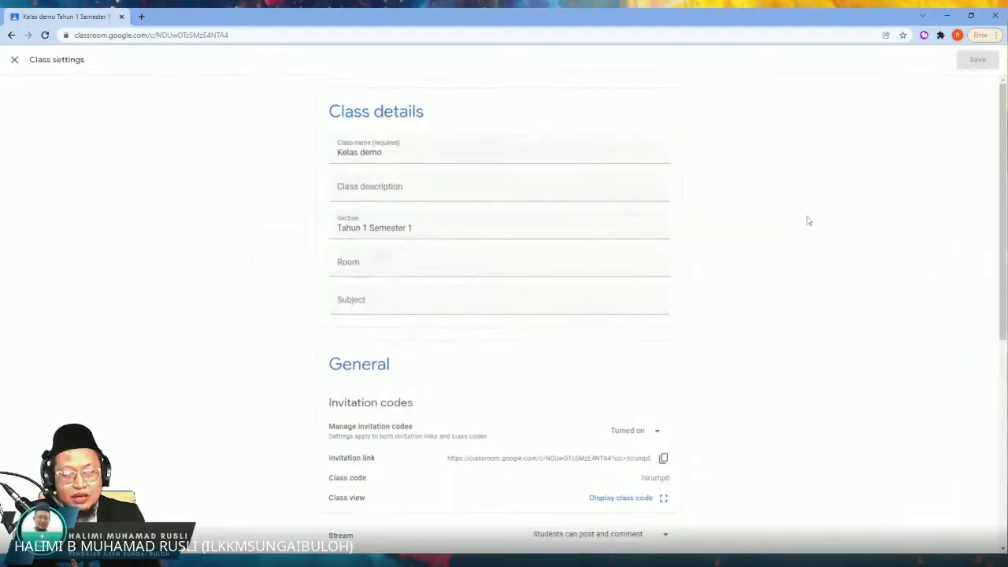
scroll(681, 226, down, 3)
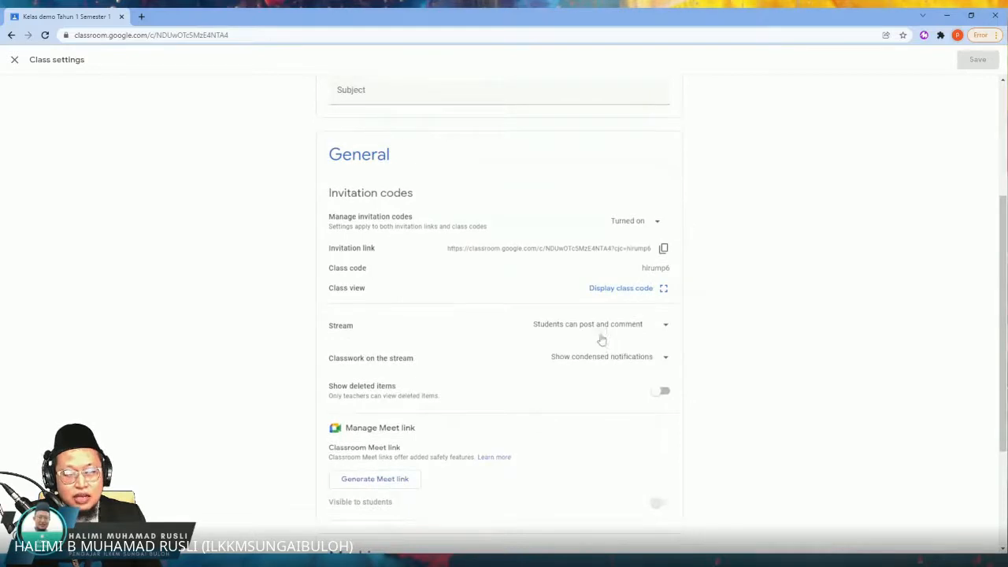
click(600, 329)
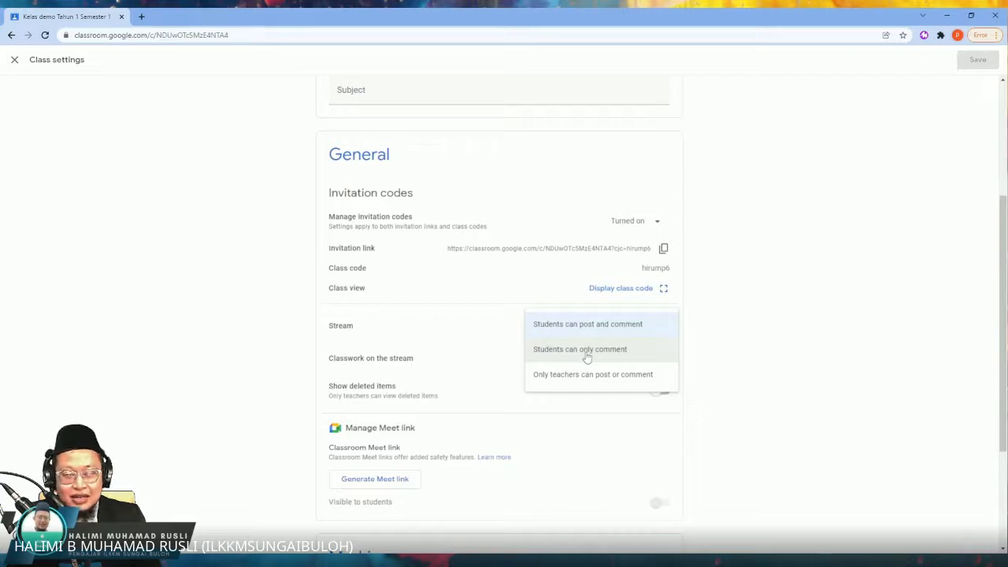
click(587, 351)
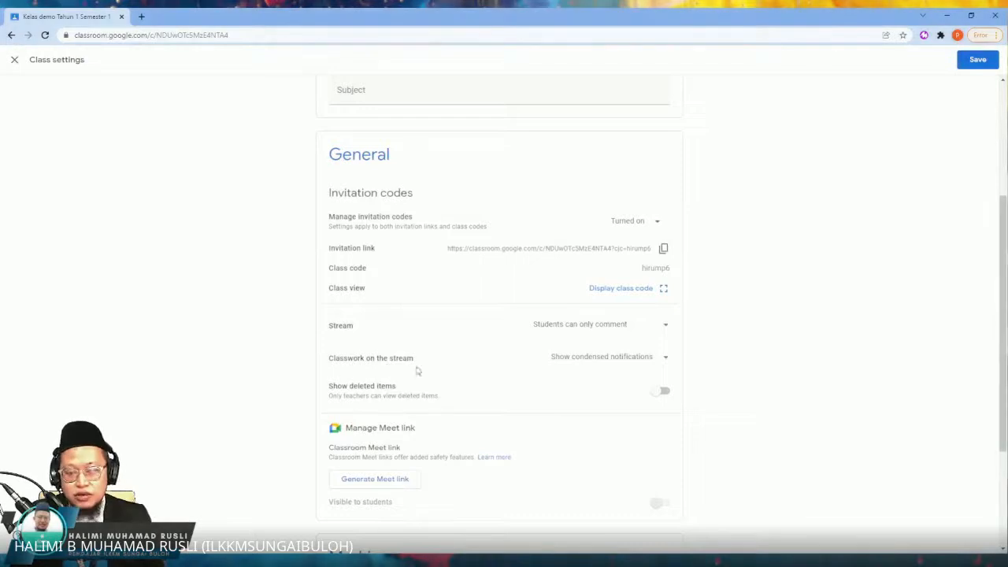
click(587, 362)
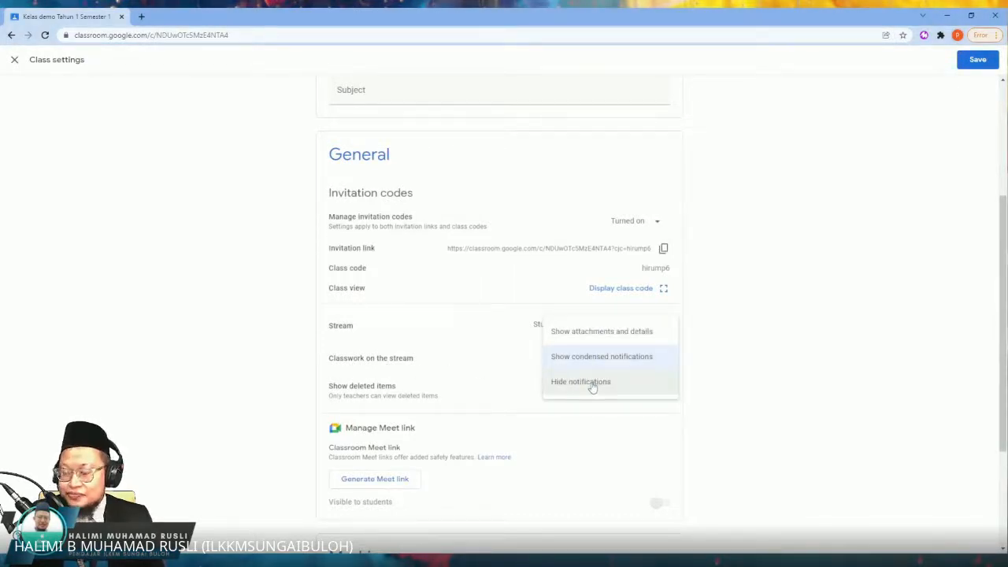
click(592, 383)
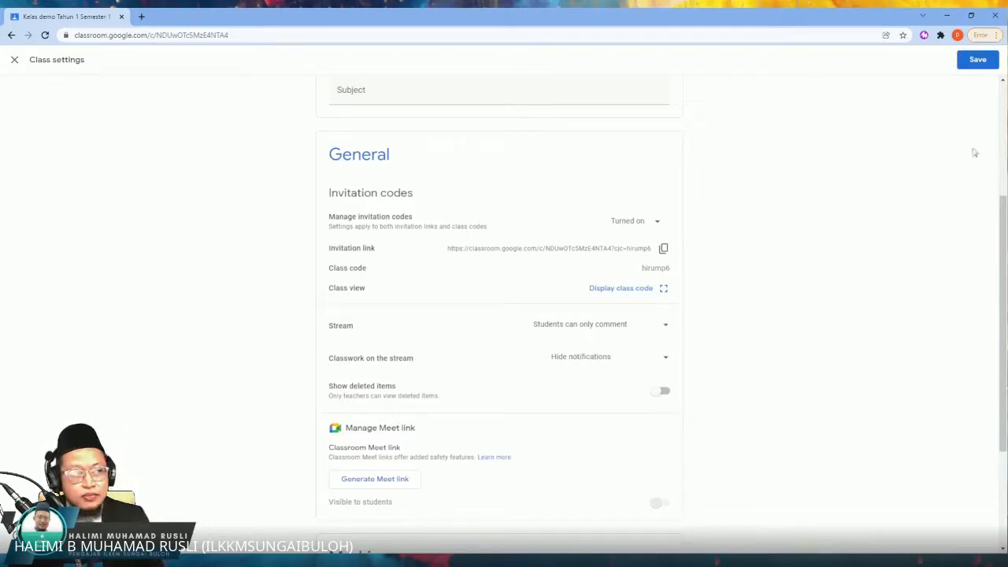
click(979, 63)
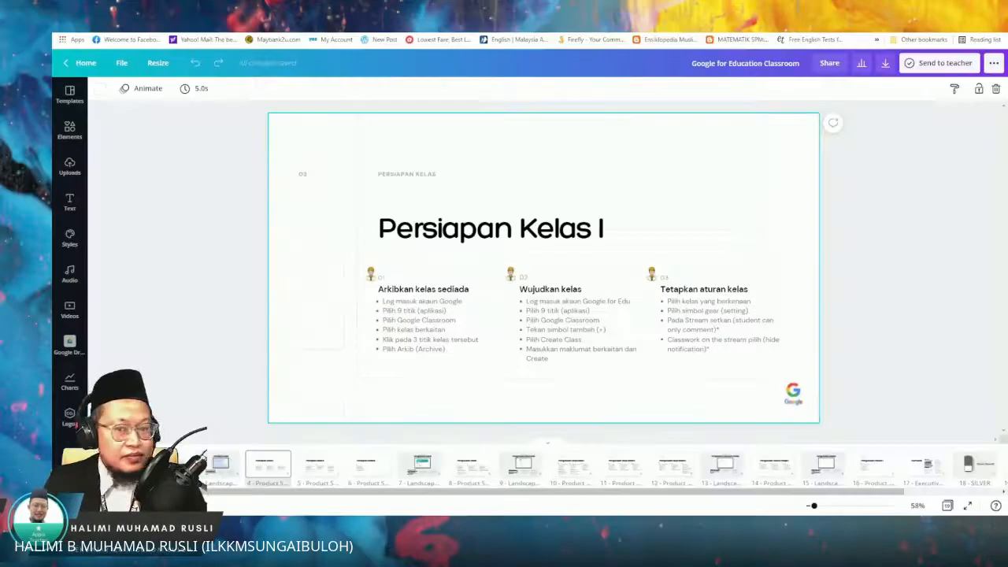
Step: Switch to the Canva deck "Google for Education Classroom", present it from "Persiapan Kelas I" and advance to "Persiapan Kelas II"
click(994, 63)
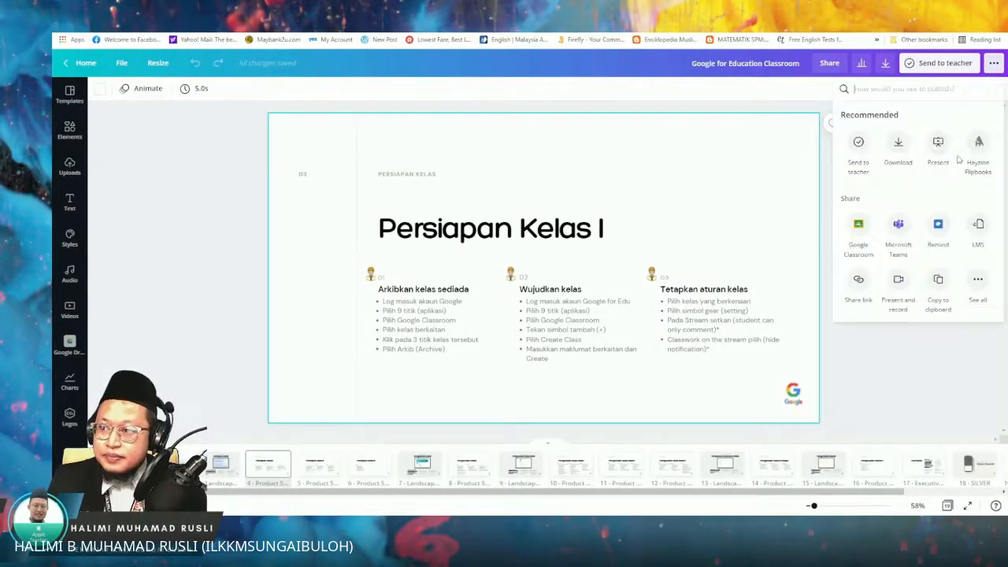
click(941, 157)
click(917, 161)
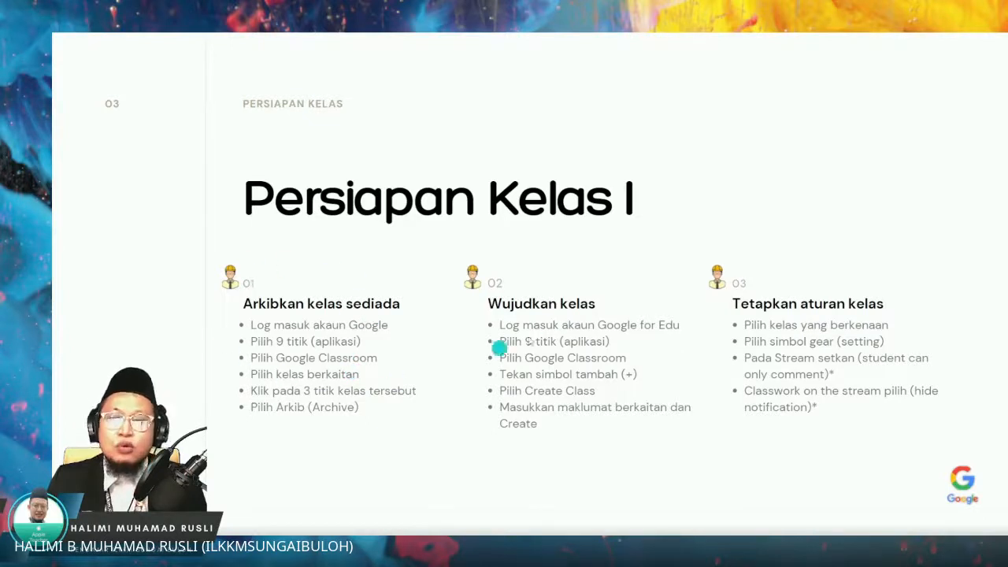
click(801, 215)
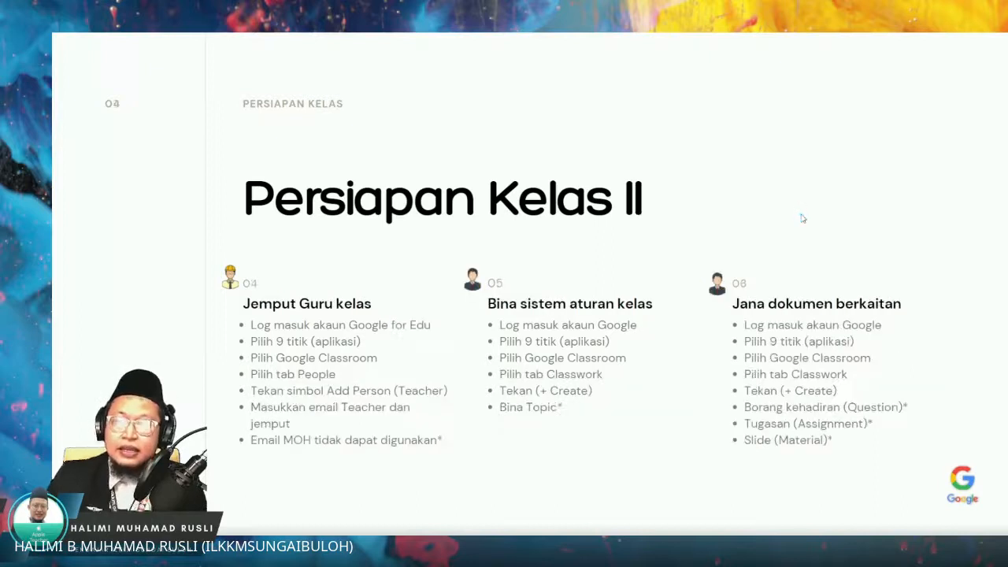
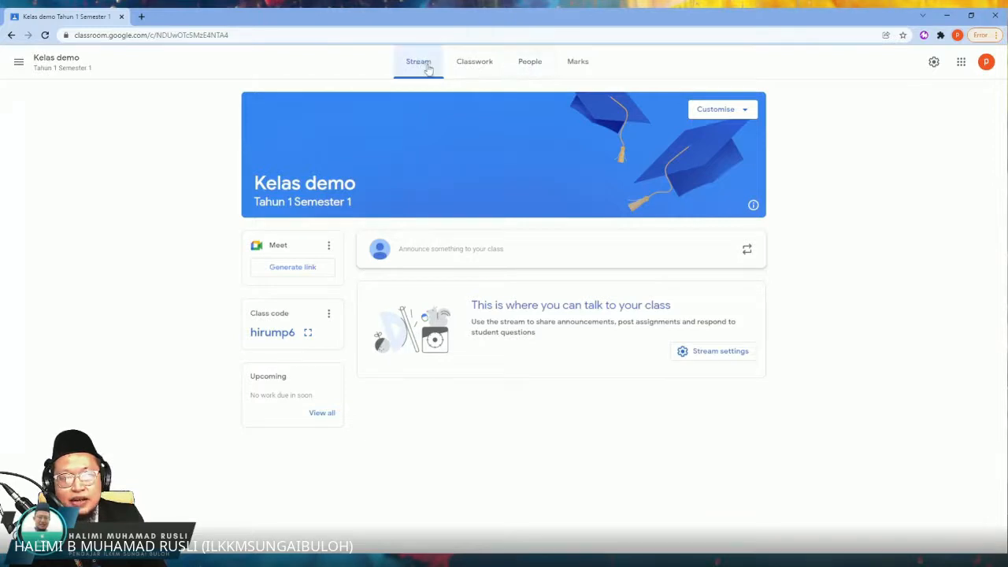
Step: View the class's teacher and student lists and the teacher invitation form, then cancel the invitation
click(532, 70)
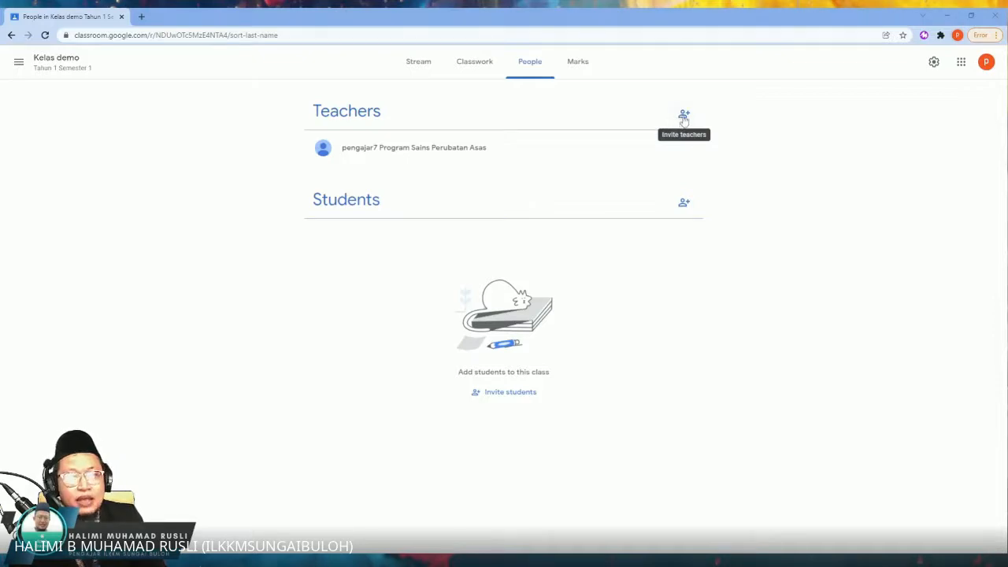
click(684, 116)
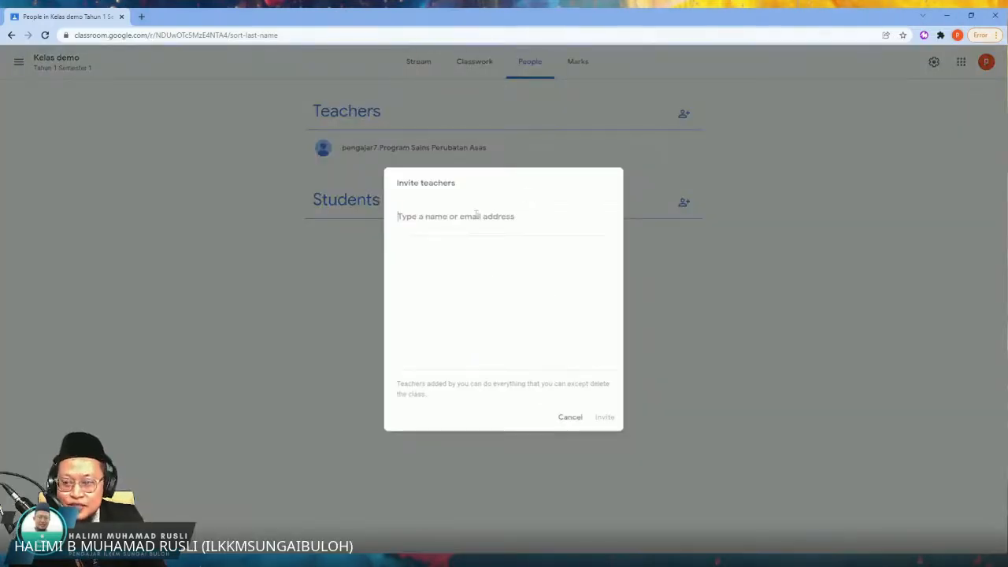
click(570, 418)
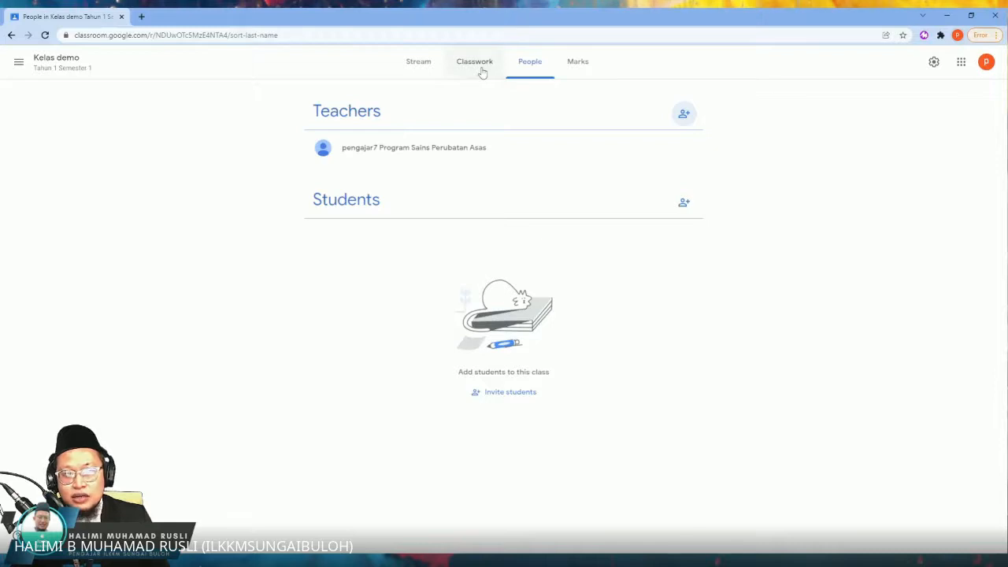
Step: In the classwork of Kelas demo, add a topic named "Topik 1 : Pengenalan"
click(483, 72)
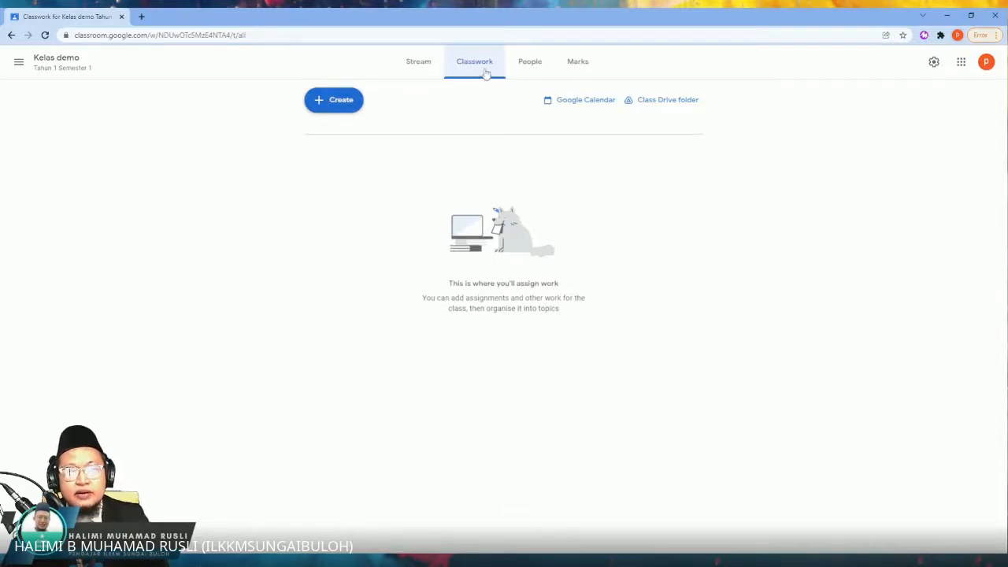
click(336, 106)
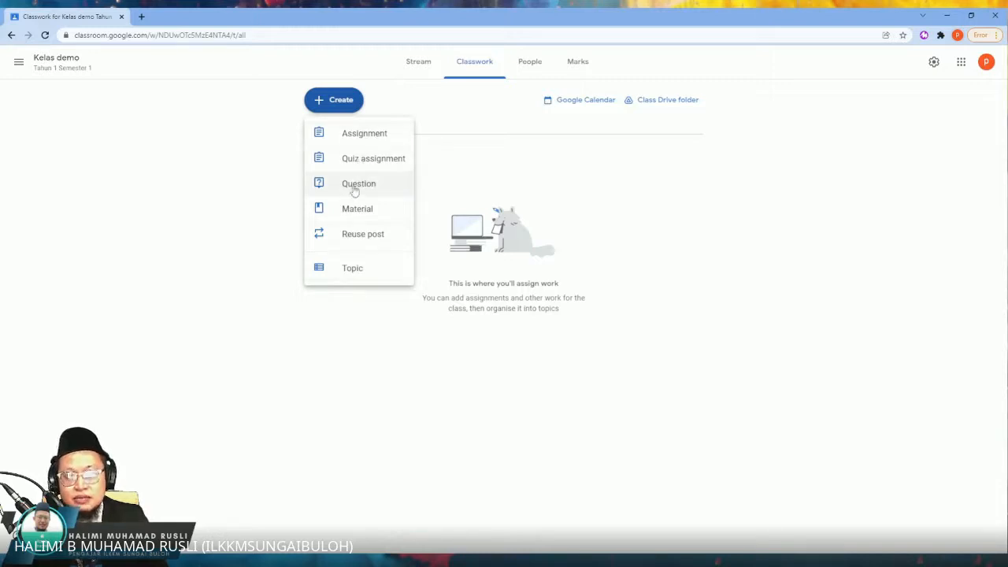
click(367, 270)
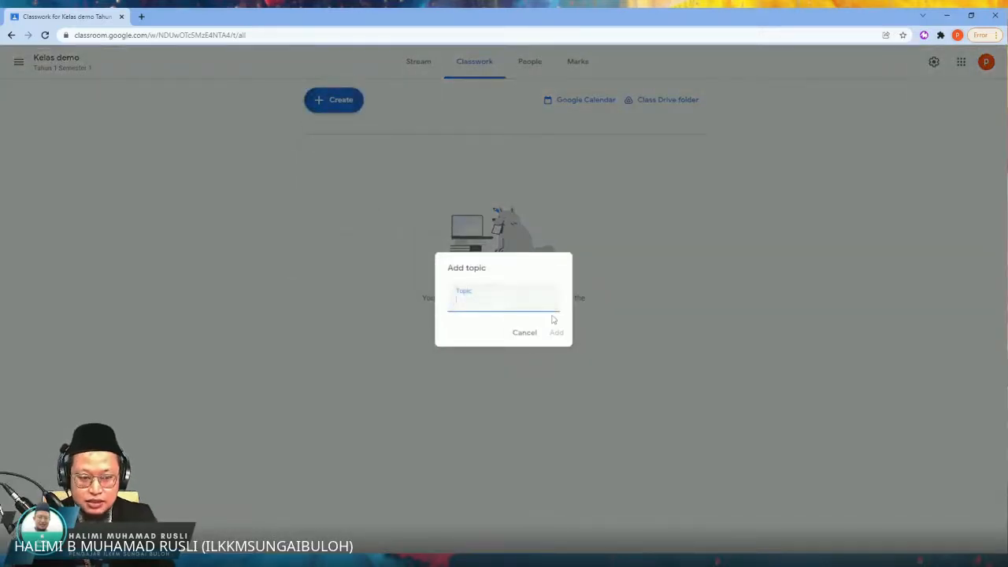
text(Tpoik)
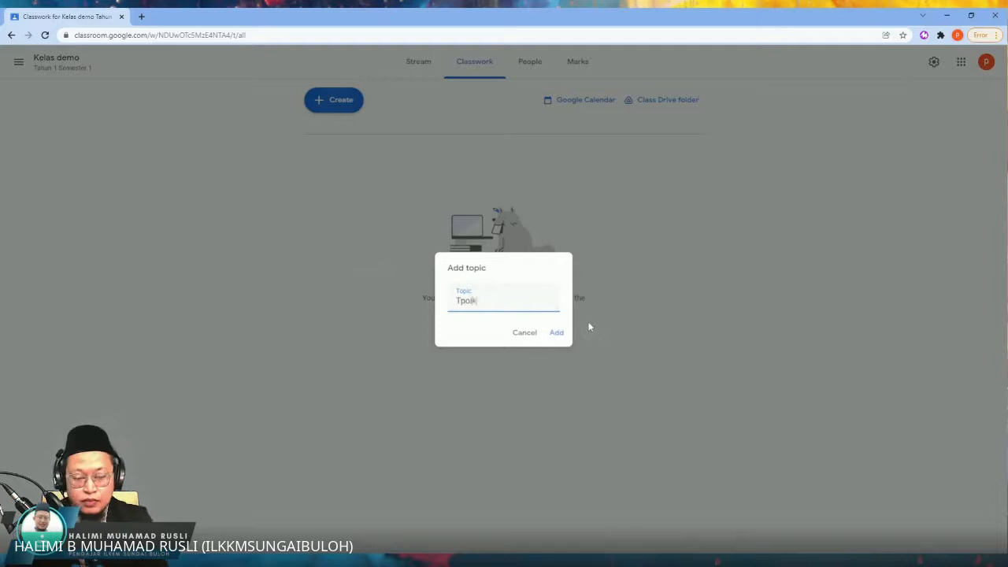
text(i)
key(BackSpace)
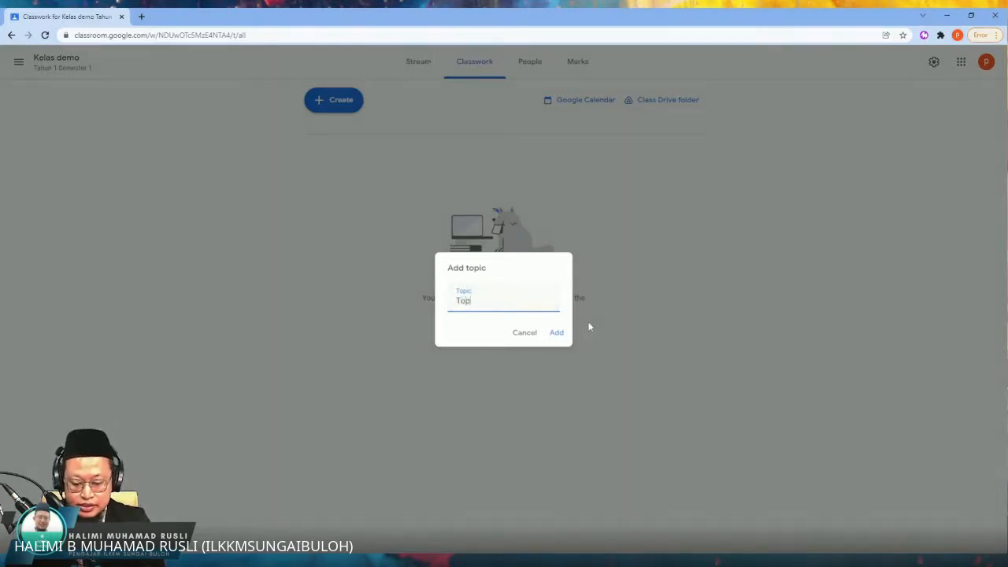
text(ik 1 :)
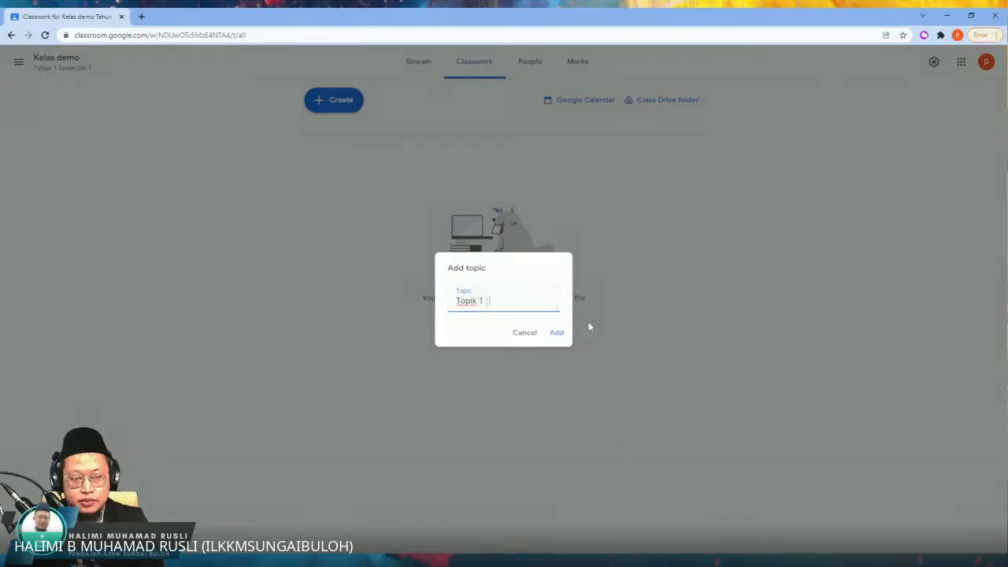
text( Pengenalan)
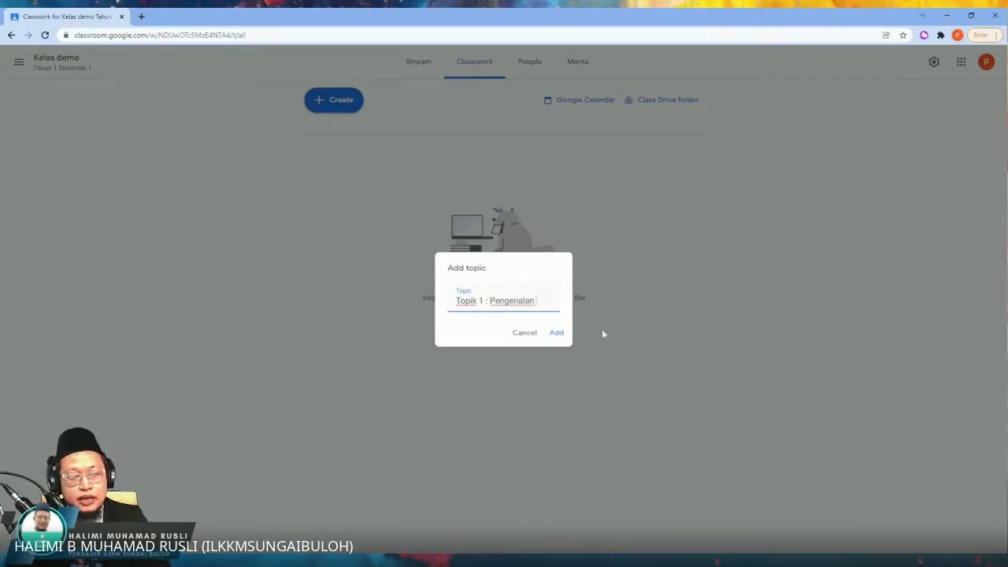
click(558, 333)
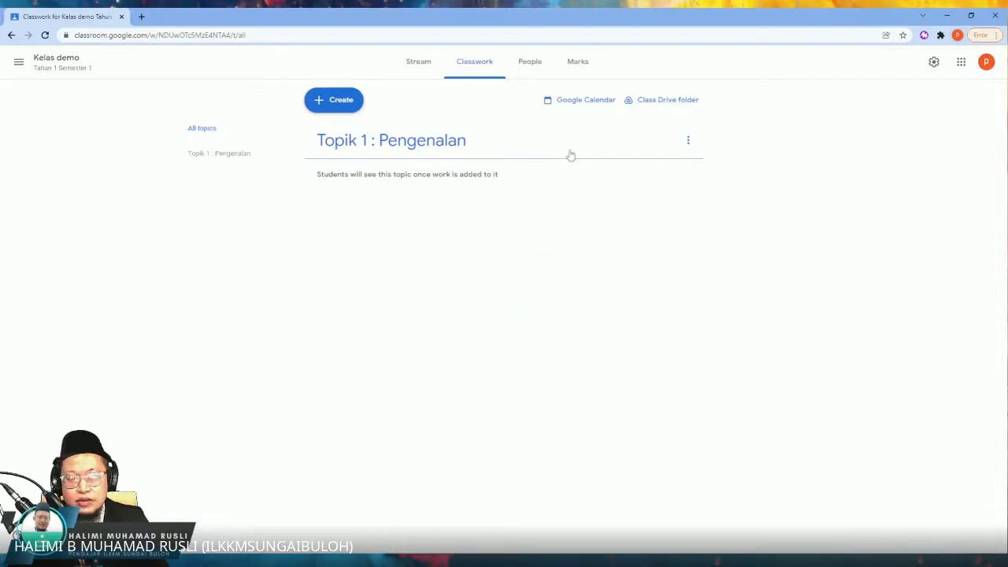
Step: Add a second classwork topic named "Topik 2 : Better Communication"
click(339, 107)
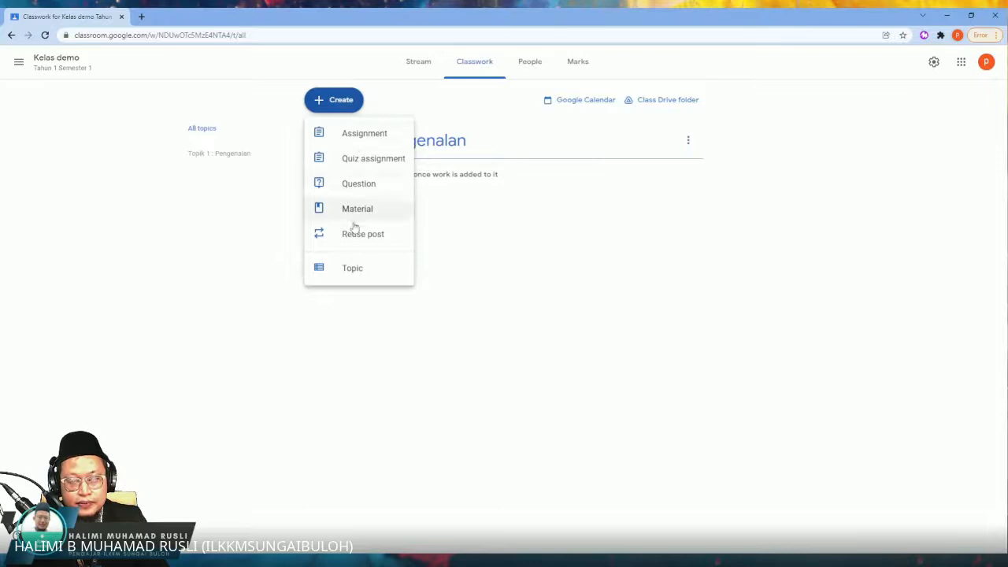
click(353, 270)
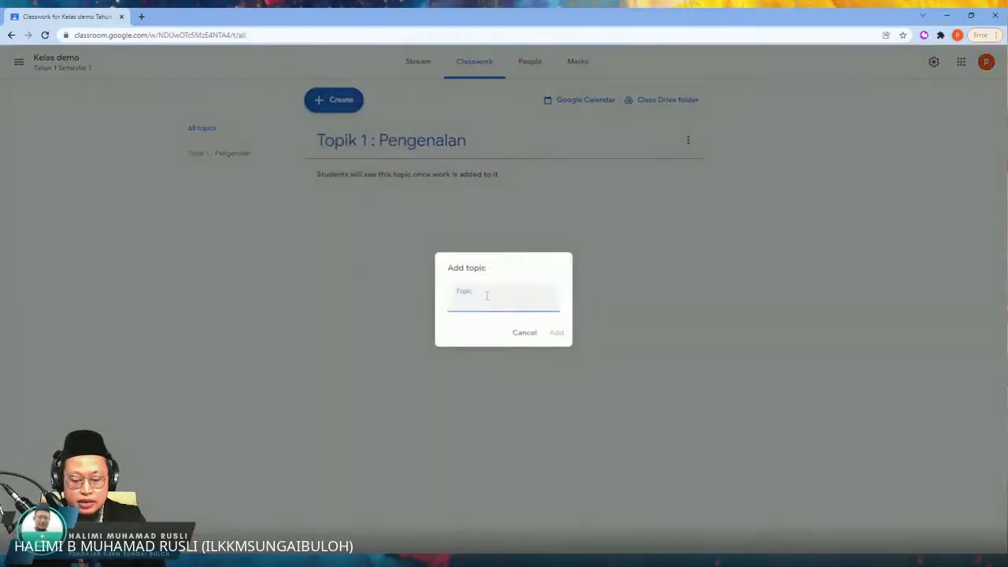
text(Topik)
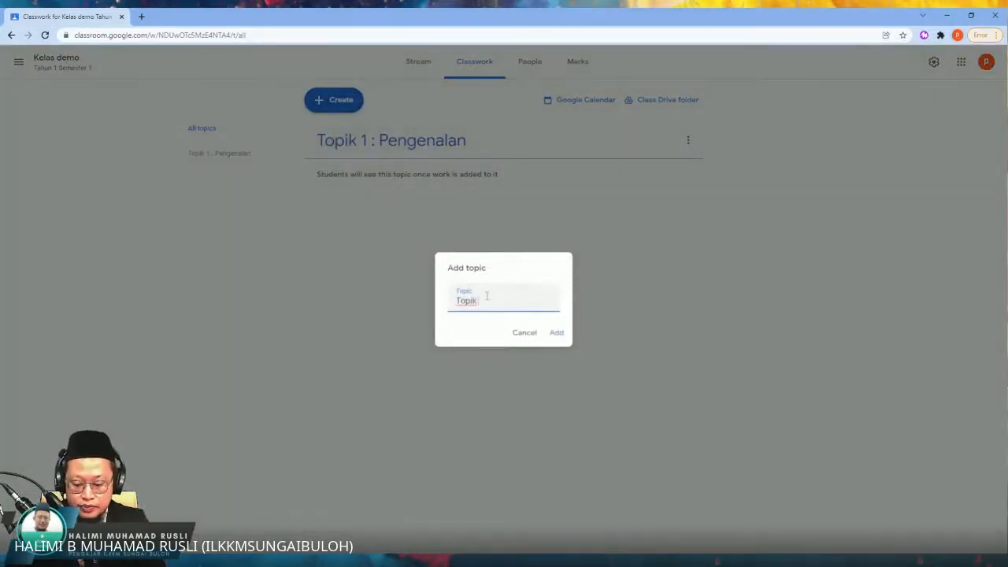
text( 2 : )
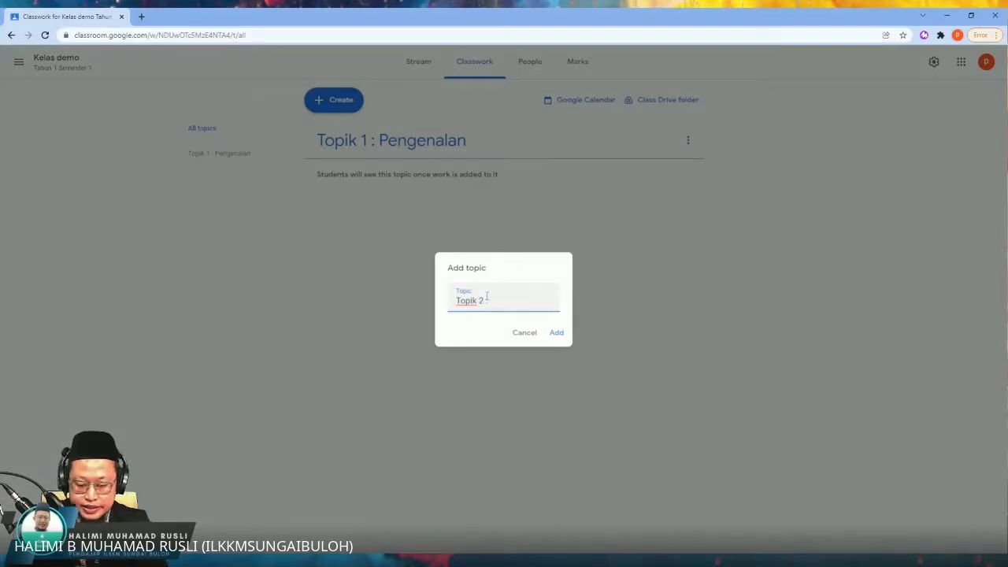
text(Sis)
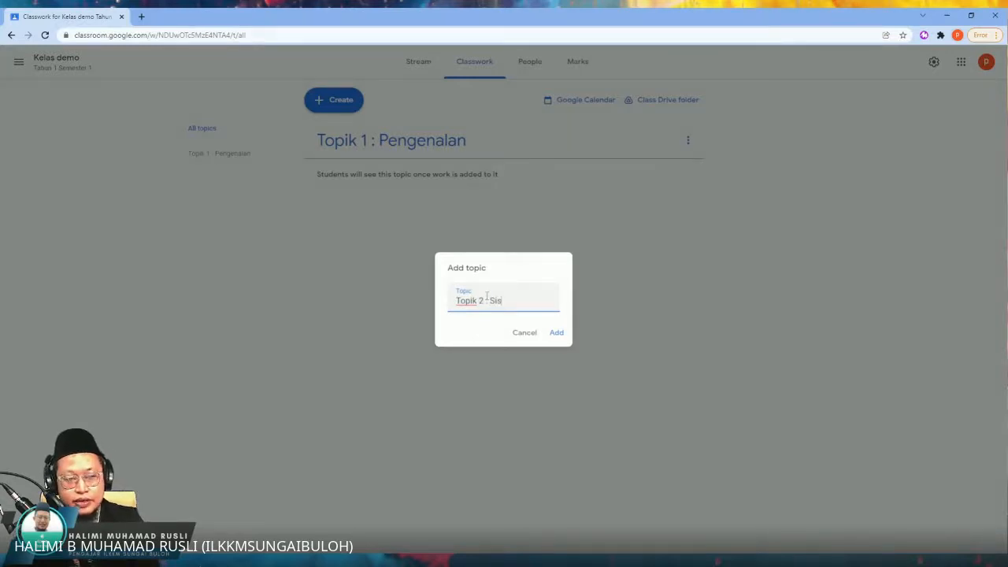
key(BackSpace)
key(BackSpace)
key(BackSpace)
text(Bett)
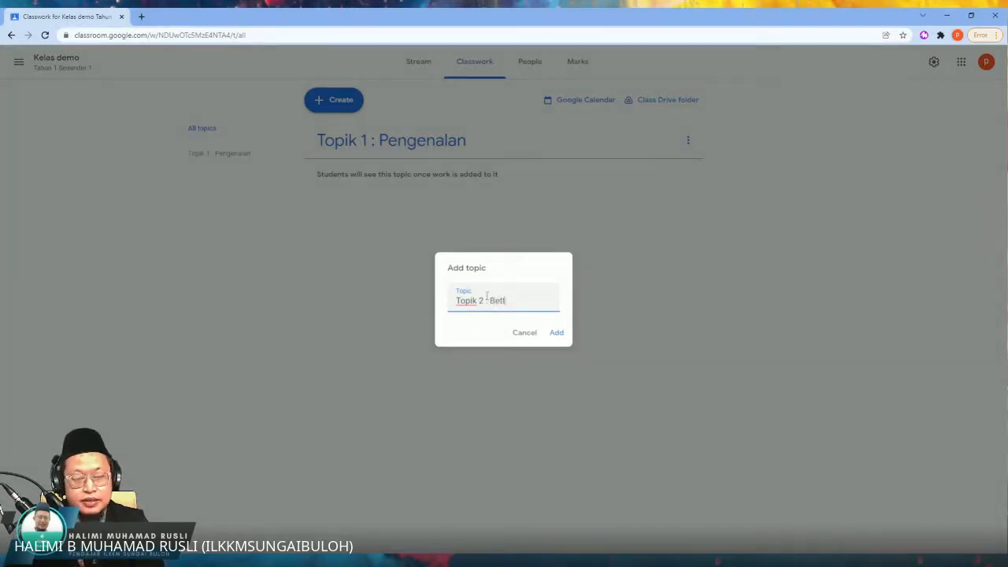
text(er Coomu)
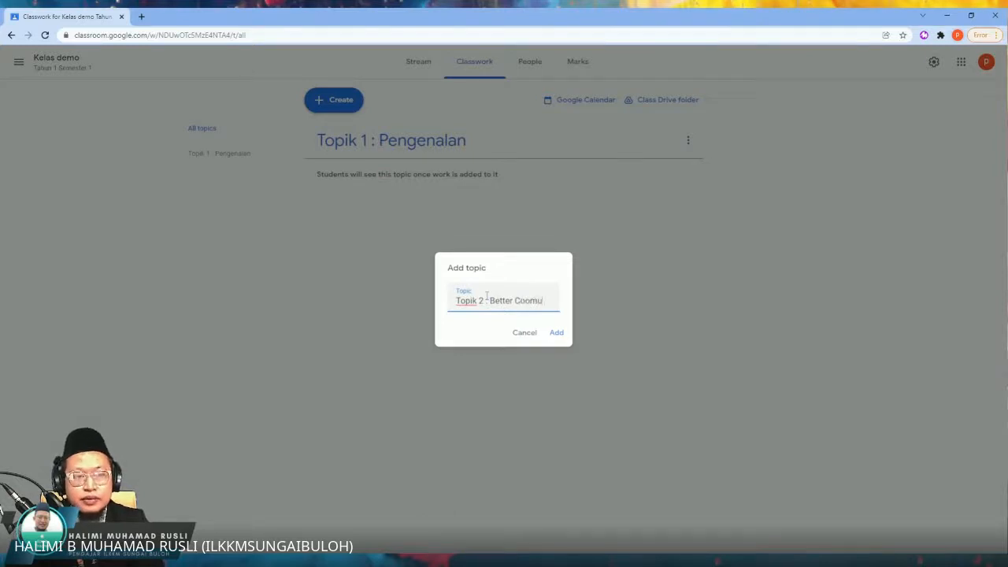
key(BackSpace)
key(BackSpace)
key(BackSpace)
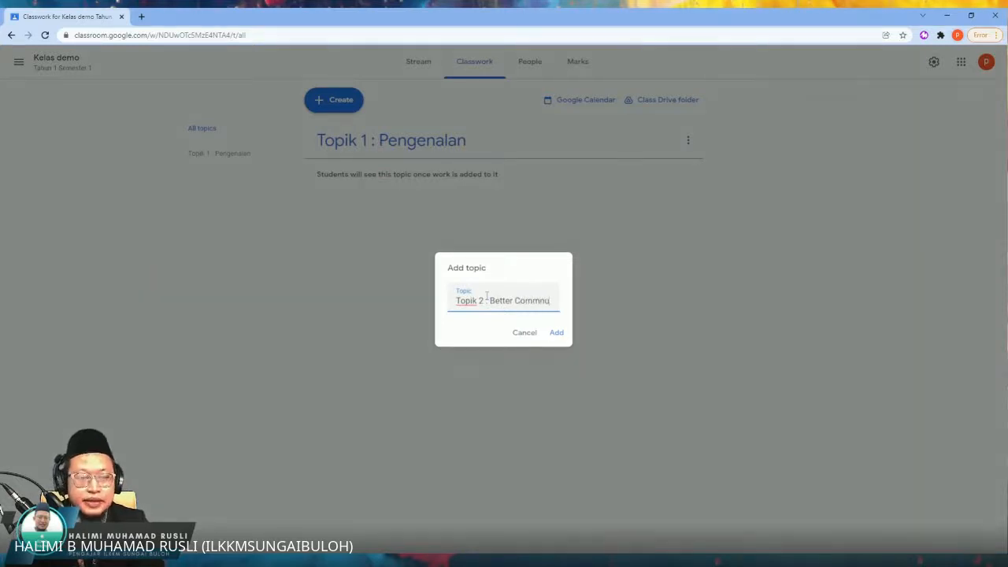
text(mmunication)
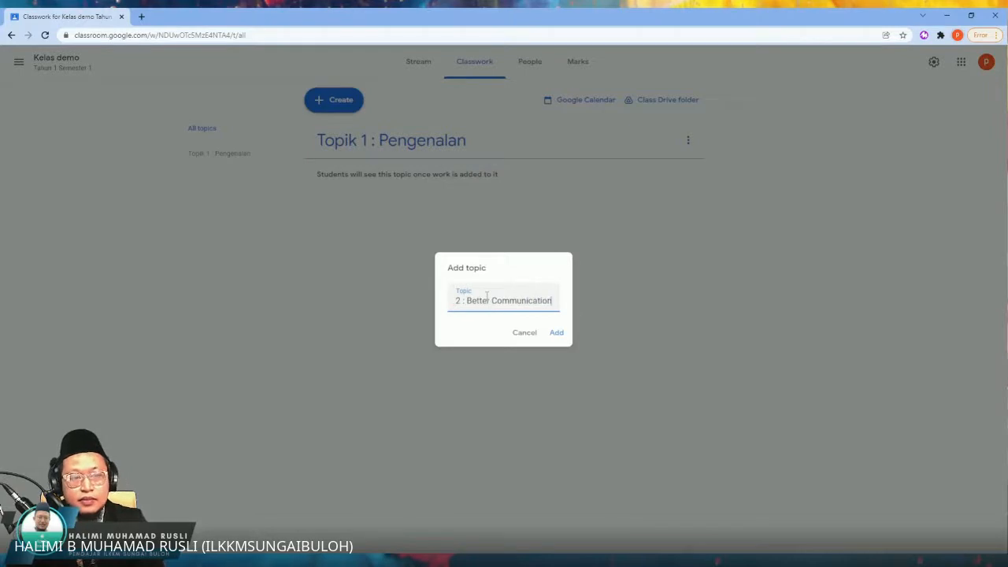
key(Return)
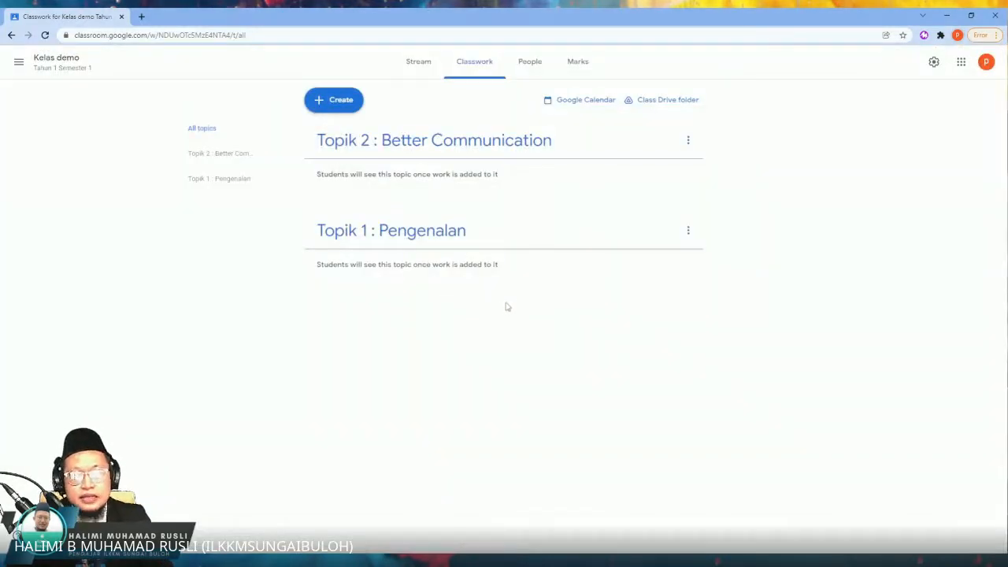
Step: Add a third classwork topic named "Topik 3 : Aplikasi Google Meet"
click(334, 100)
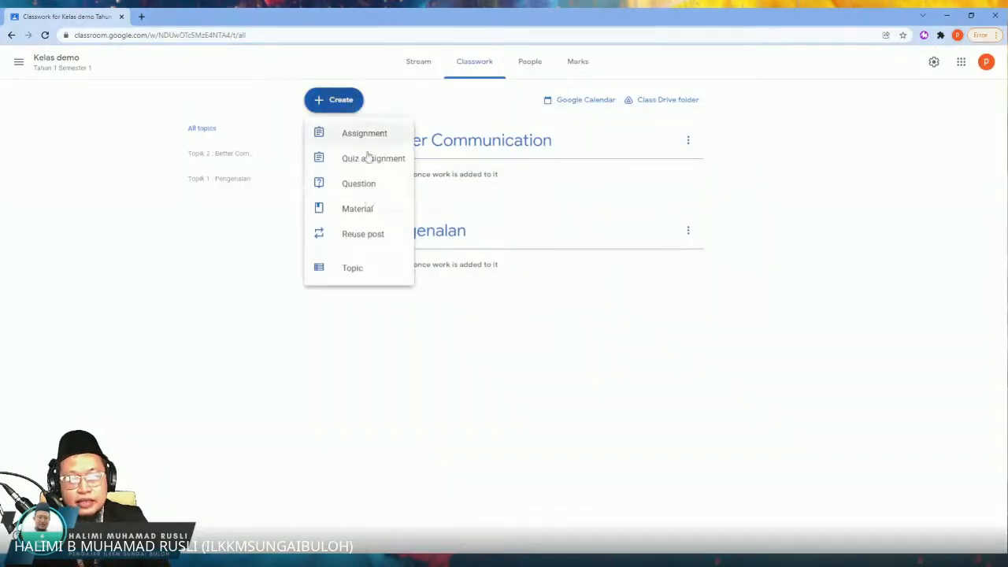
click(359, 266)
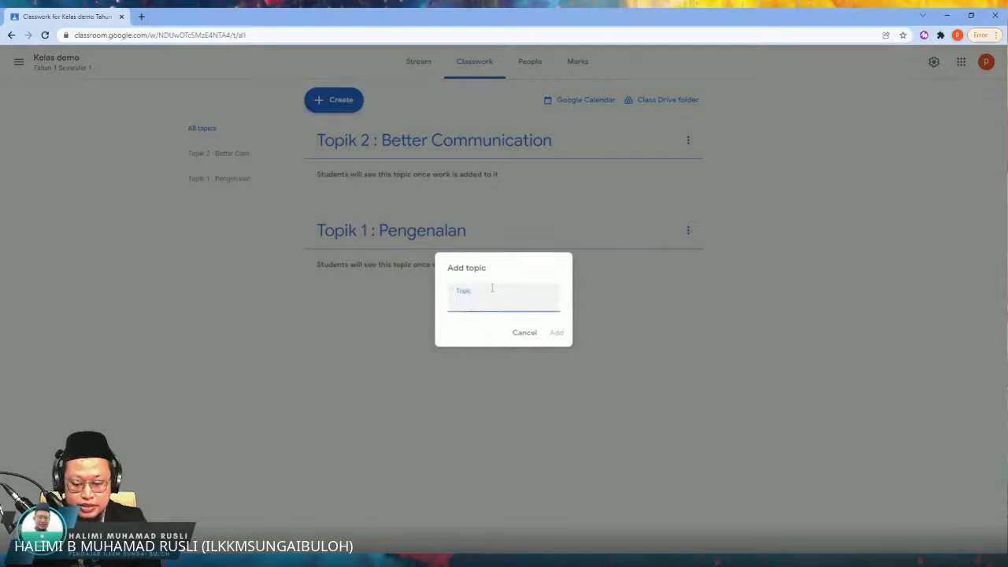
text(Topik 3)
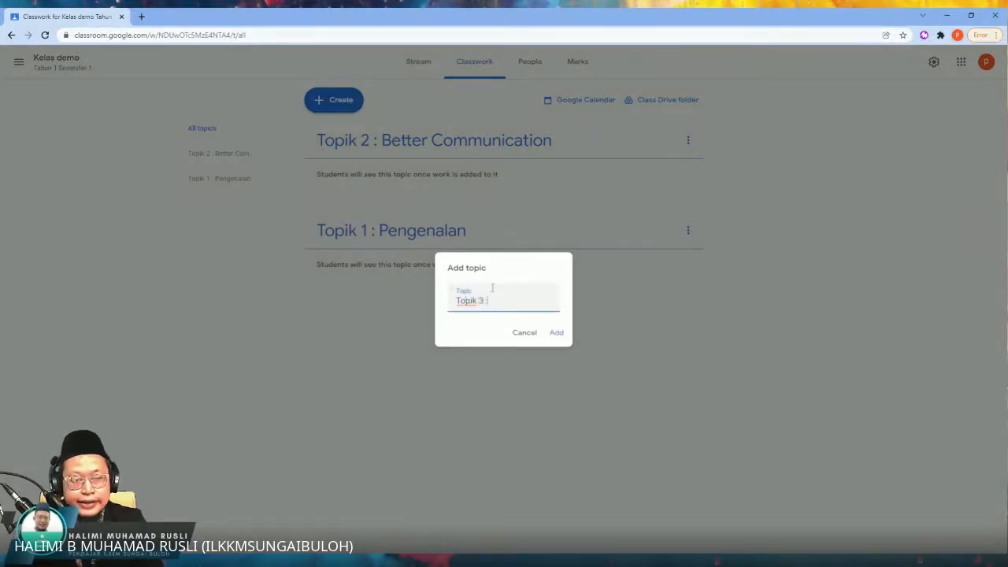
text( : A)
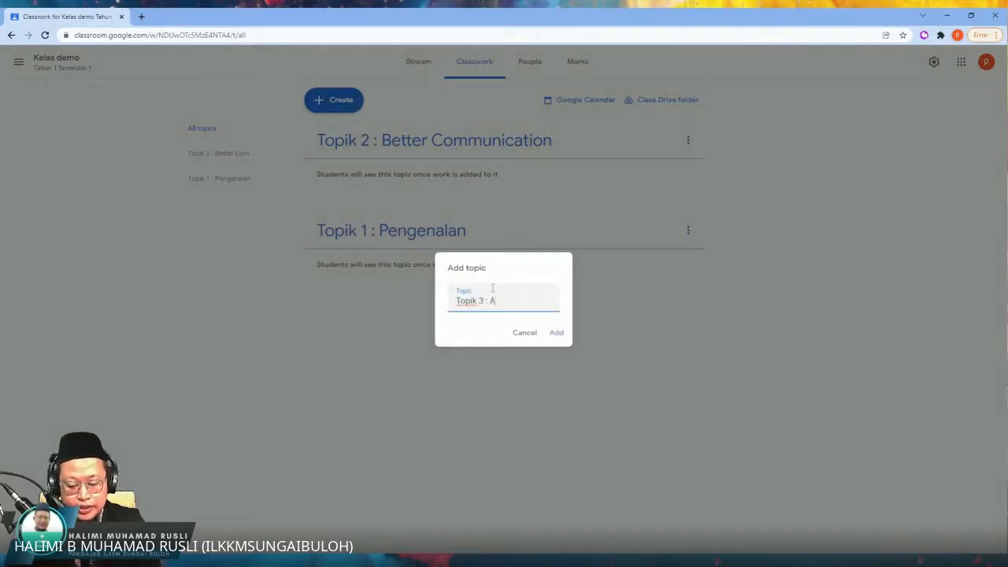
text(plikasi Goog)
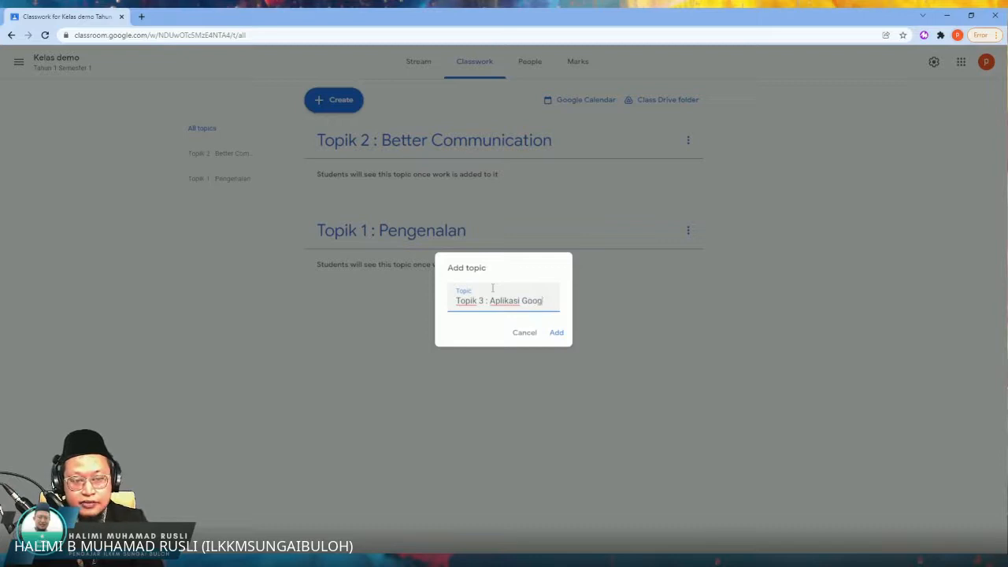
text(le Meet)
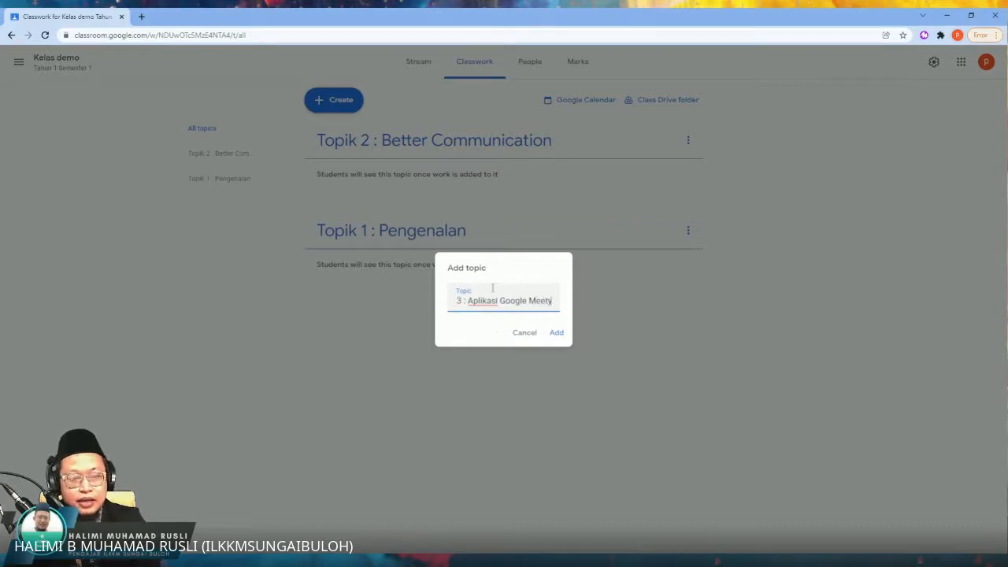
click(557, 333)
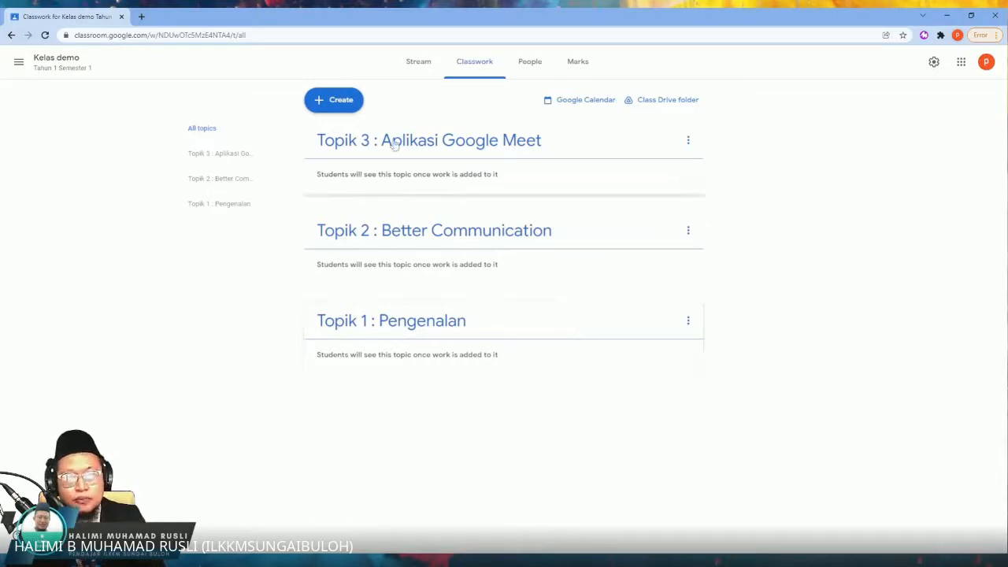
click(347, 104)
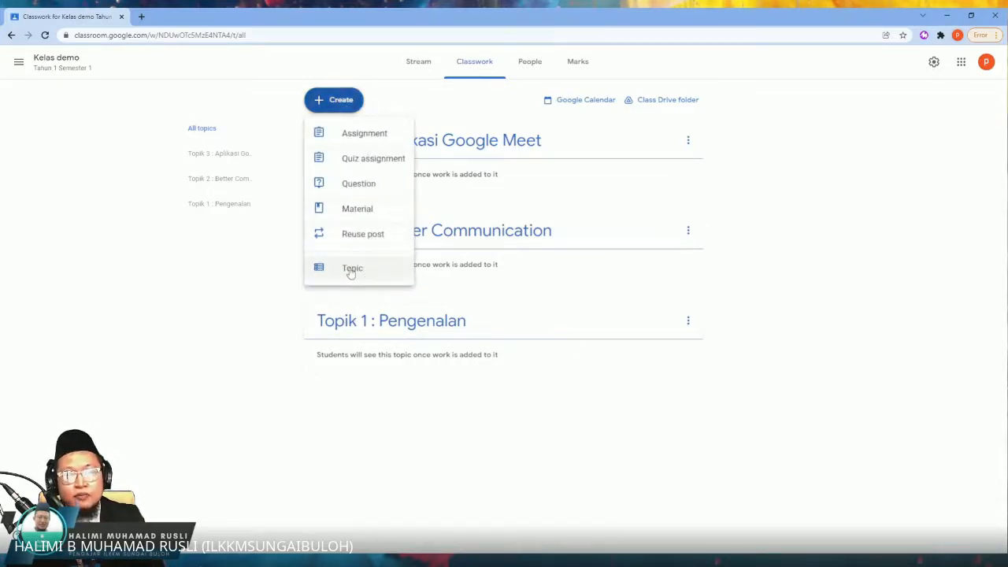
click(773, 305)
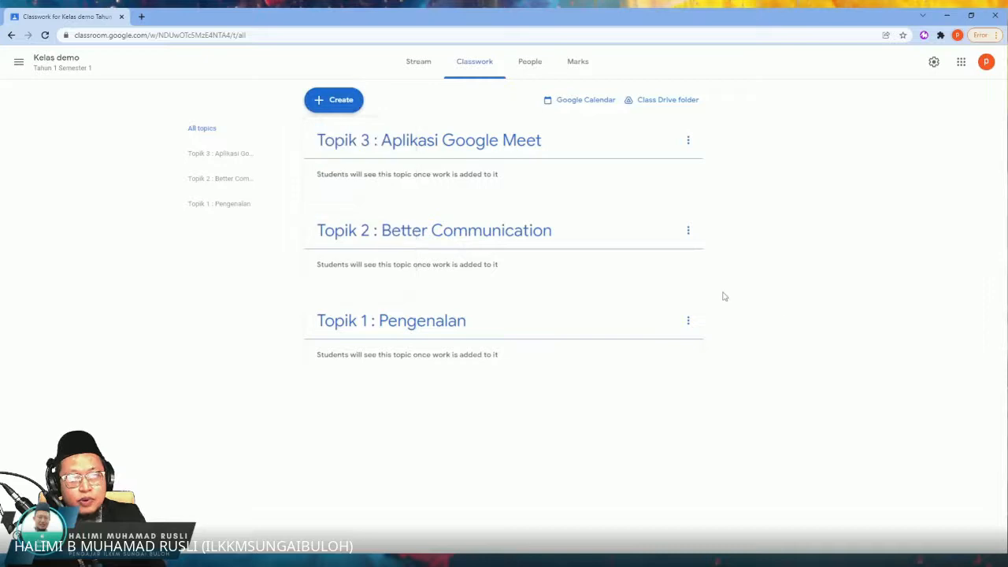
Step: Start a new classwork material titled "Slide kuliah" with the description "Sila download"
click(337, 106)
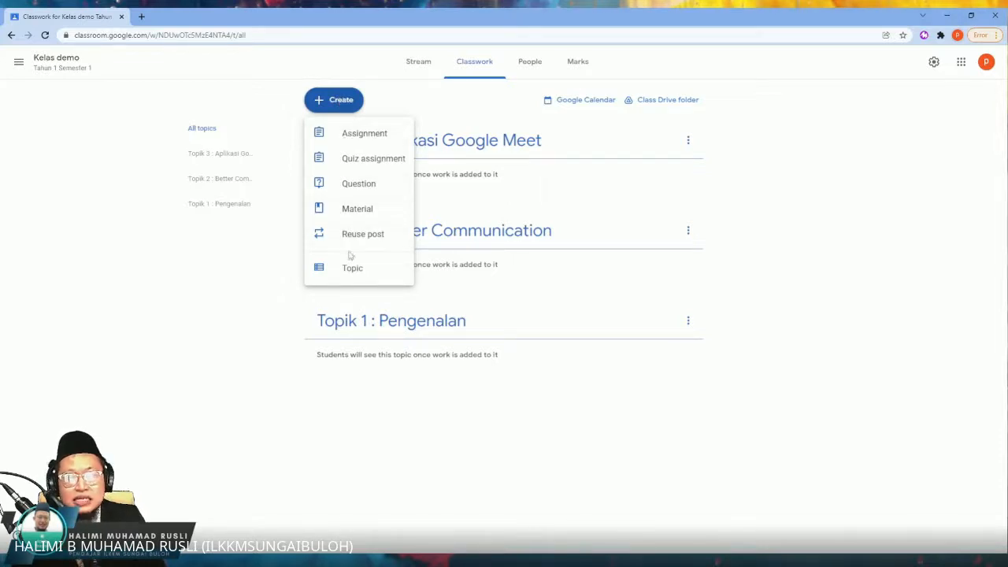
click(365, 215)
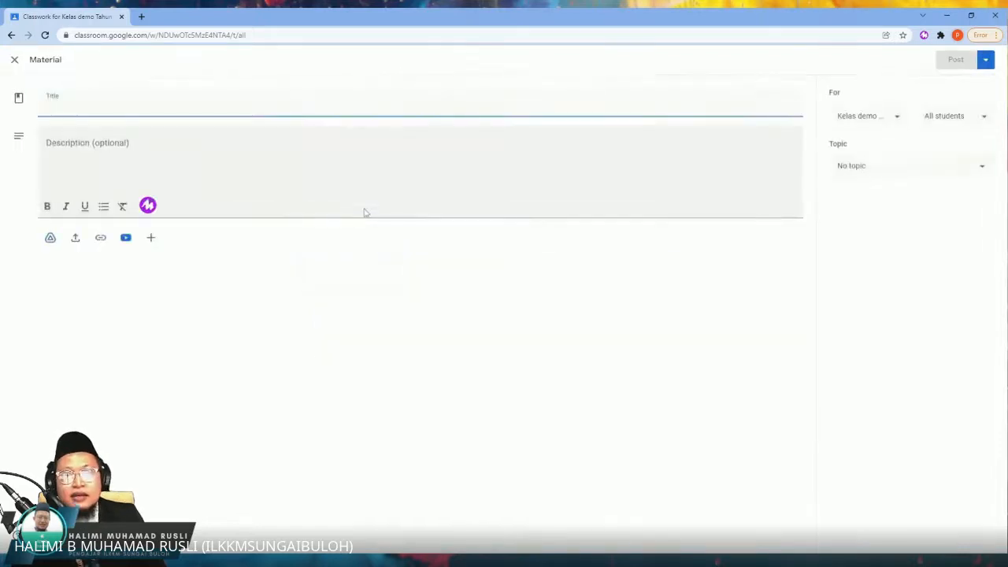
text(Slo)
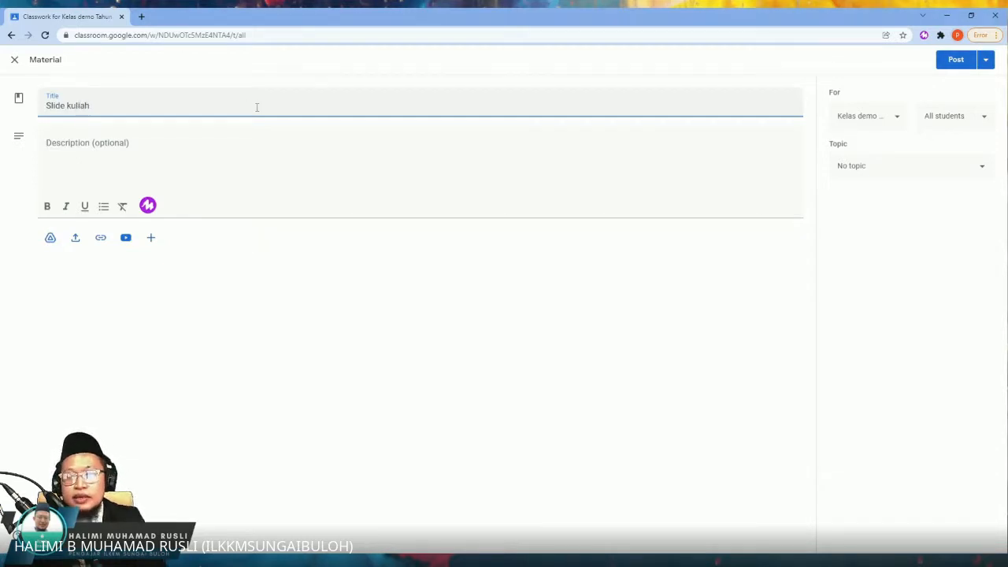
click(197, 147)
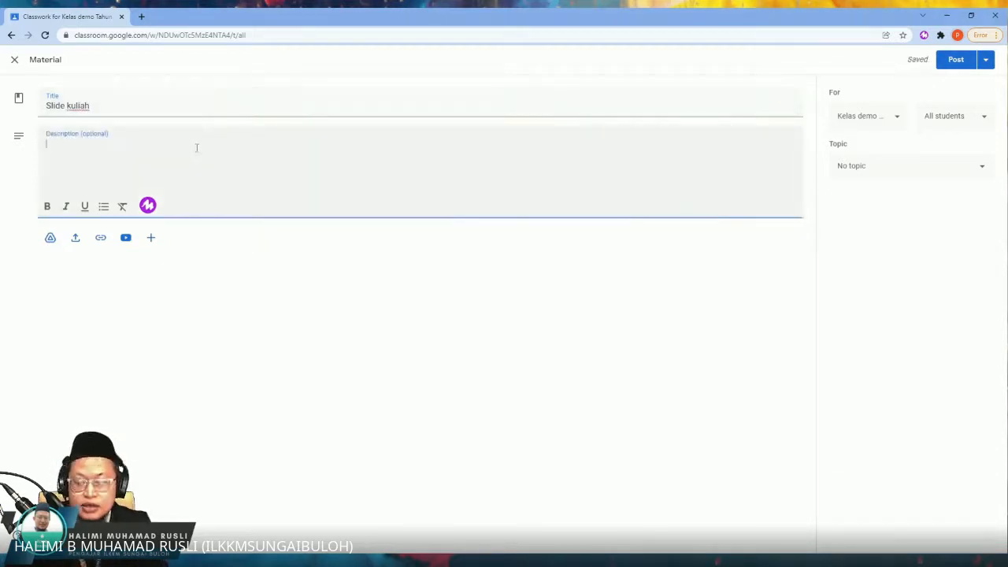
text(Slid)
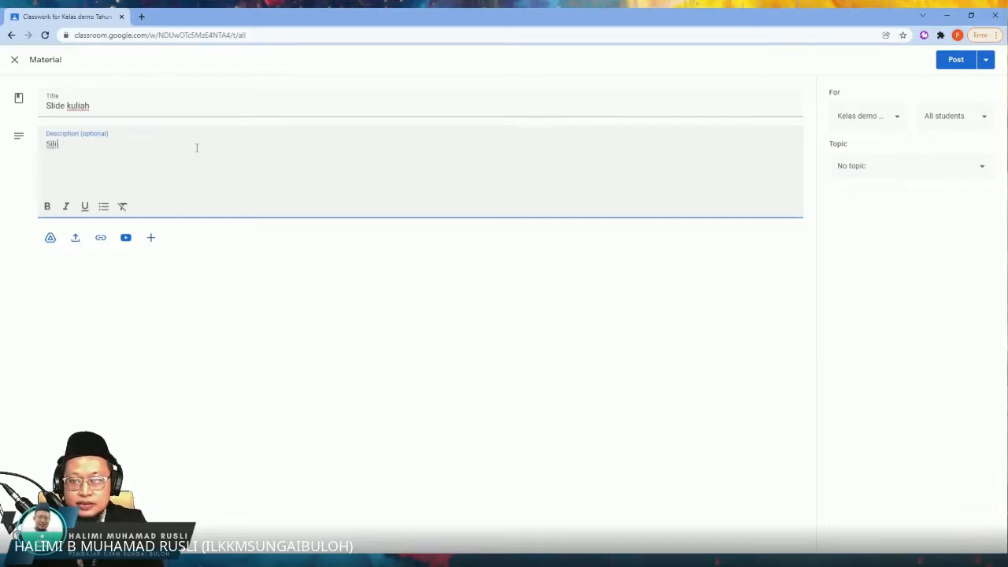
text(a downloa)
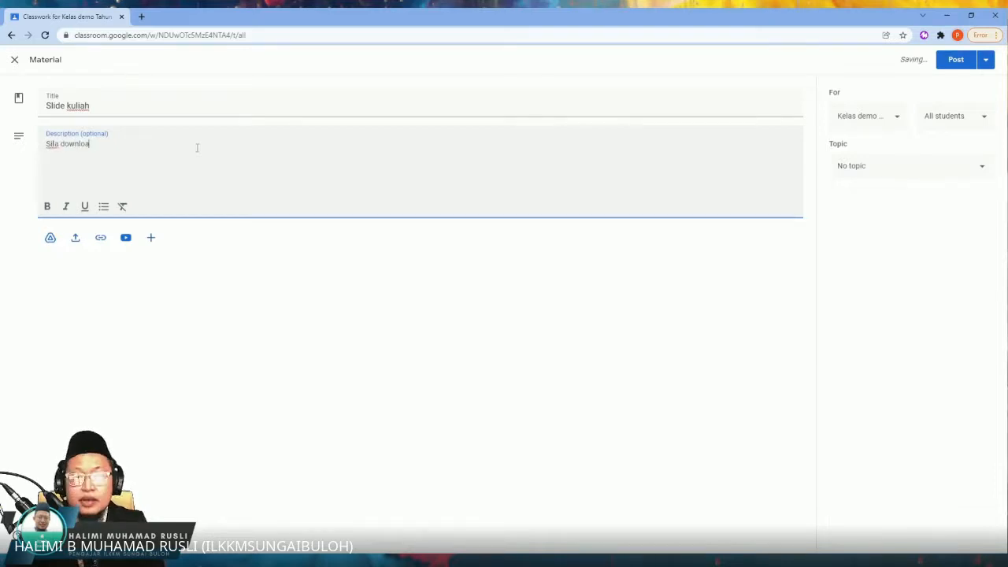
text(d)
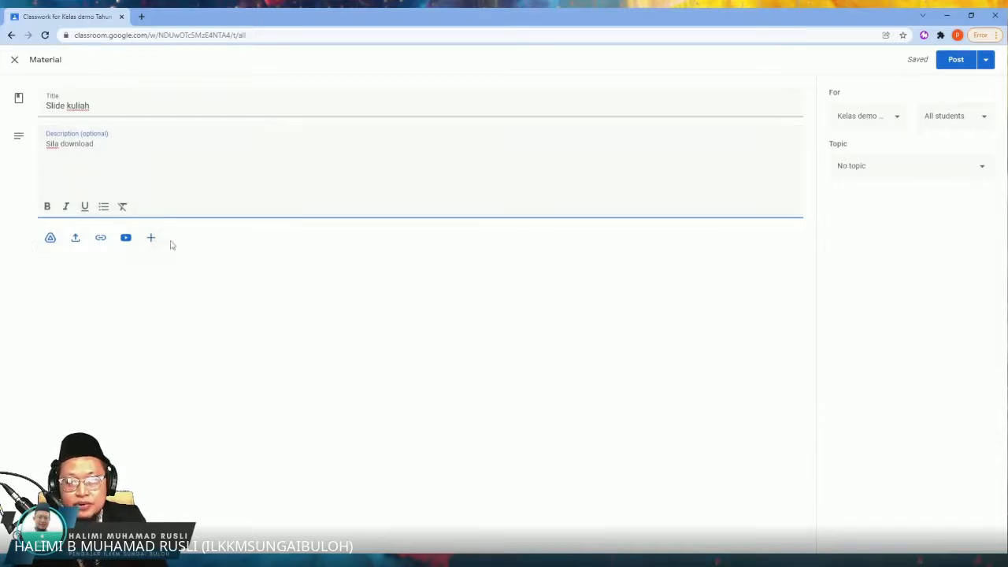
Step: Attach Topic 1_Activity 1.pdf from the Drive folder "1. Topic 1 Better Communication" under the CCEH 2012 Slides and Notes
click(51, 239)
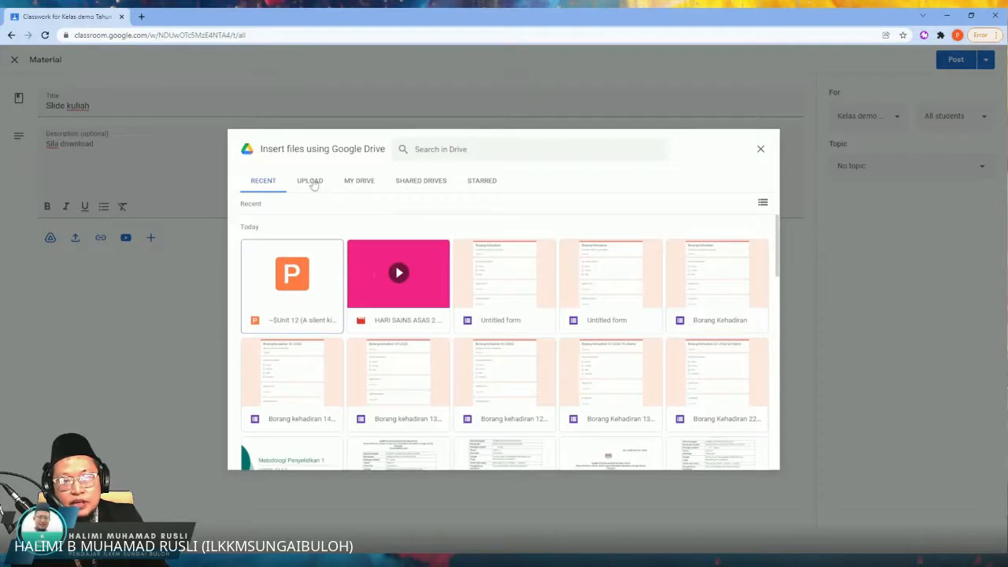
click(356, 182)
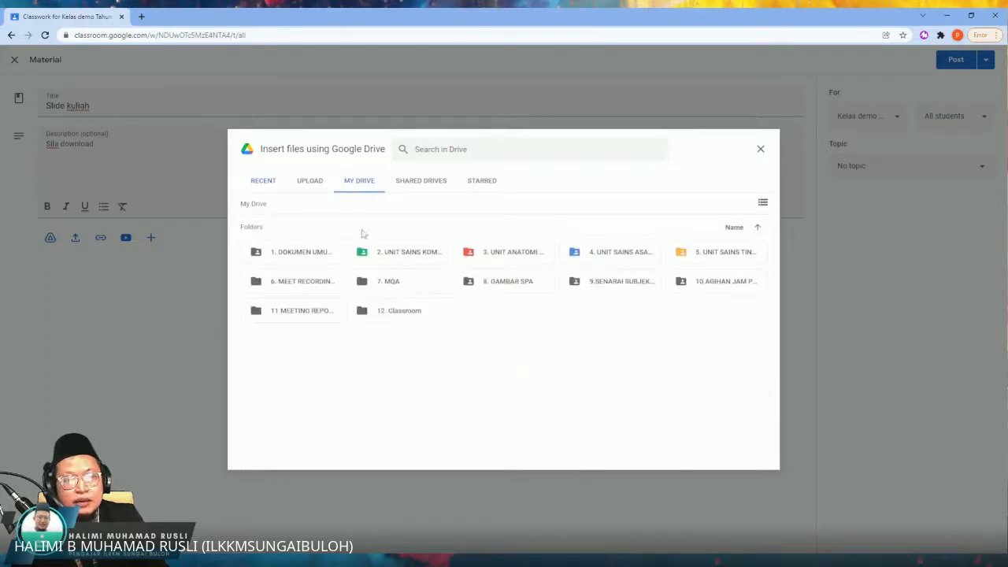
double_click(421, 253)
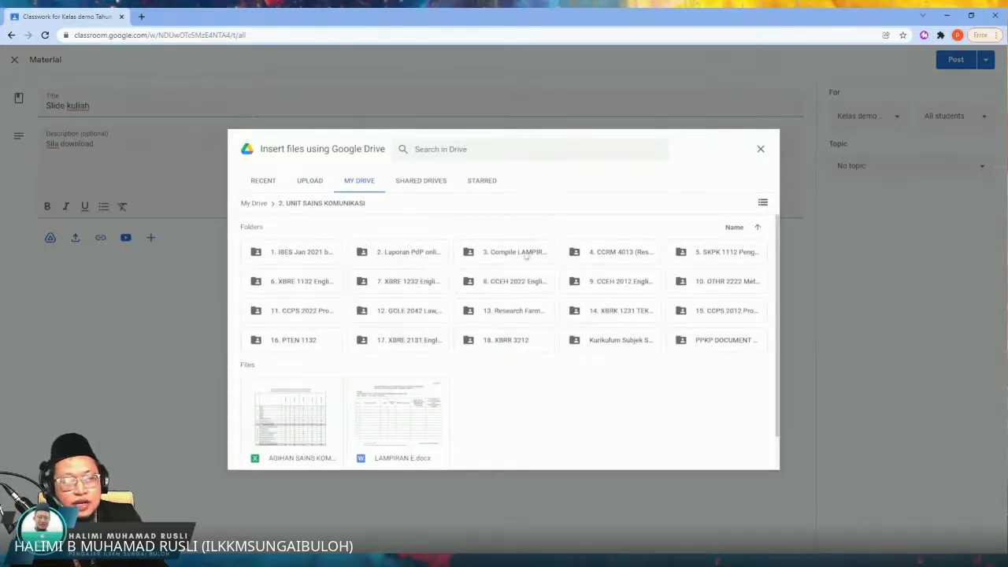
double_click(617, 288)
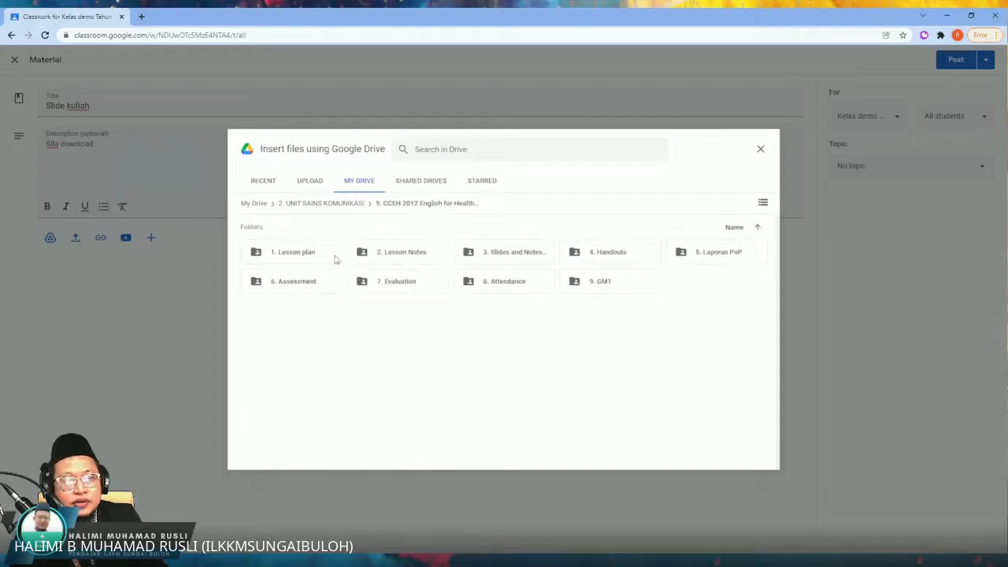
double_click(516, 252)
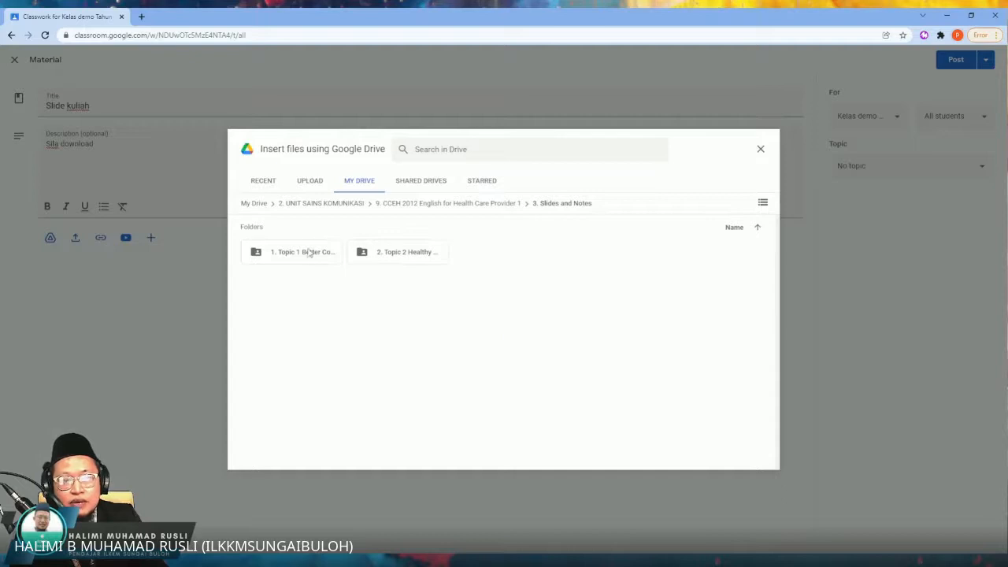
double_click(307, 252)
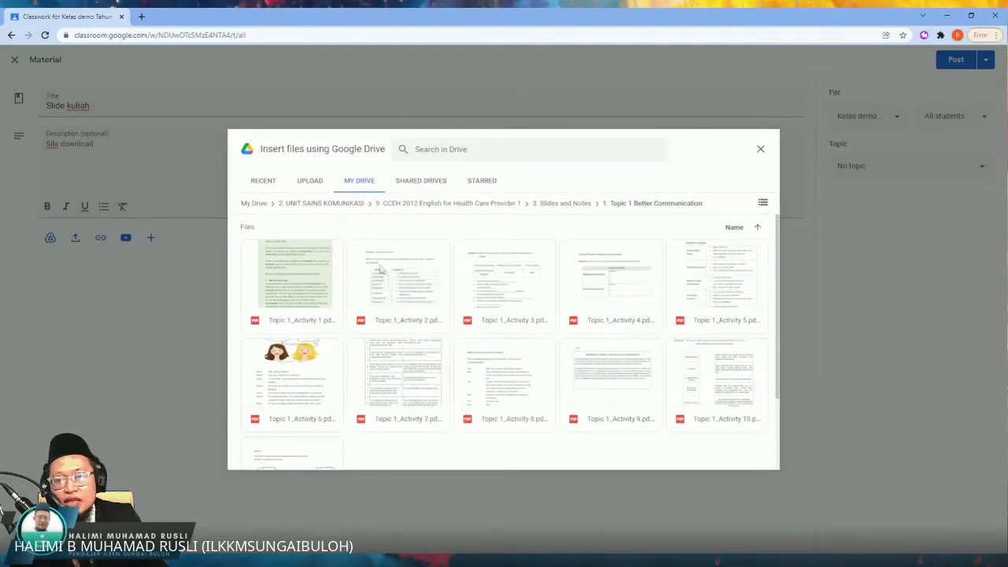
click(305, 272)
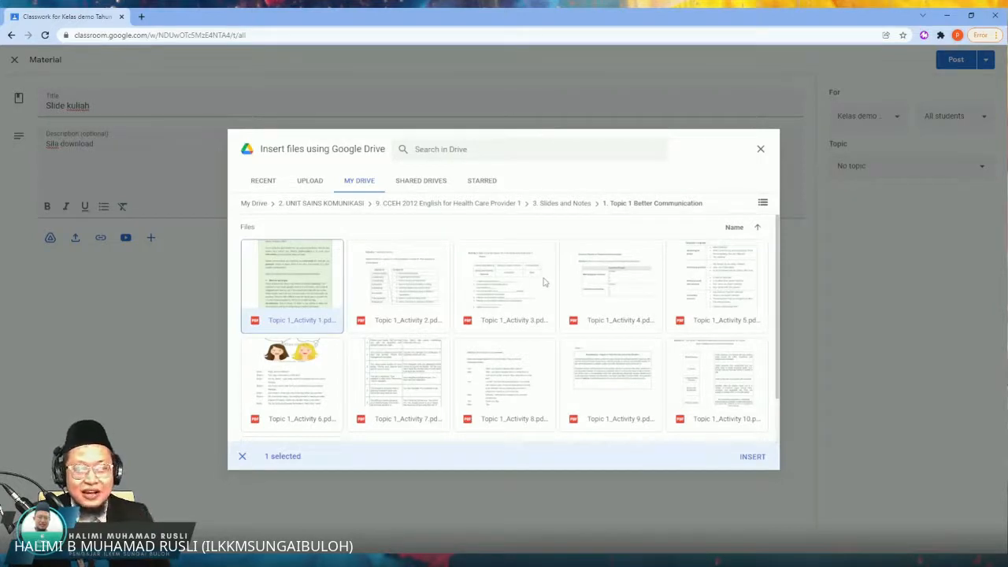
click(752, 456)
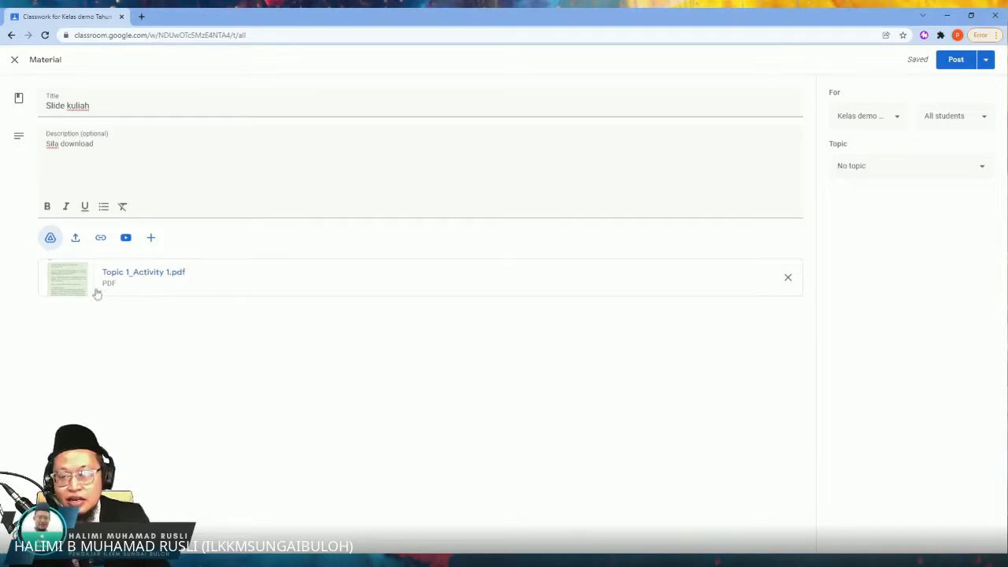
Step: View the file upload and link attachment forms, then close both without adding anything
click(76, 238)
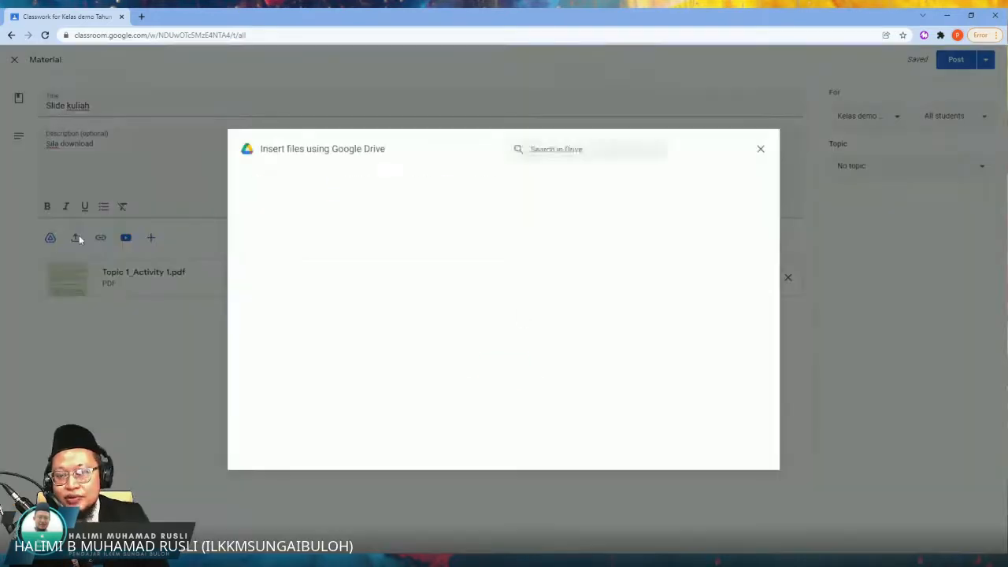
click(497, 370)
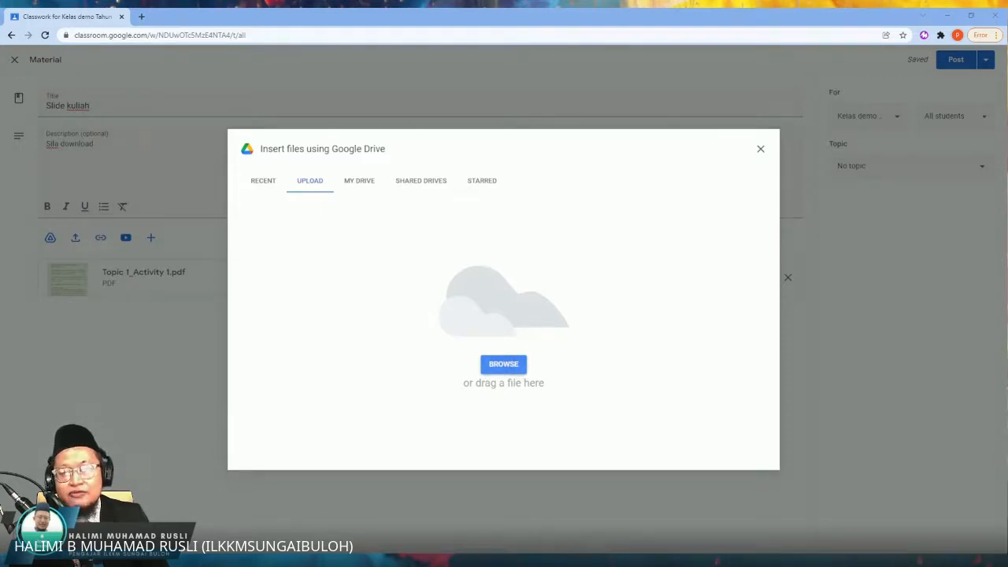
click(761, 149)
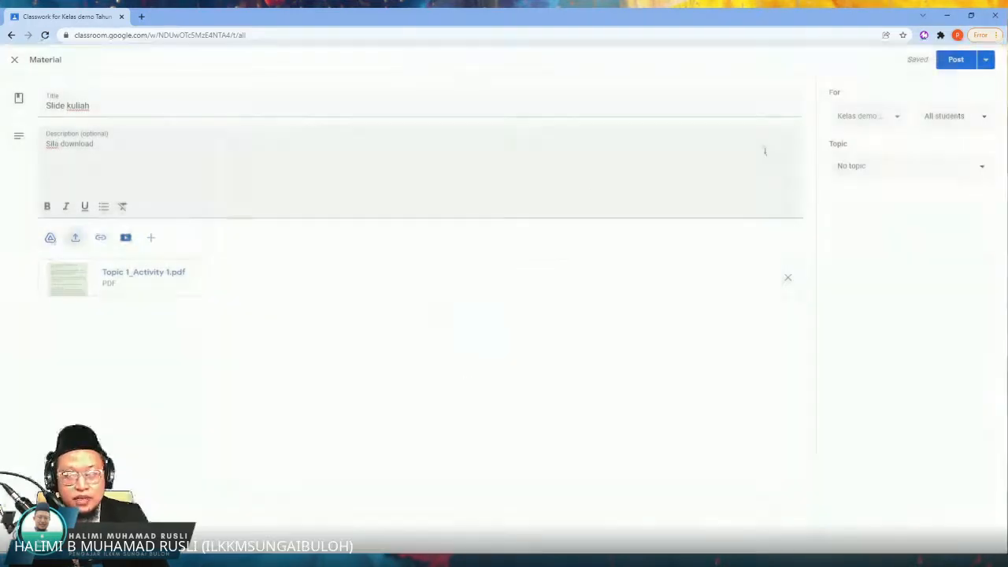
click(101, 237)
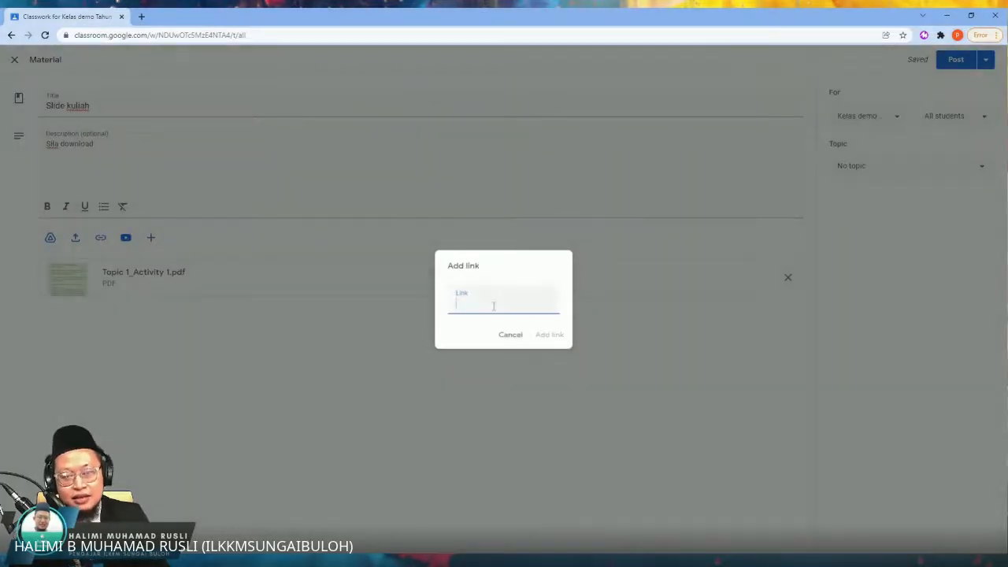
click(510, 335)
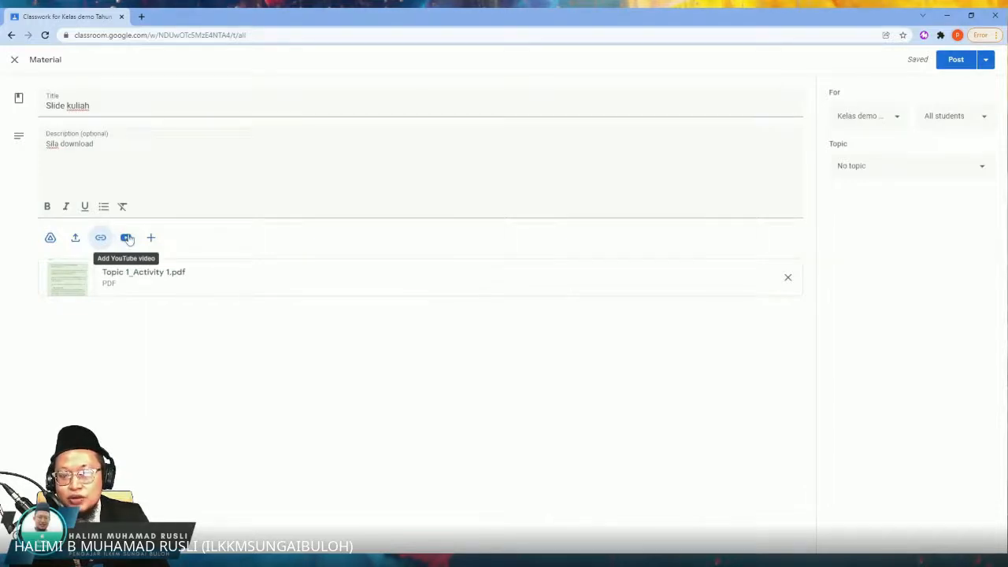
Step: Search YouTube for "keluarga malaysia" and attach the official lyric video by Rocketfuel Network to the material
click(126, 238)
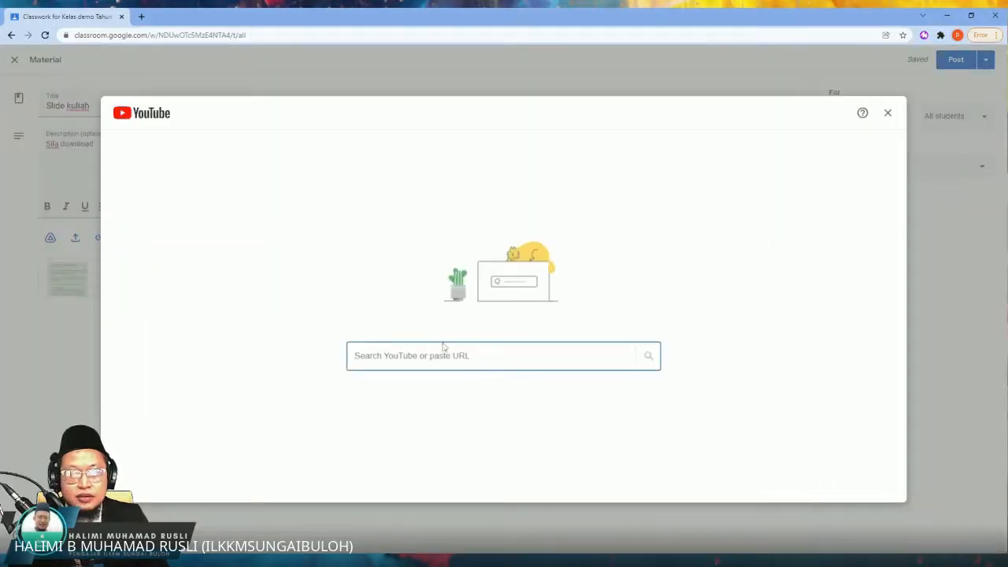
text(kel)
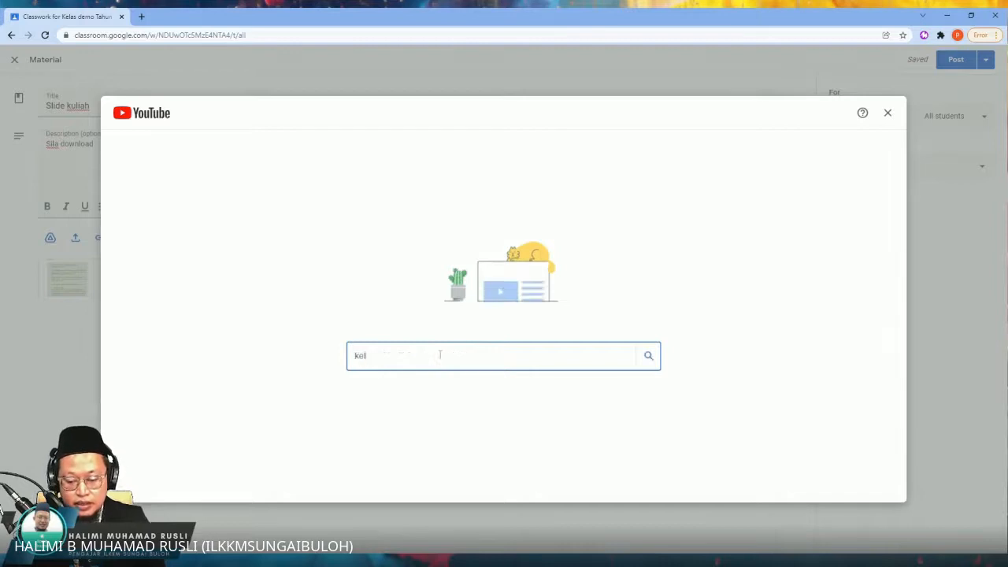
text(uarga malaysia)
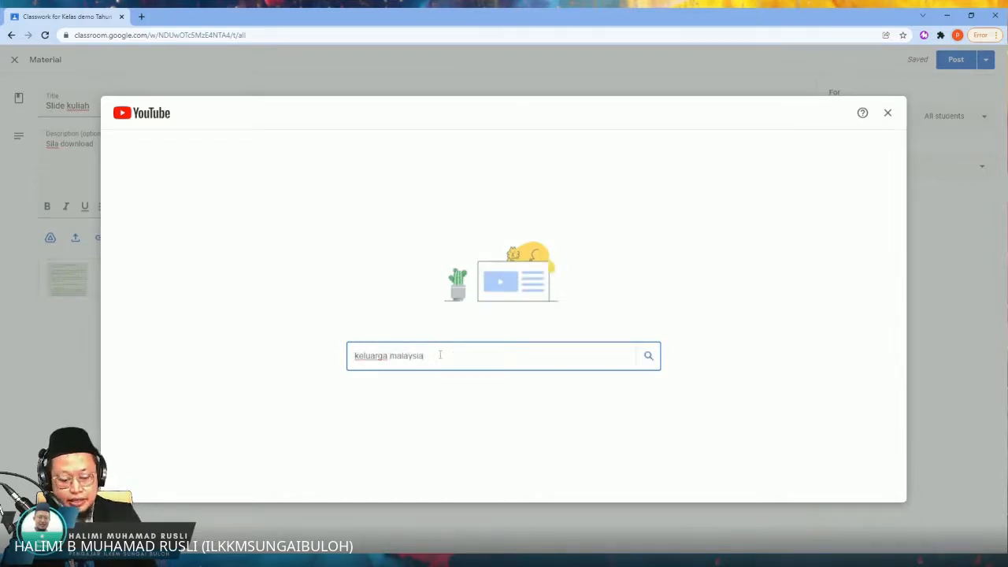
key(Return)
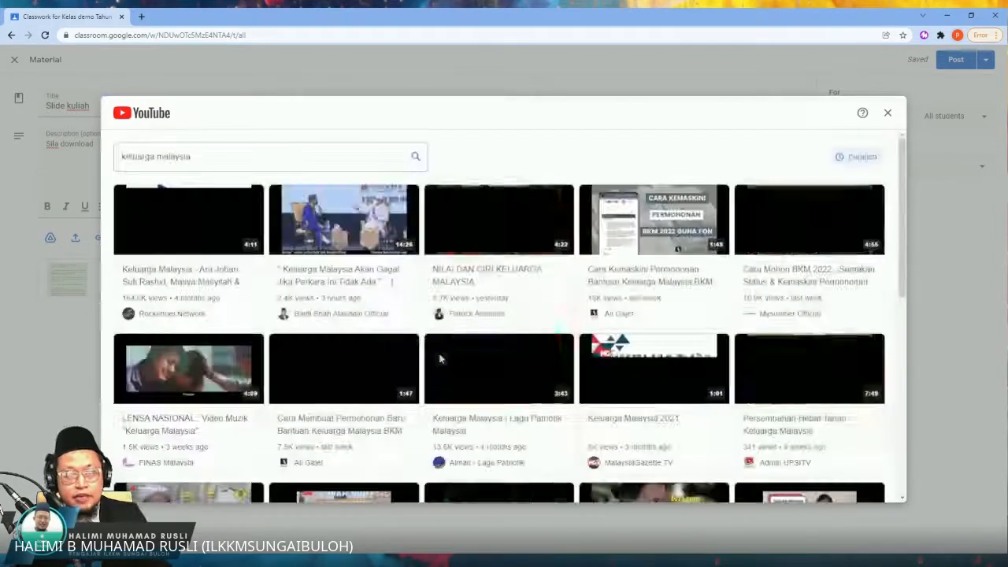
click(207, 219)
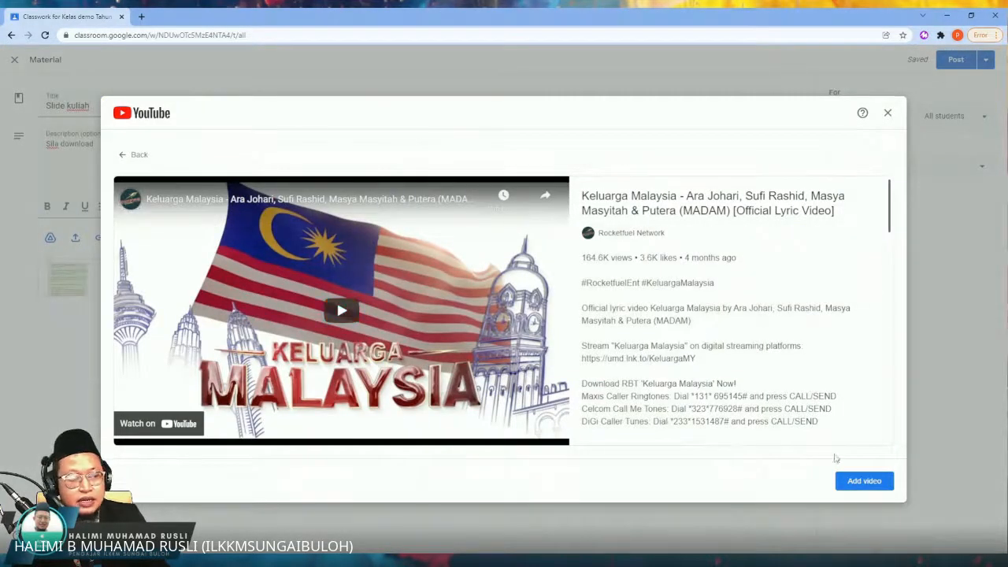
click(864, 481)
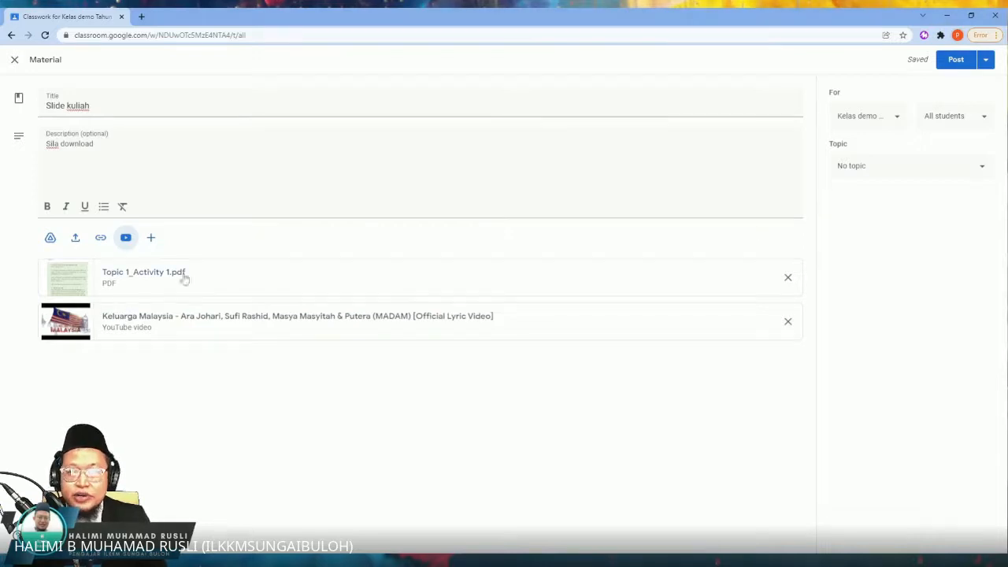
Step: View the Google file types that can be created as attachments and the classes the material can be posted to
click(153, 239)
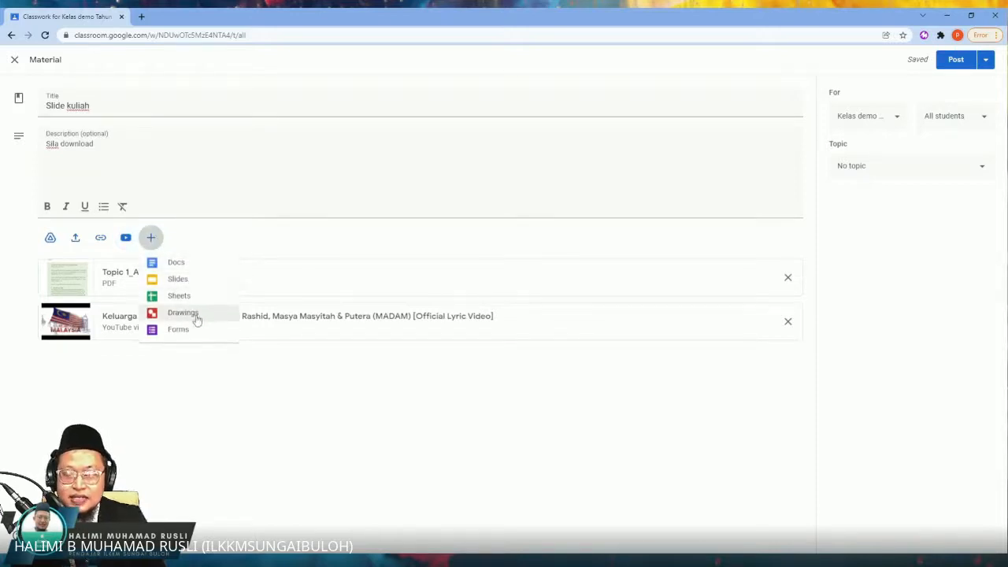
click(216, 390)
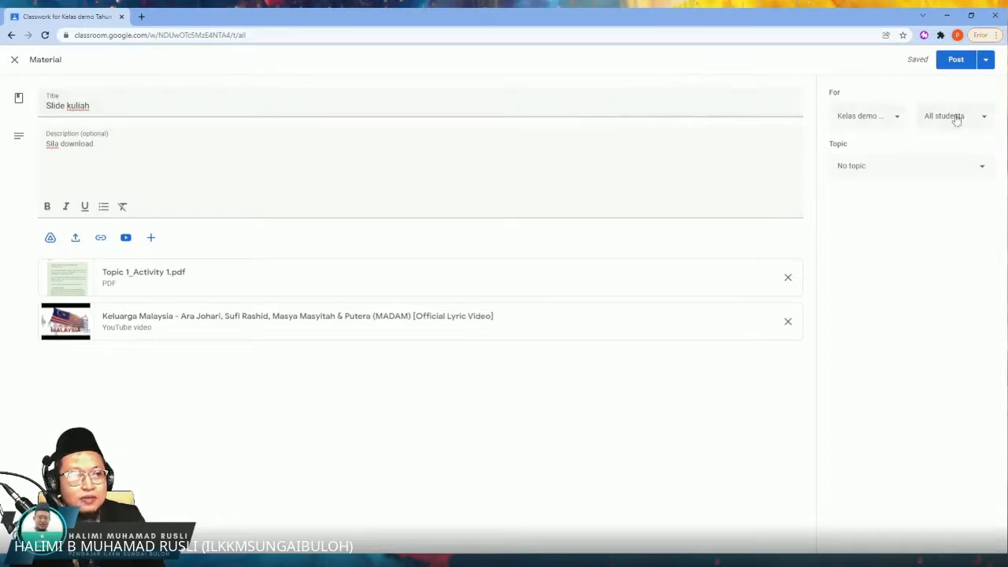
click(896, 118)
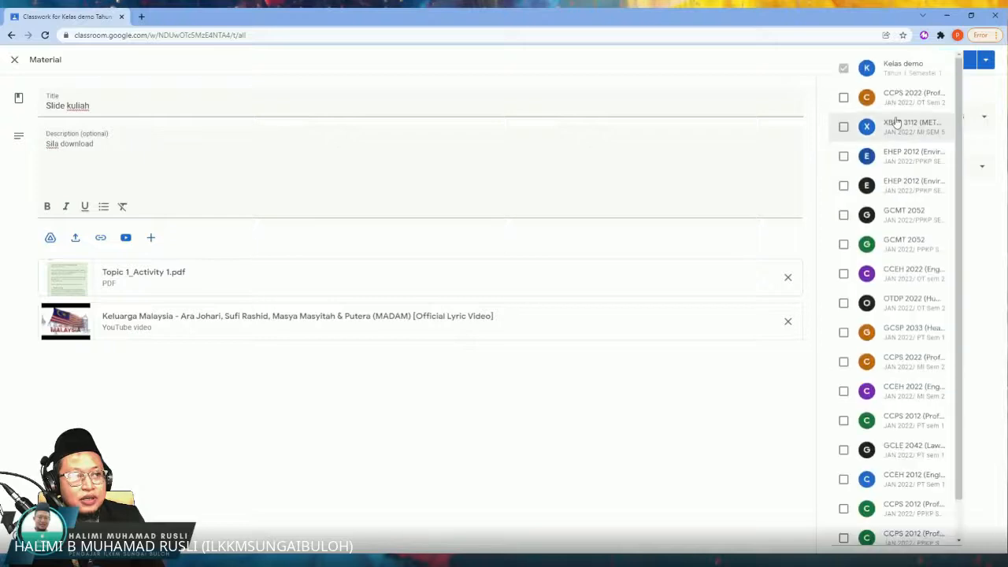
click(821, 73)
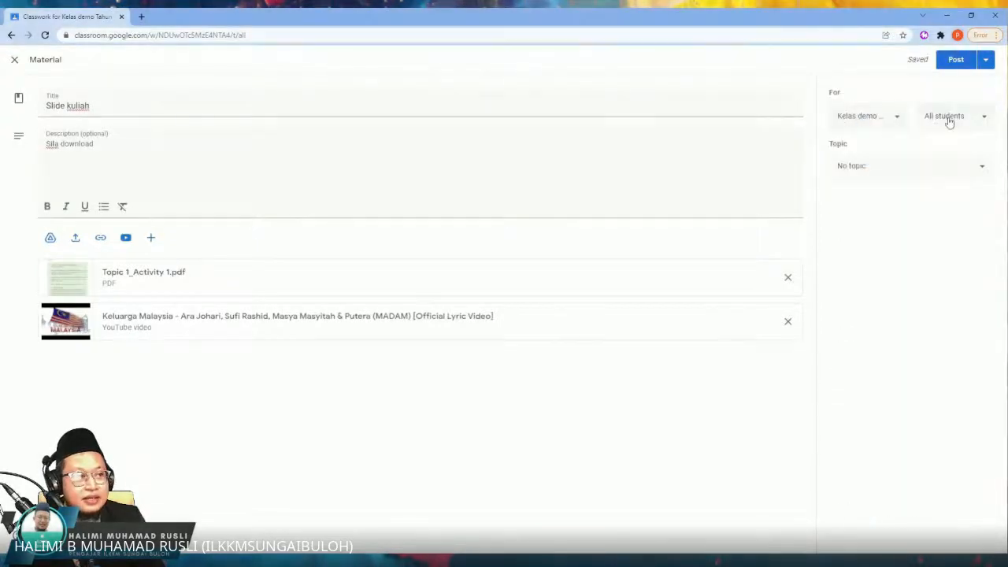
Step: Retitle the material "Overview course" and keep its topic set to No topic
click(911, 166)
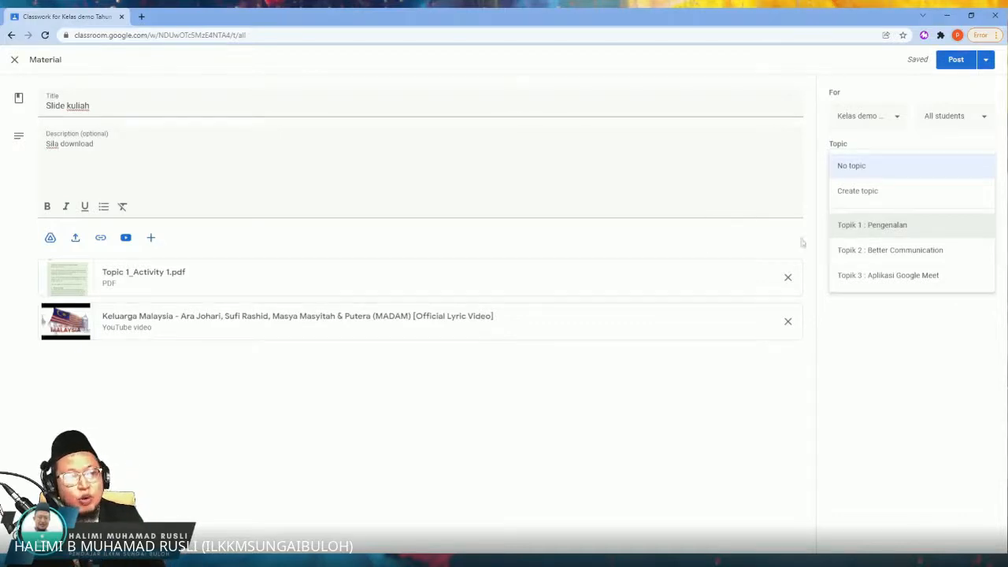
click(862, 168)
triple_click(98, 108)
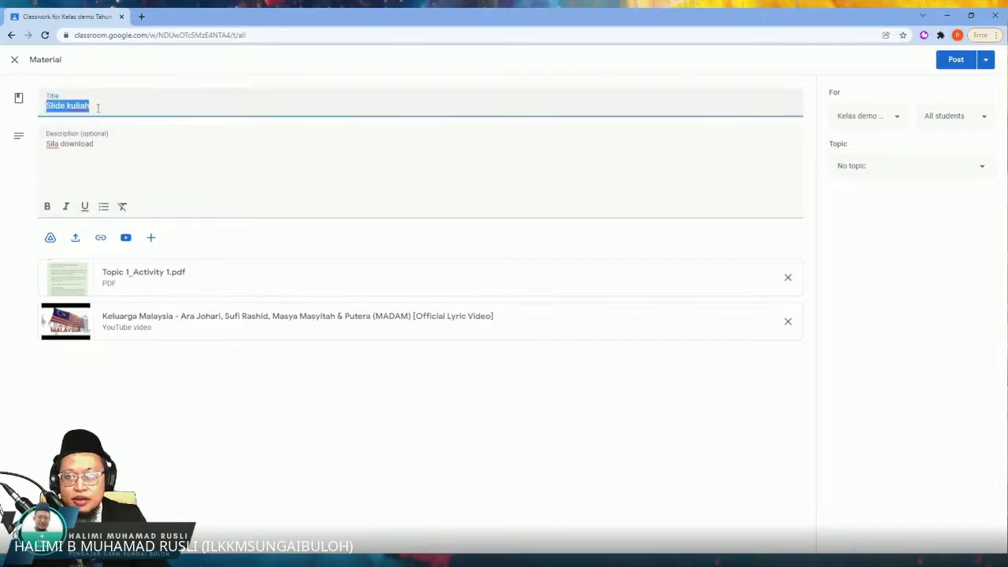
text(Overview course)
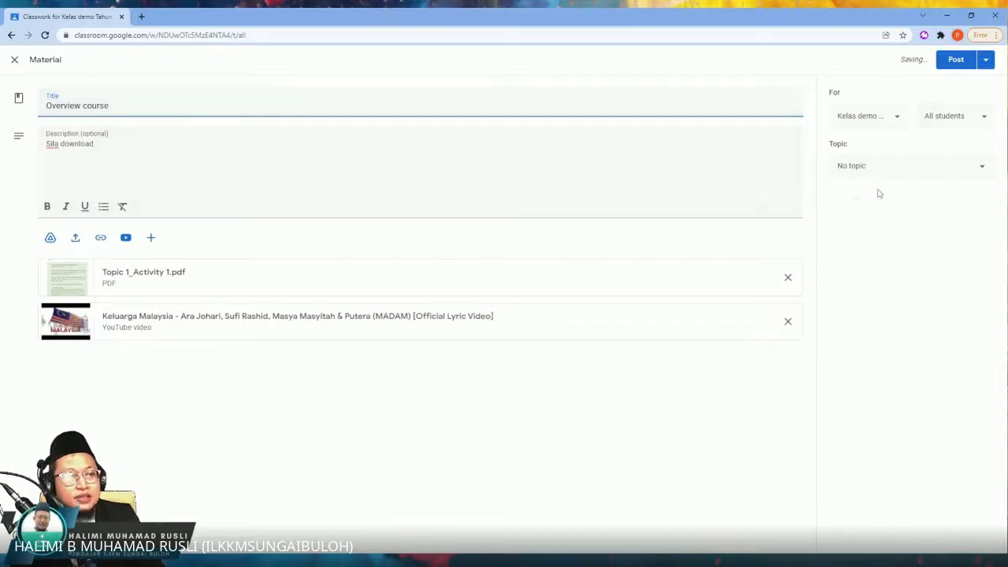
click(859, 167)
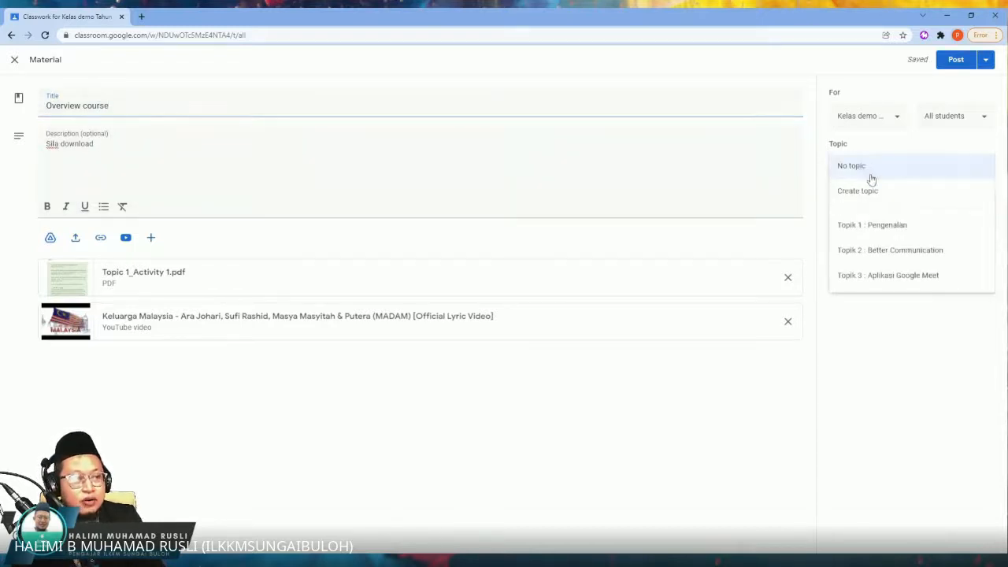
click(870, 178)
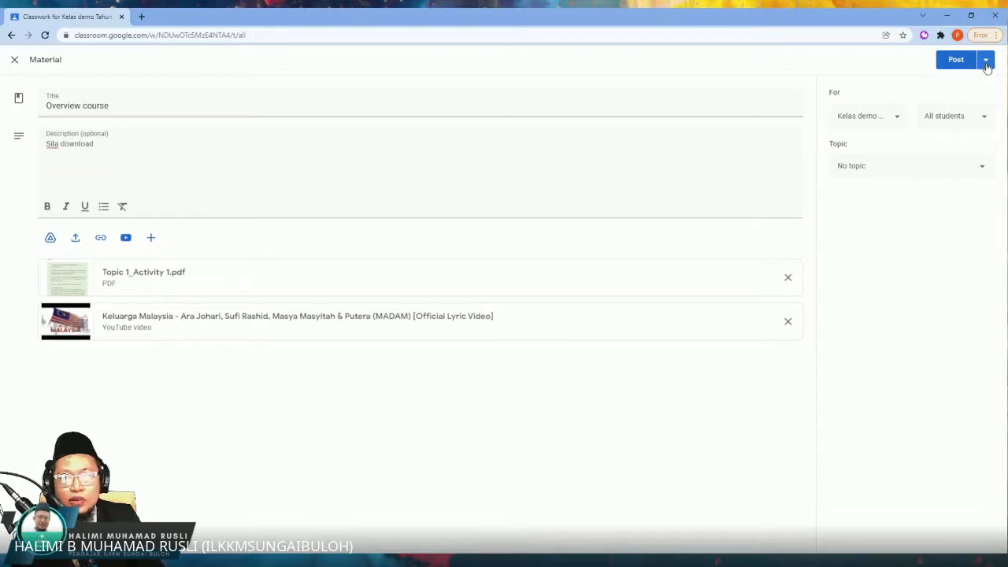
Step: View the material's scheduling form and other posting options, cancel the scheduling, and post the material immediately
click(986, 63)
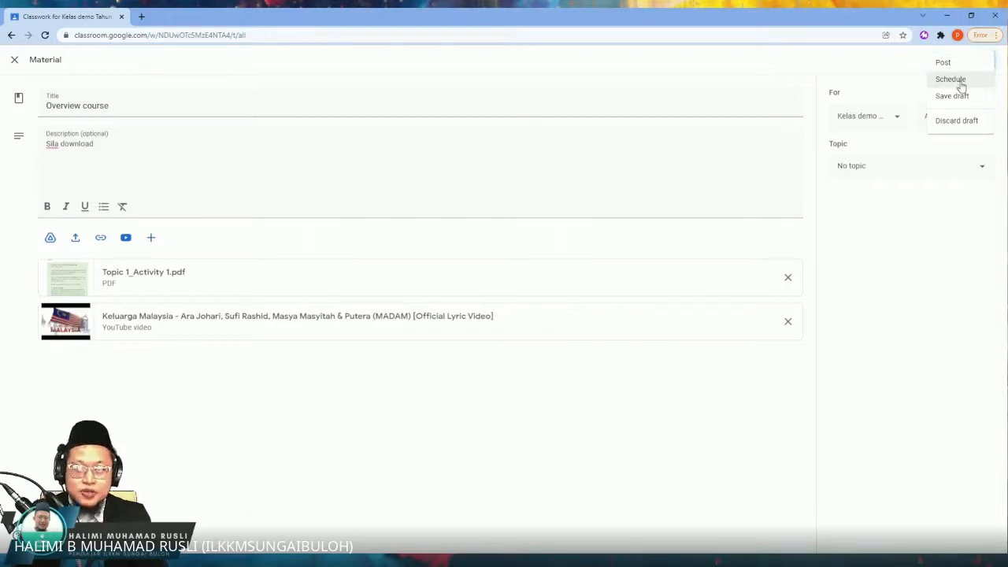
click(960, 84)
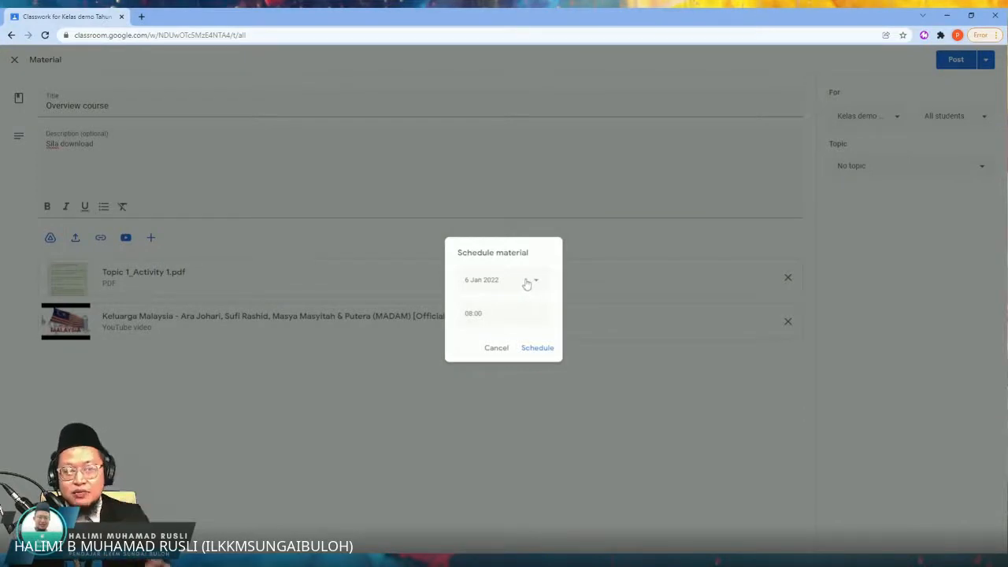
click(498, 348)
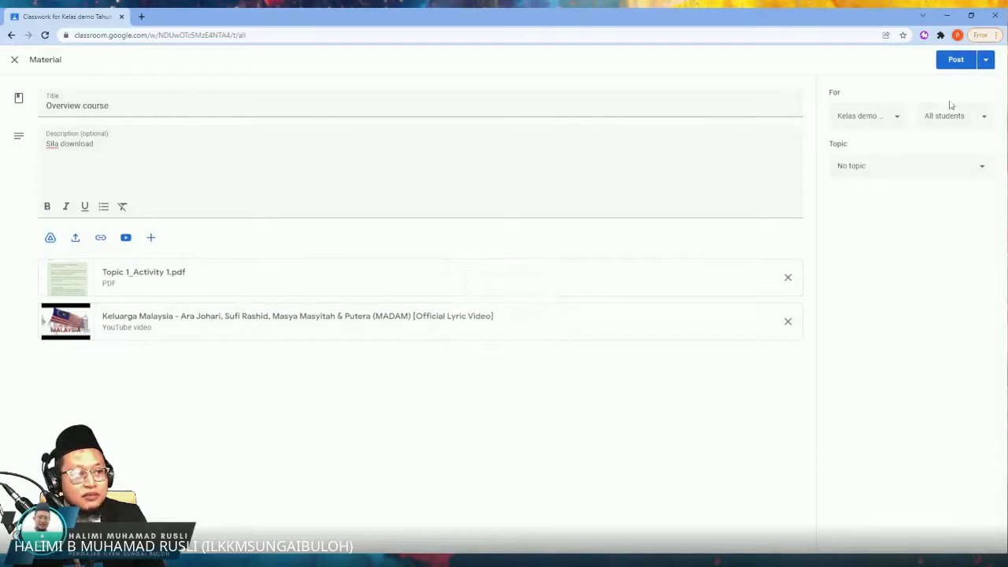
click(985, 59)
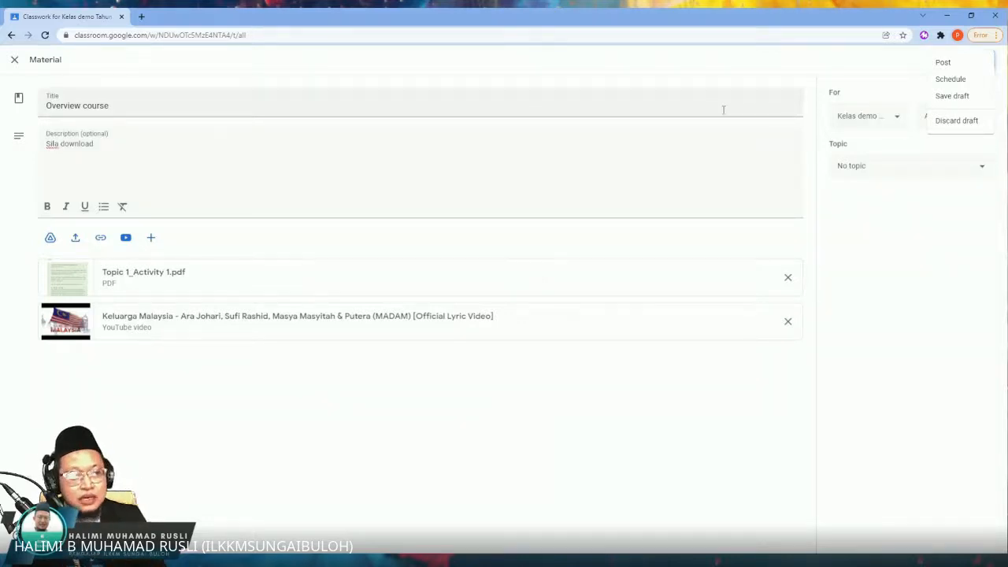
click(857, 71)
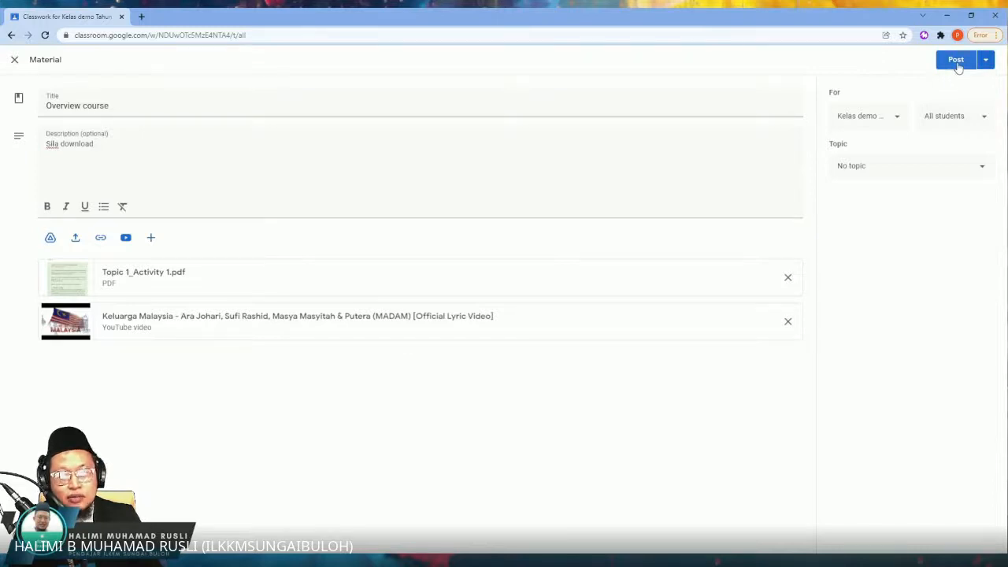
click(956, 62)
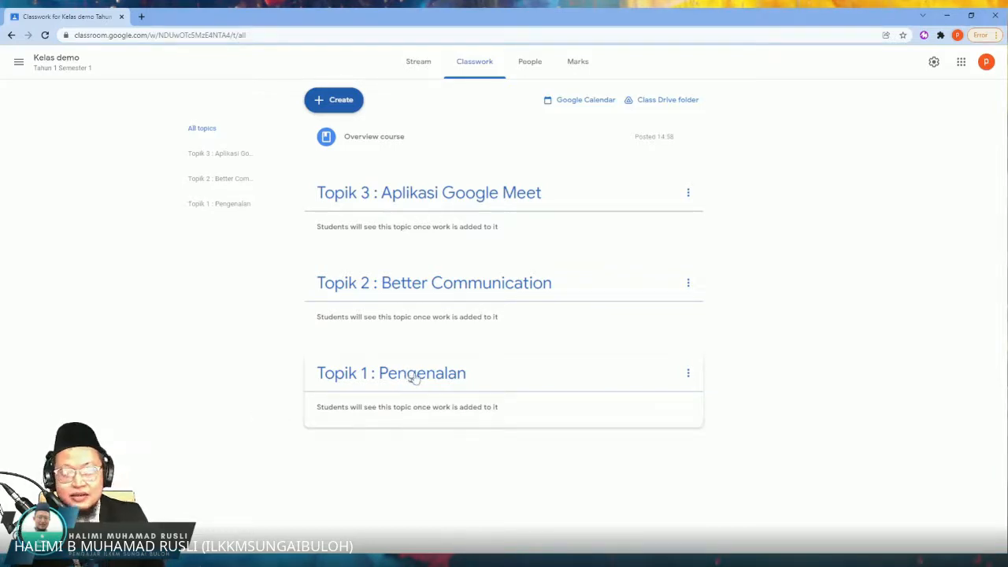
Step: Reorder the classwork topics as Topik 1 : Pengenalan, Topik 2 : Better Communication, then Topik 3 : Aplikasi Google Meet
drag(415, 379, 421, 205)
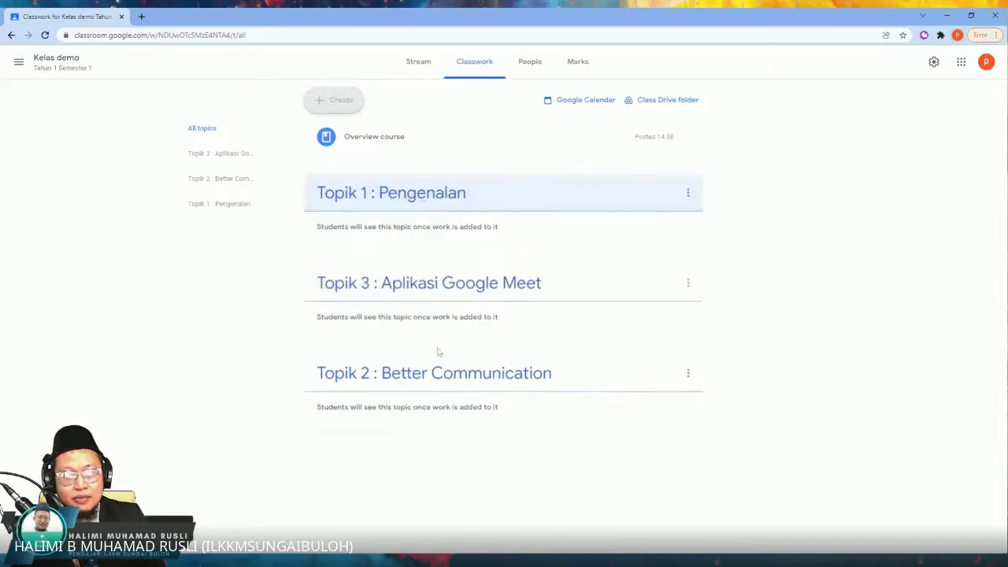
drag(436, 356, 434, 266)
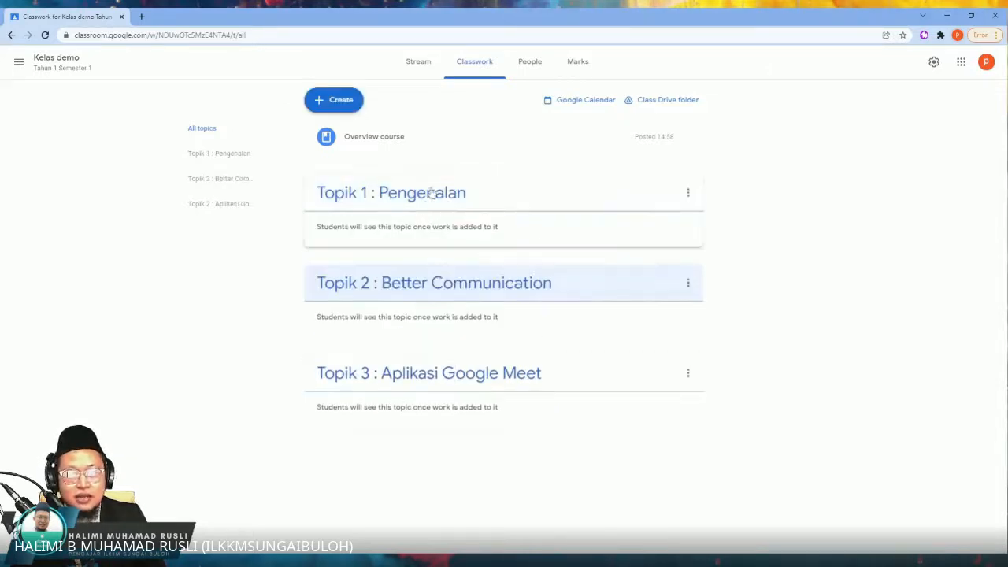
mouse_move(433, 194)
mouse_down()
mouse_move(432, 278)
mouse_move(435, 180)
mouse_up()
drag(441, 285, 434, 194)
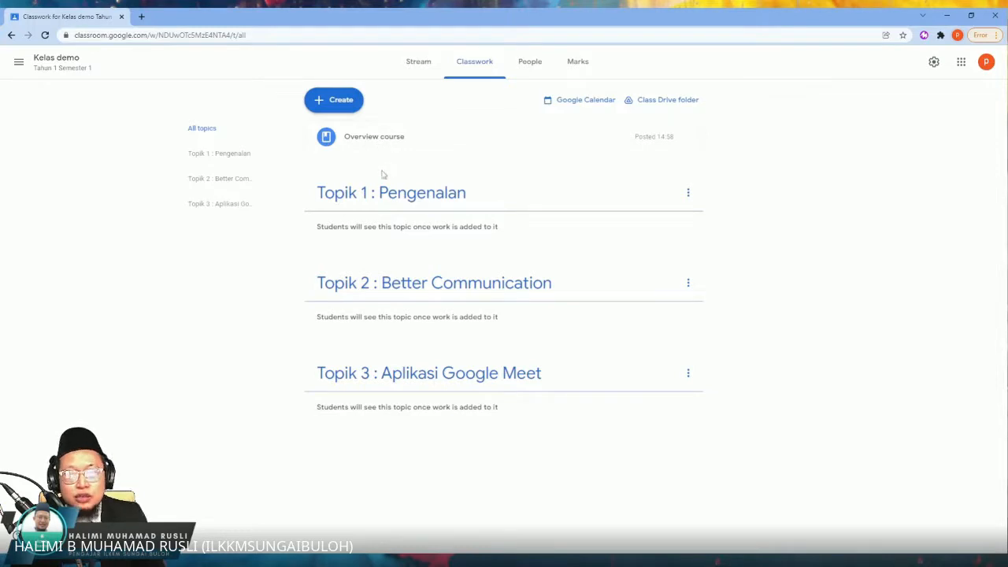
Step: View the classwork types that can be created, then expand the Overview course material to check its attachments and collapse it
click(346, 103)
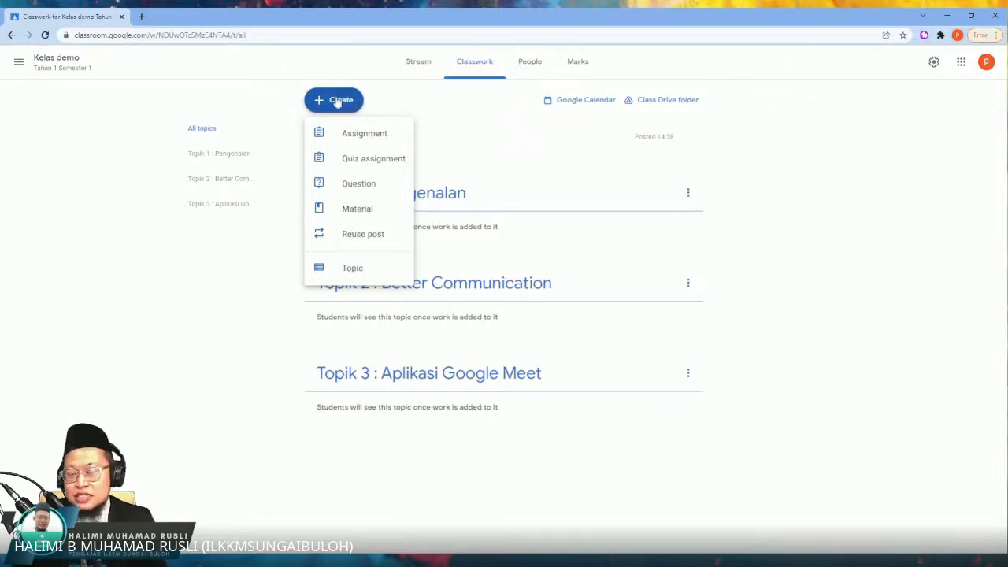
click(490, 153)
click(488, 153)
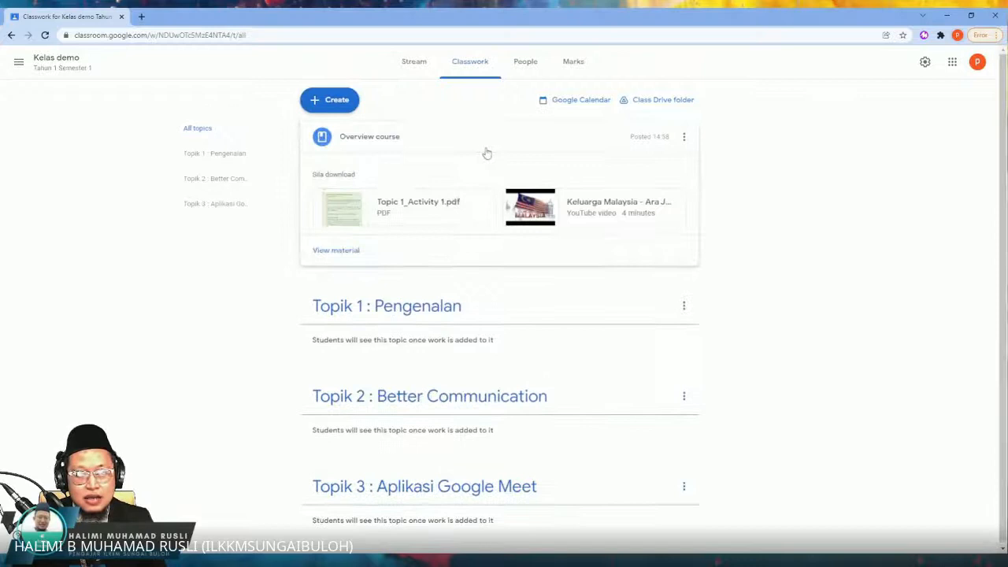
click(596, 140)
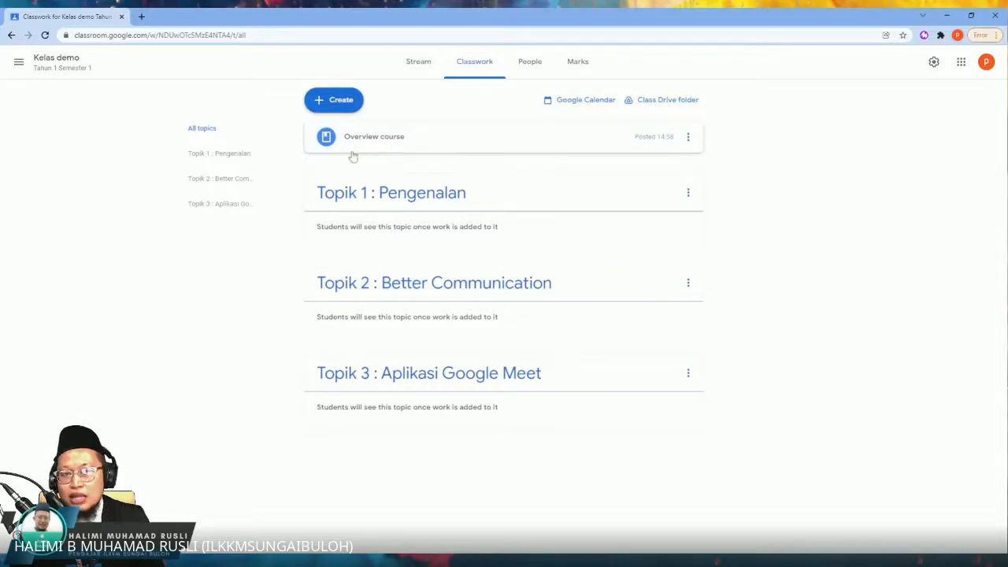
Step: Create a new assignment in the classwork and title it "Assessment Individu"
click(340, 99)
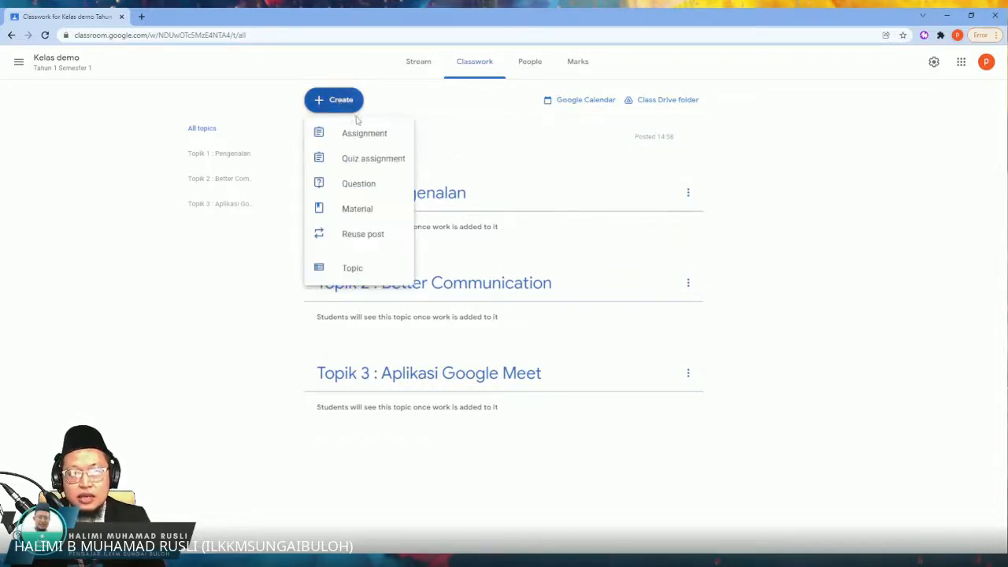
click(364, 133)
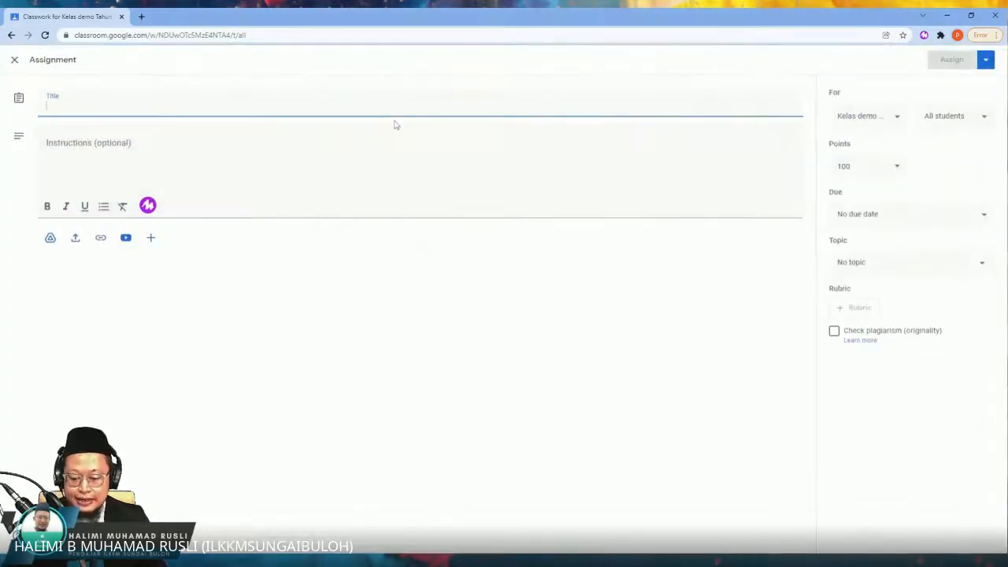
text(Ass)
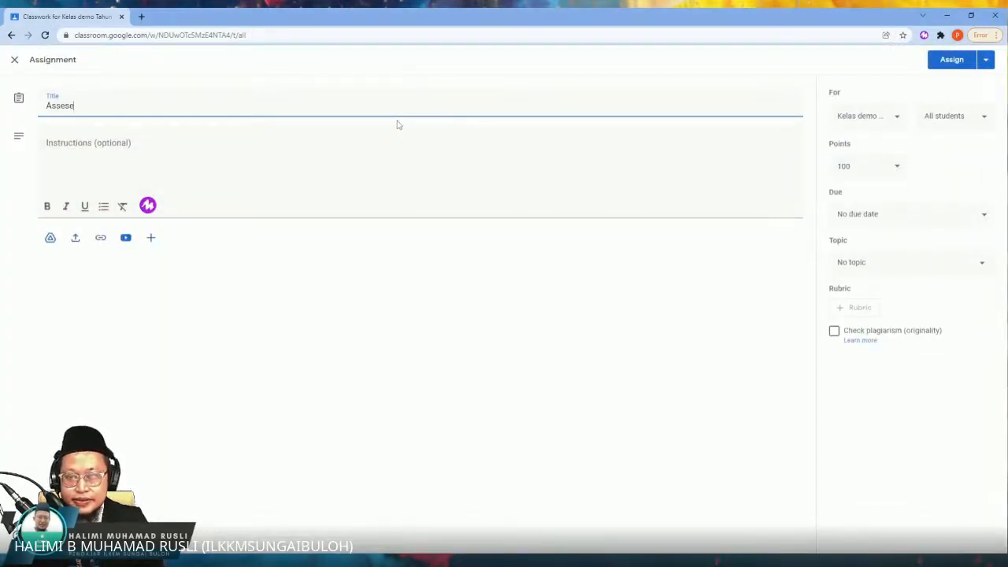
text(esment )
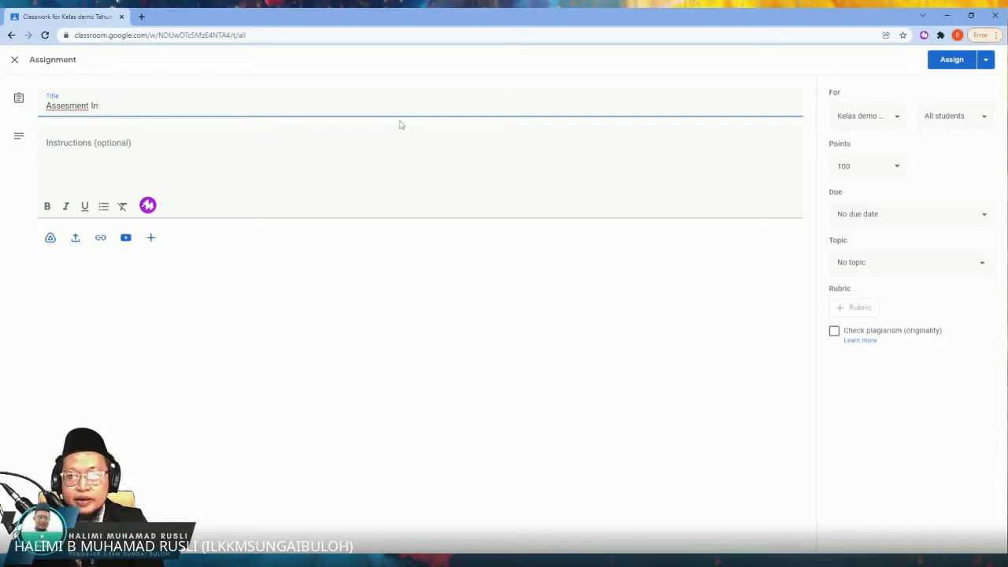
text(Individu)
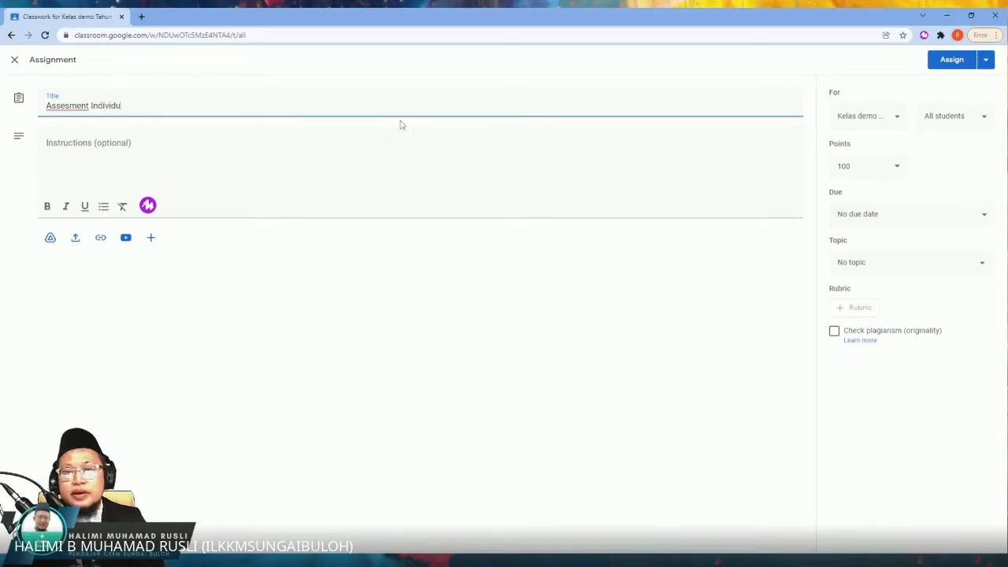
double_click(69, 107)
text(Assessment)
Step: Enter "Sila hantar due date" as the assignment's instructions
click(282, 167)
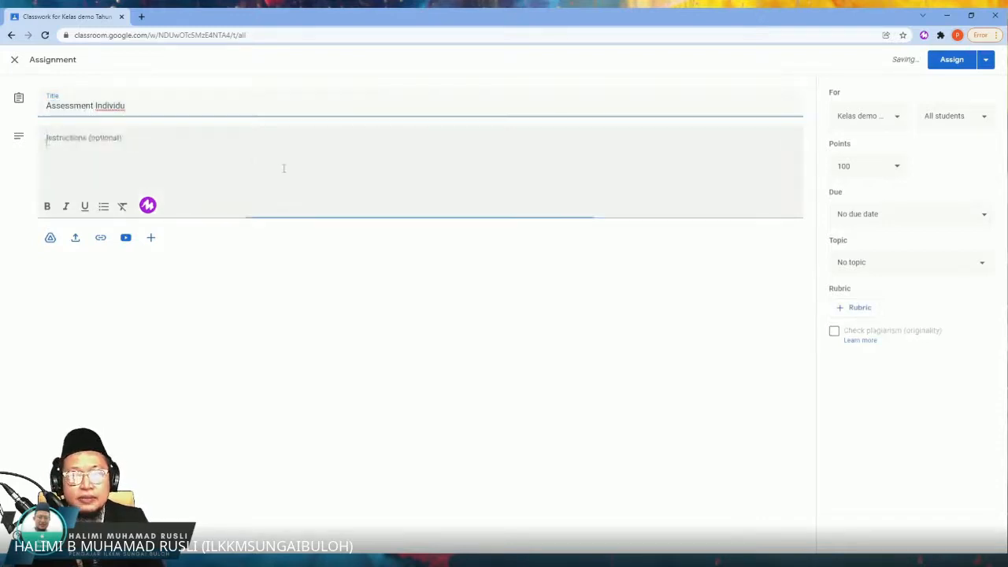
text(S)
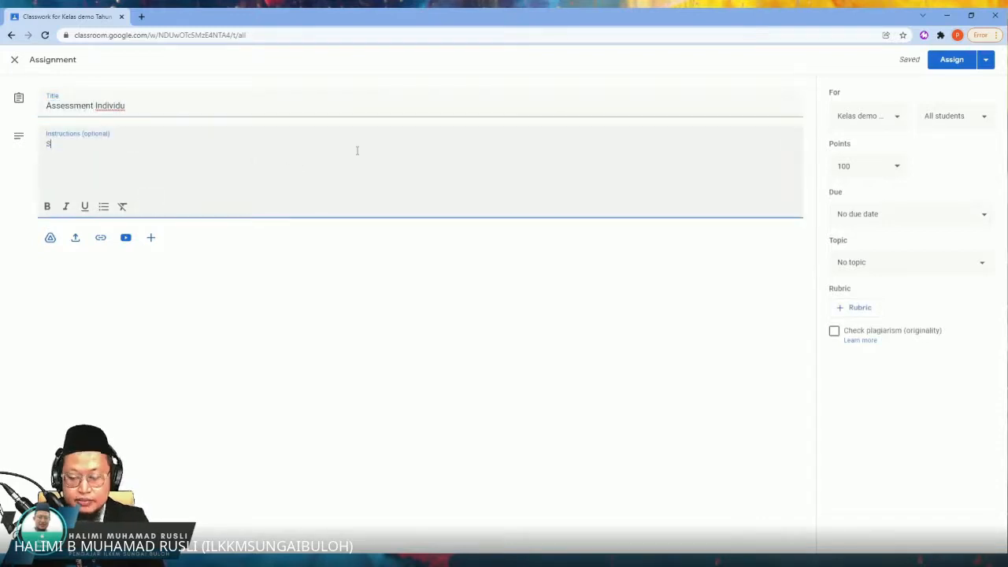
text(ila hanater)
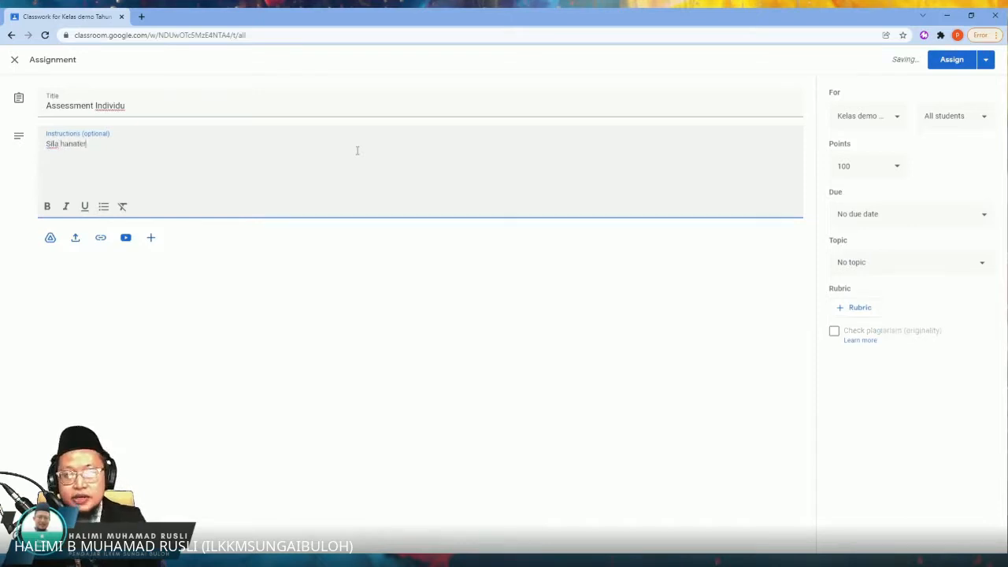
key(BackSpace)
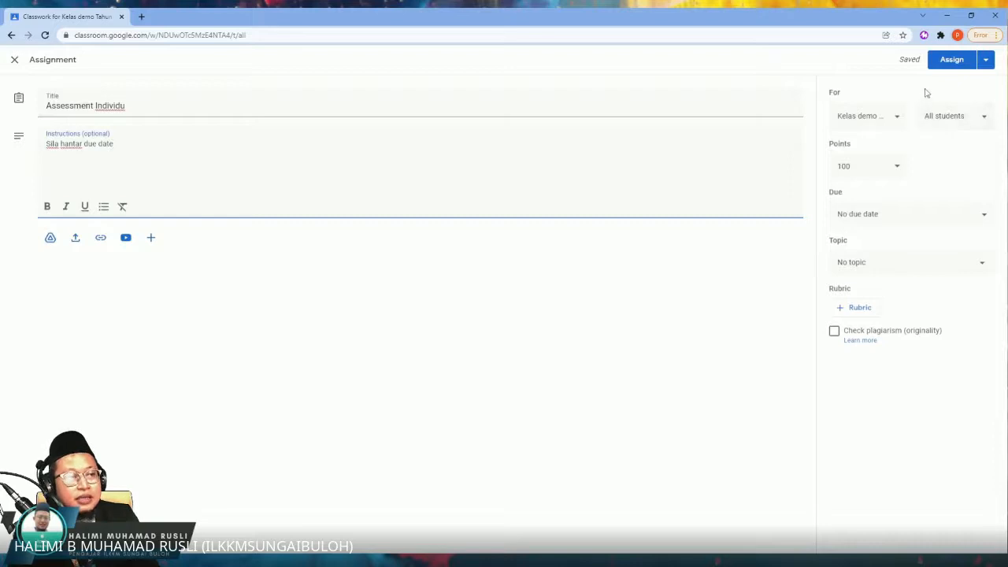
Step: Set the assignment's due date to 6 Jan 2022 and keep its topic set to No topic
click(897, 221)
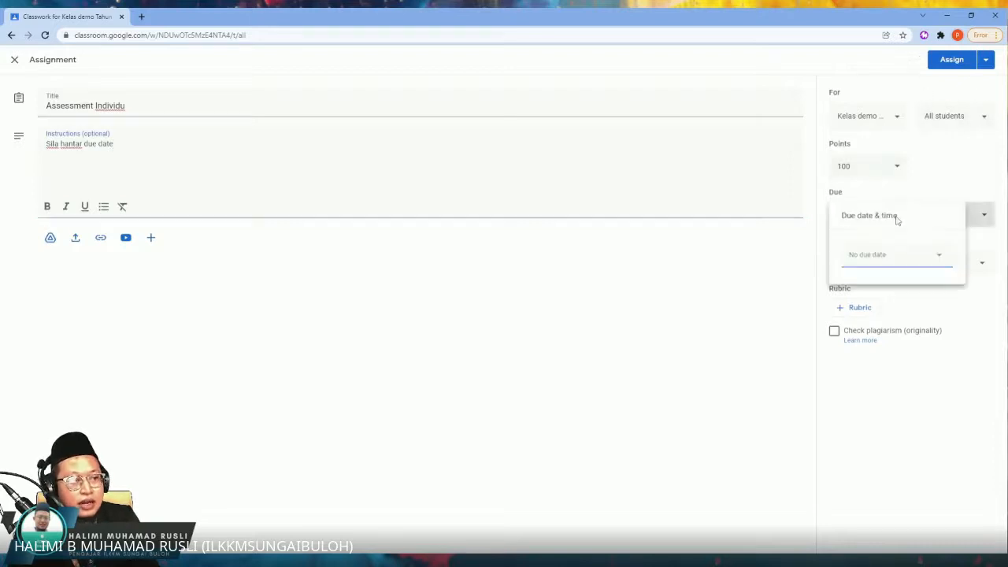
click(917, 258)
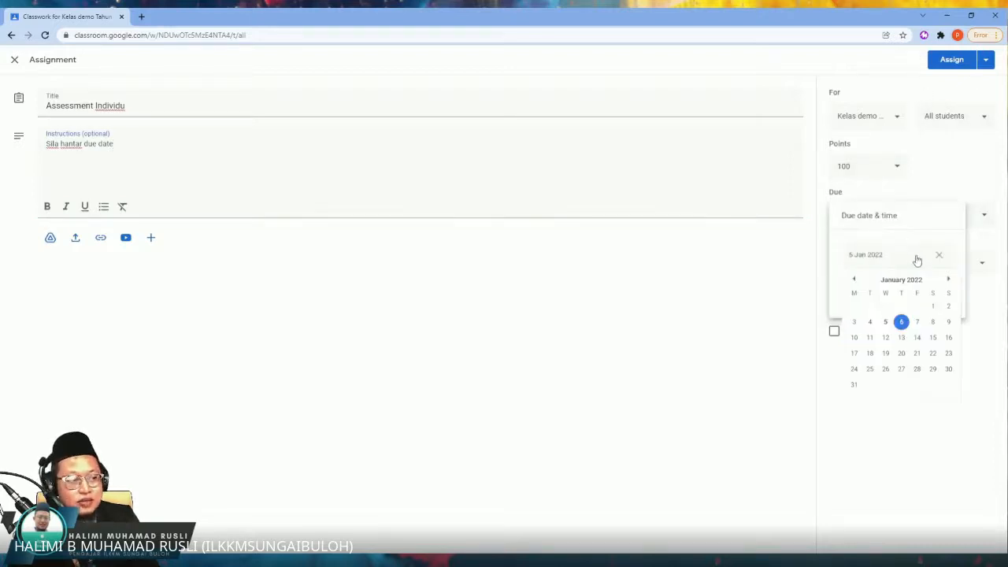
click(971, 170)
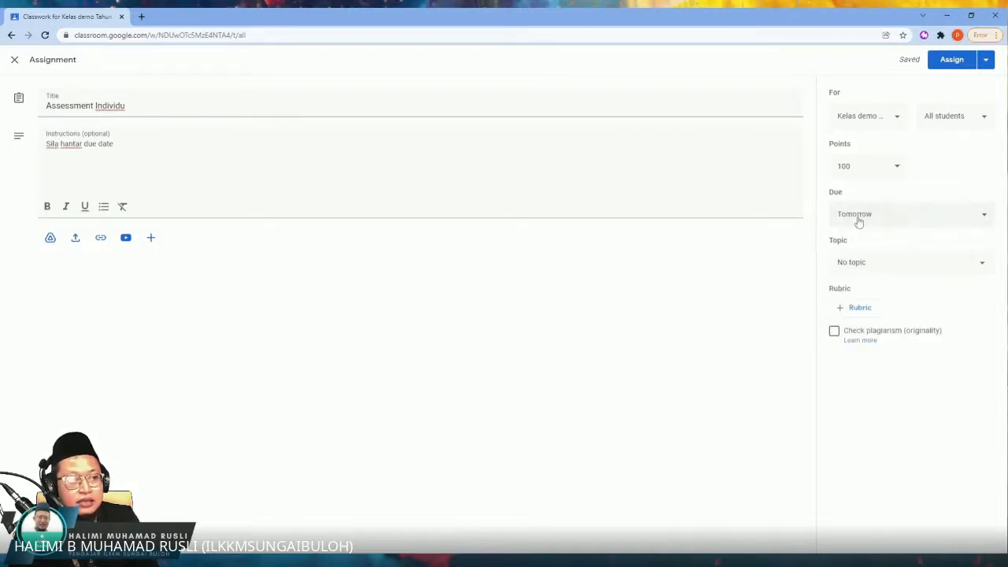
click(857, 270)
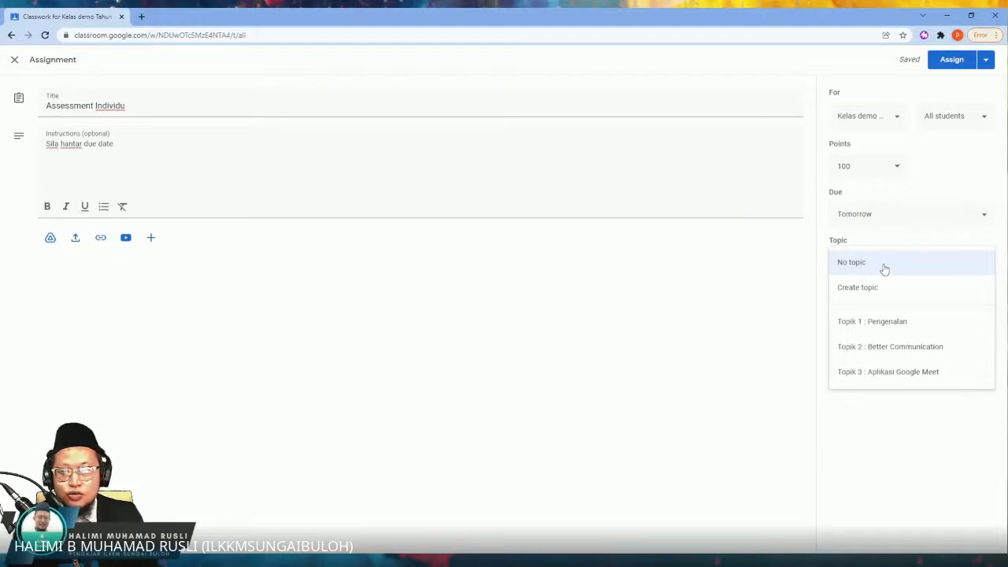
click(883, 268)
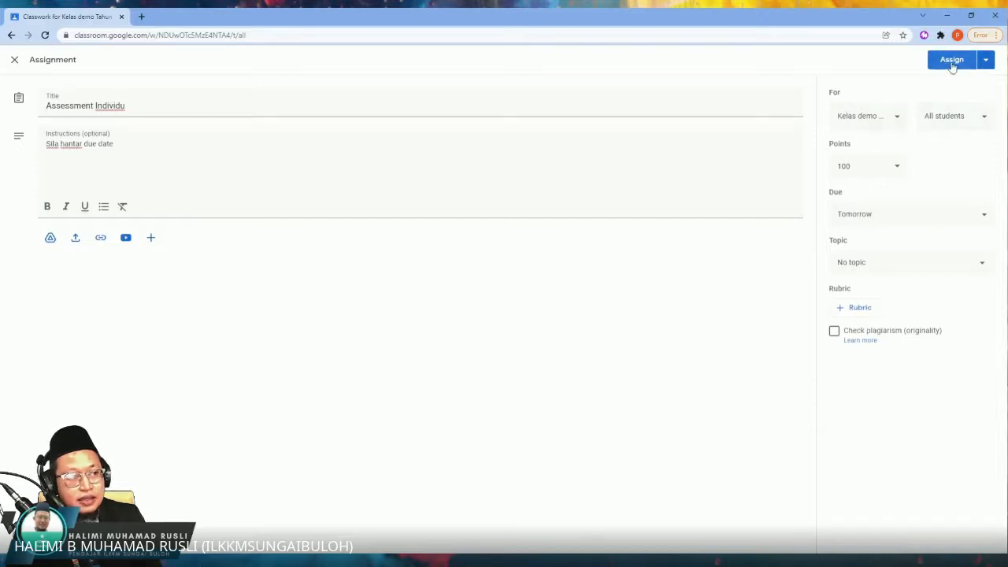
Step: Assign the assignment to all students immediately, then expand and collapse its entry in the classwork list
click(985, 61)
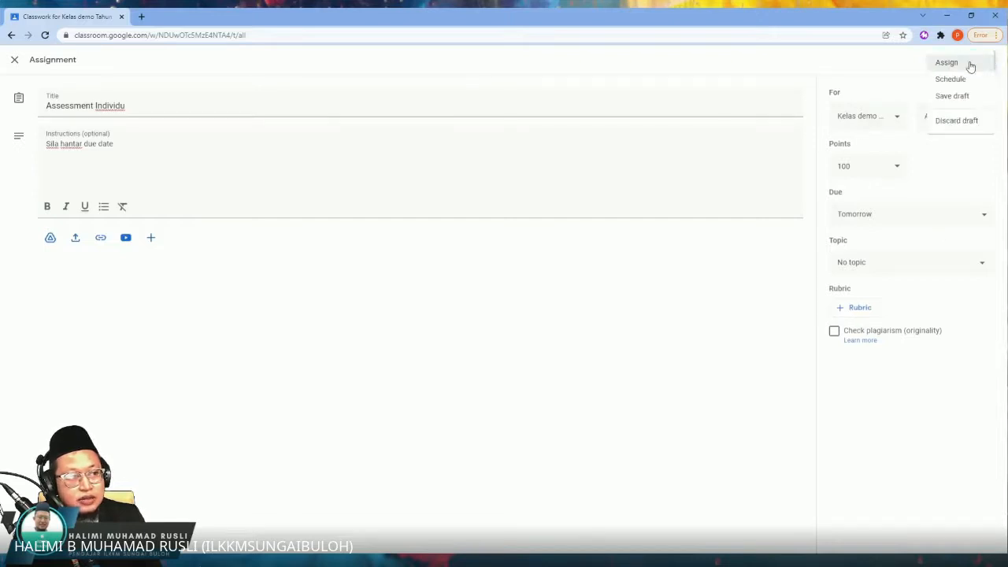
click(880, 77)
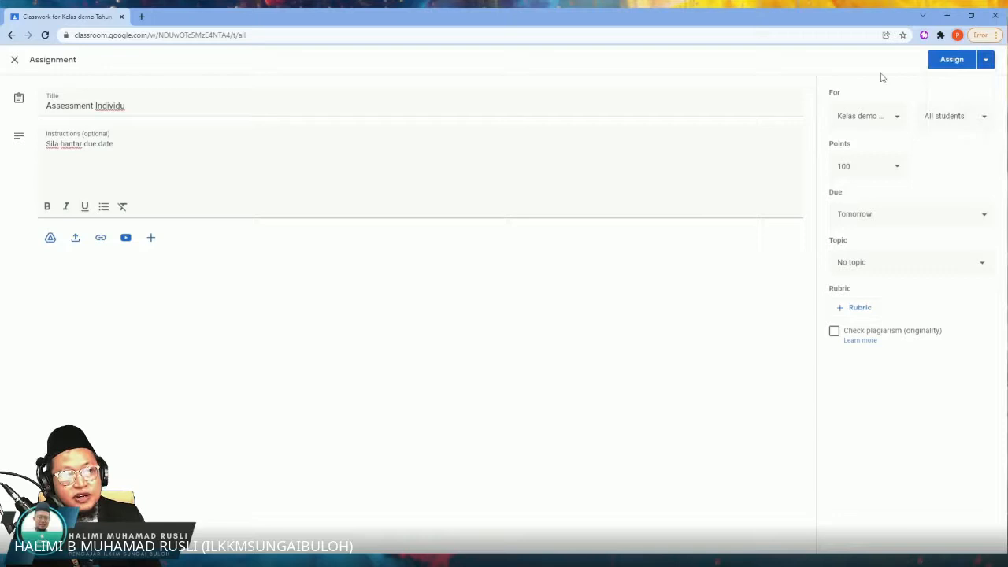
click(948, 63)
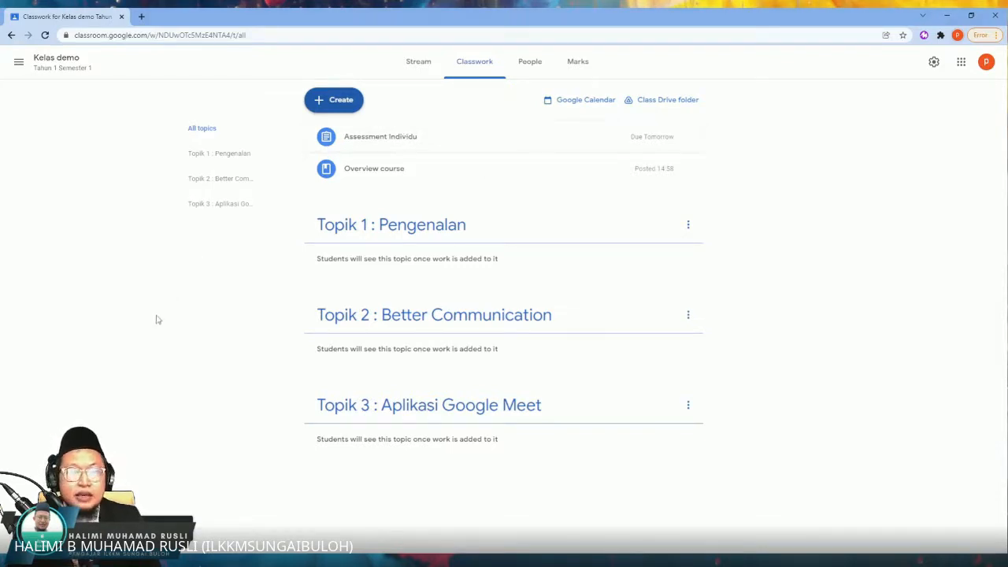
click(404, 139)
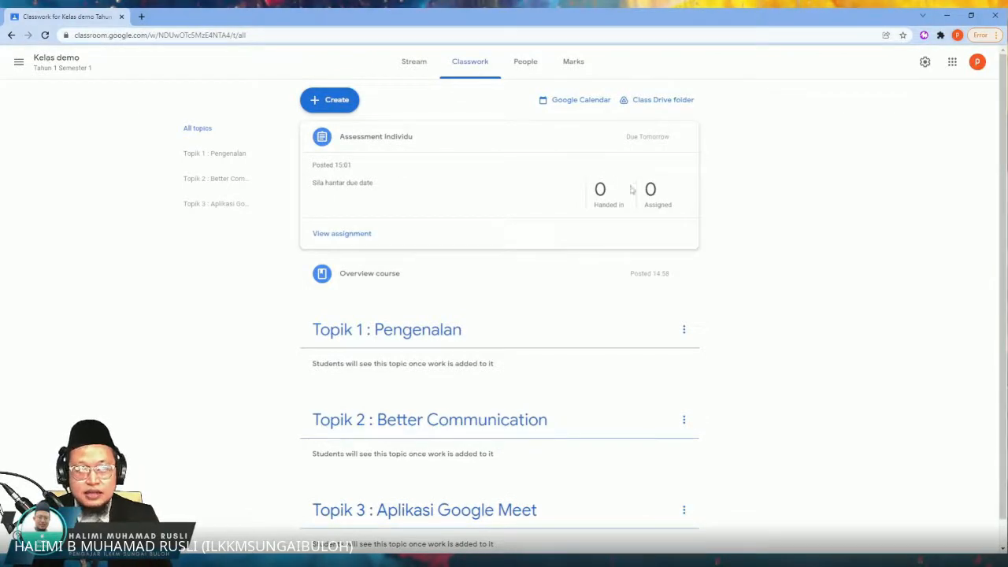
click(380, 138)
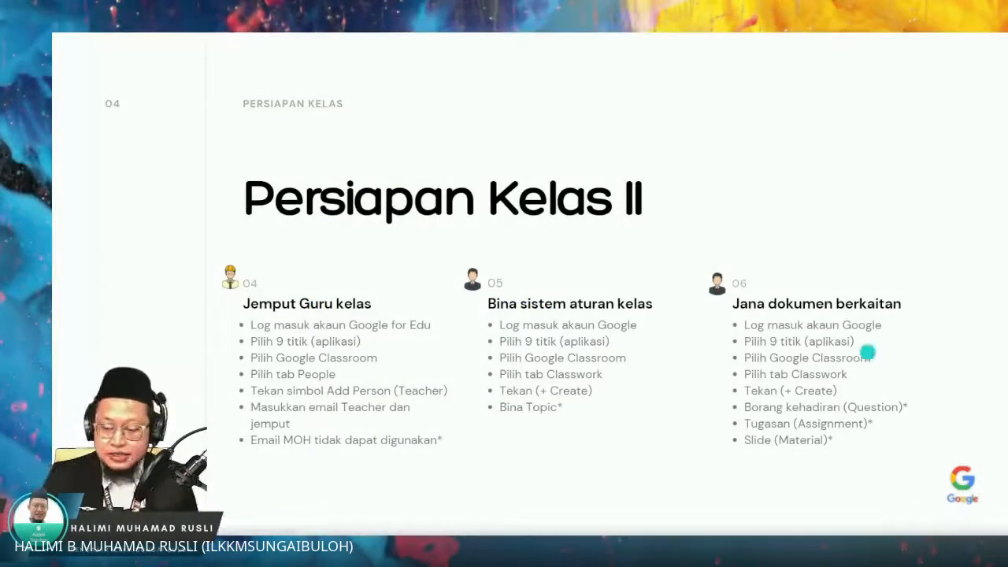
click(997, 292)
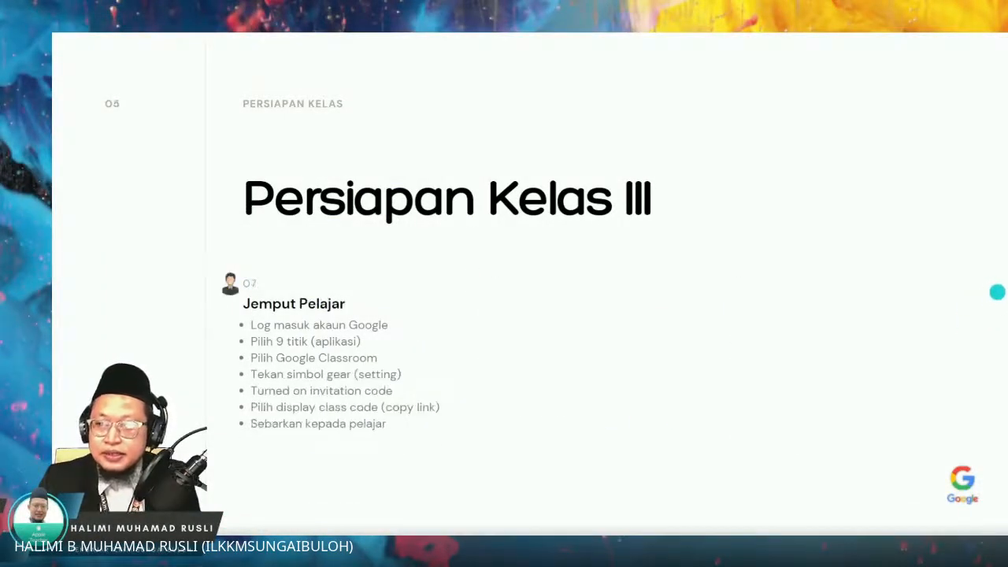
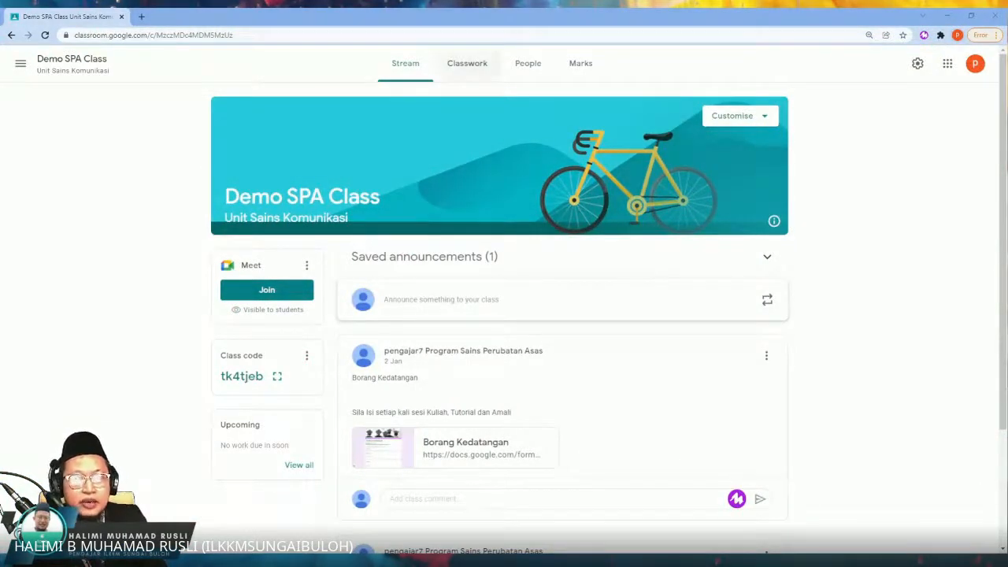
Step: Go to the class's classwork and open the existing "Assesement Individu" assignment for editing
click(470, 64)
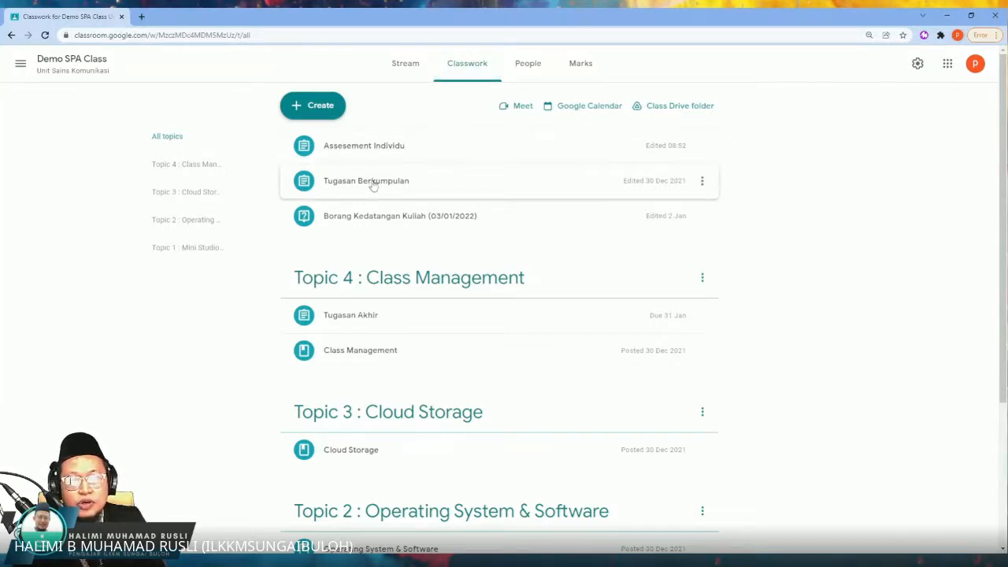
click(325, 109)
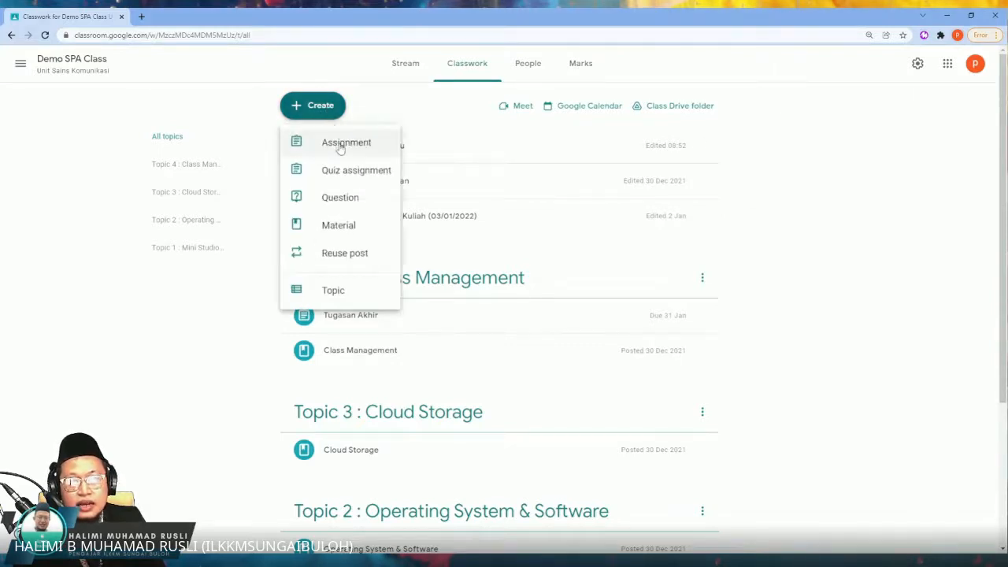
click(403, 111)
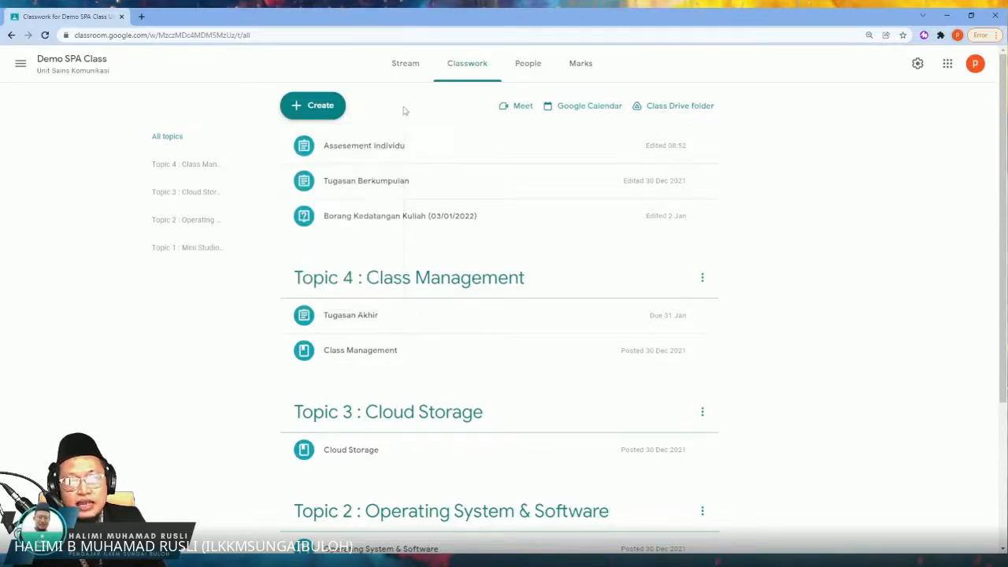
click(347, 149)
click(702, 146)
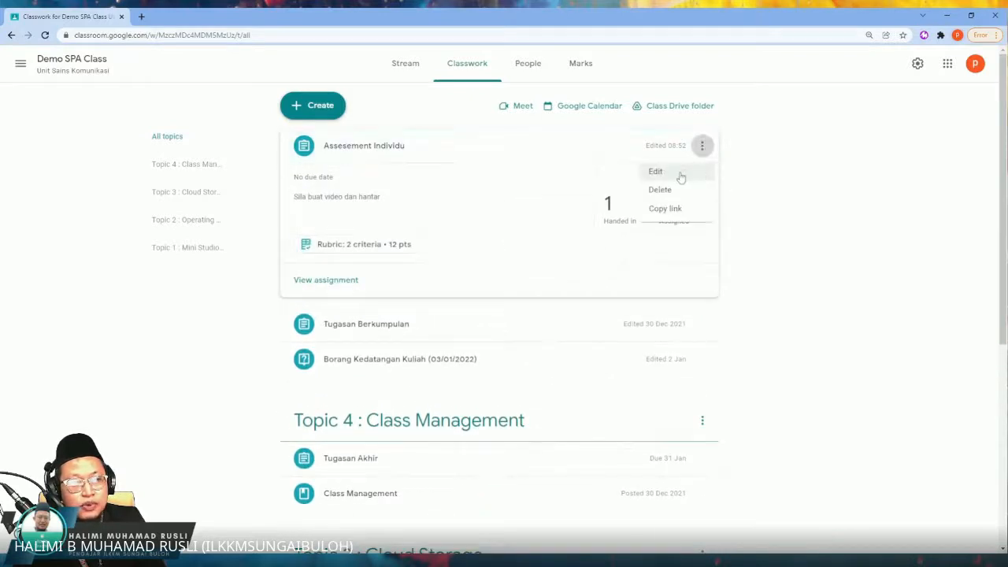
click(678, 174)
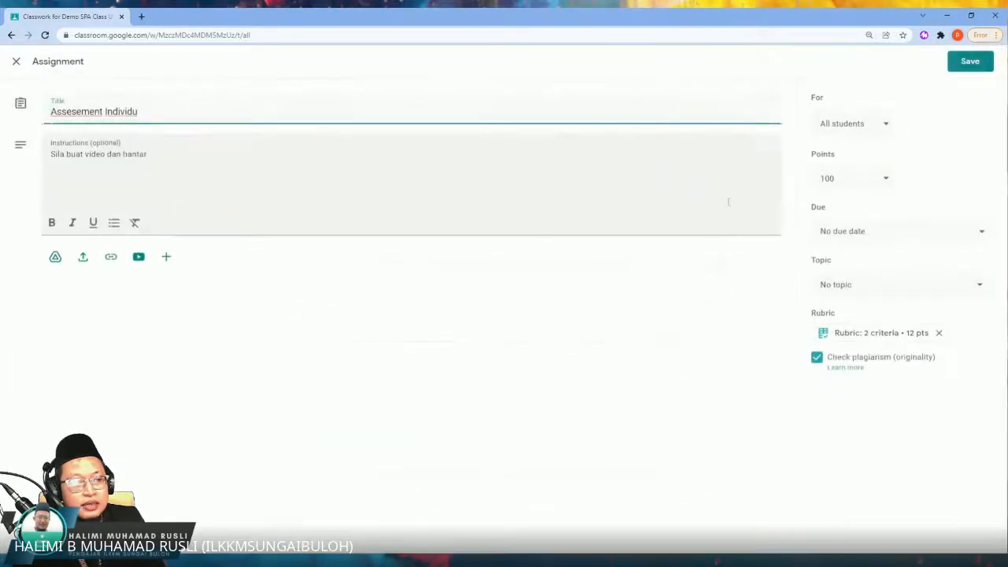
Step: Try out the topic choices, 60 points and the plagiarism check on "Assesement Individu", closing it without saving and collapsing its entry
click(855, 286)
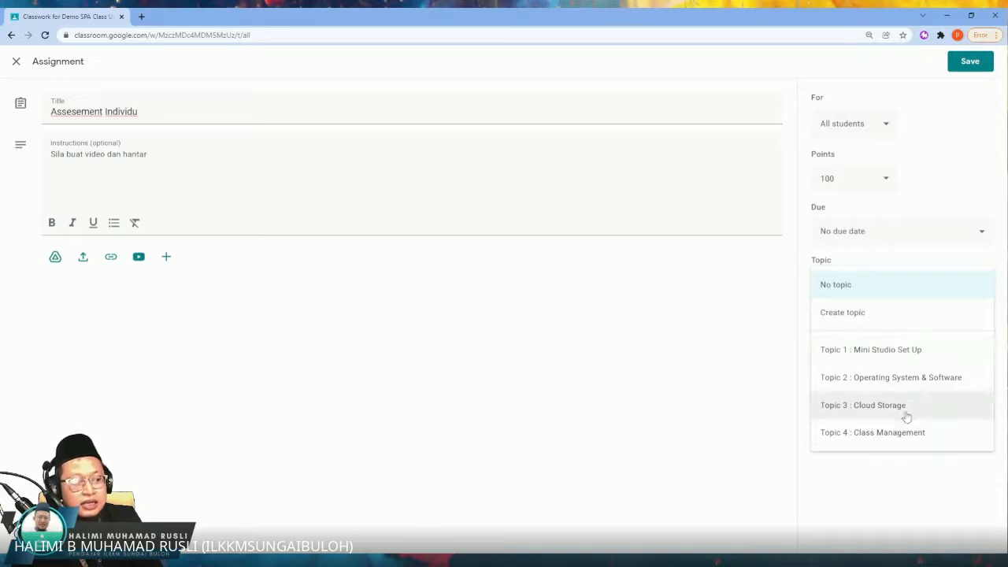
click(865, 288)
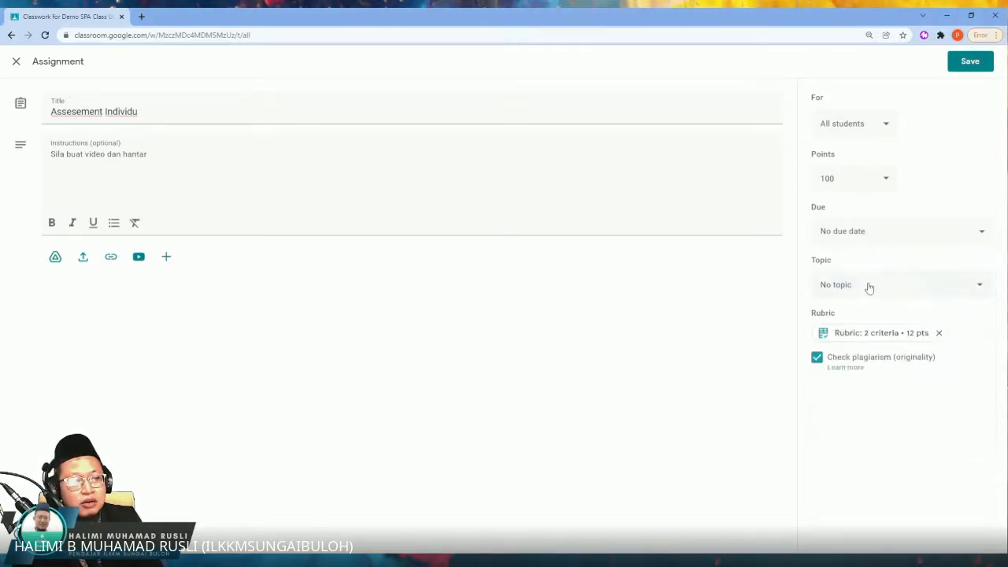
click(887, 180)
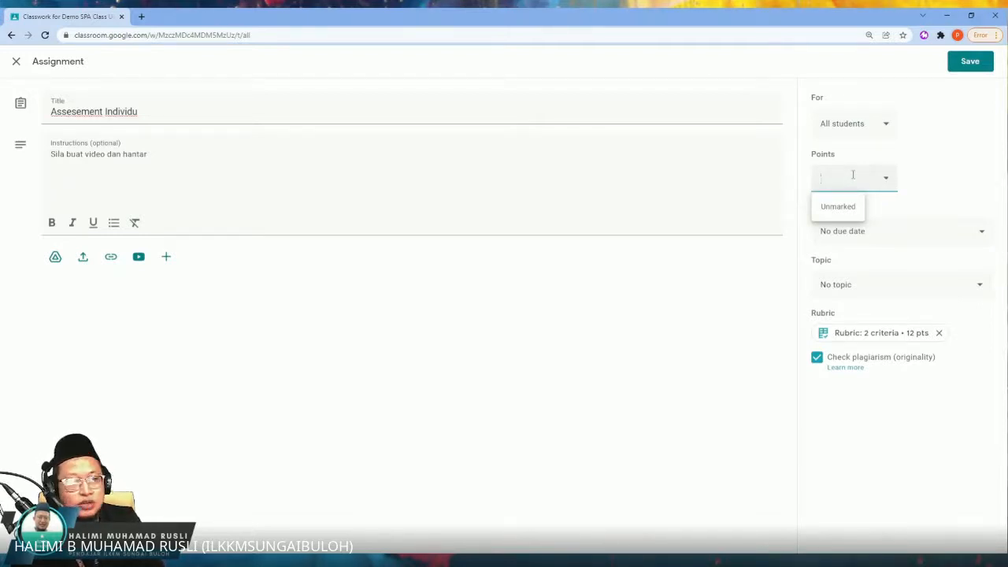
click(925, 174)
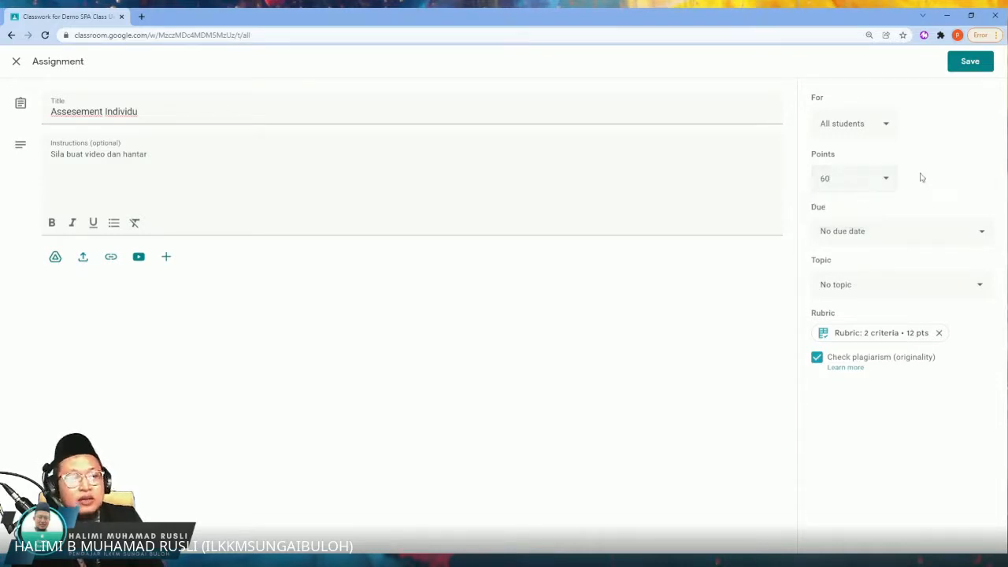
click(816, 359)
click(817, 358)
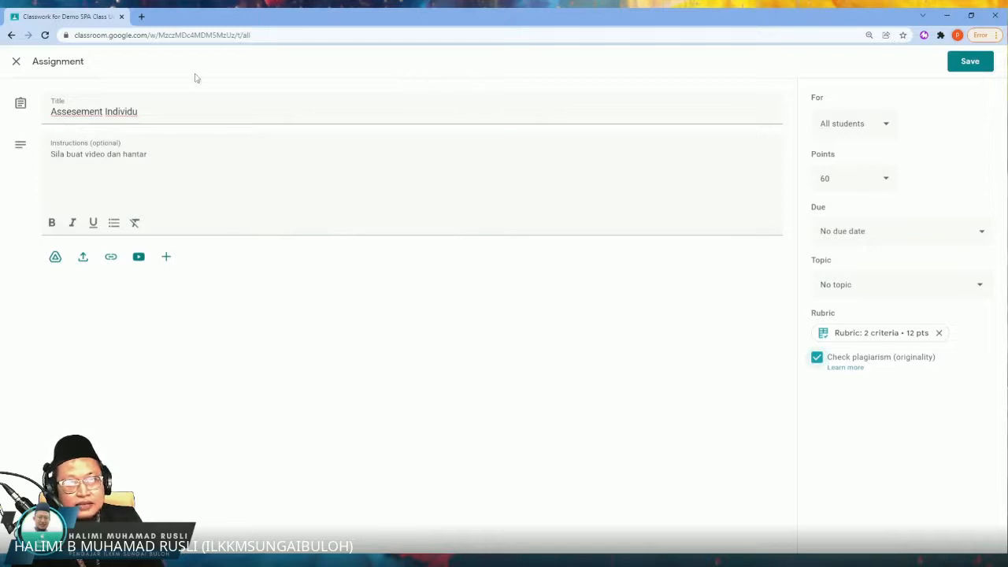
click(16, 64)
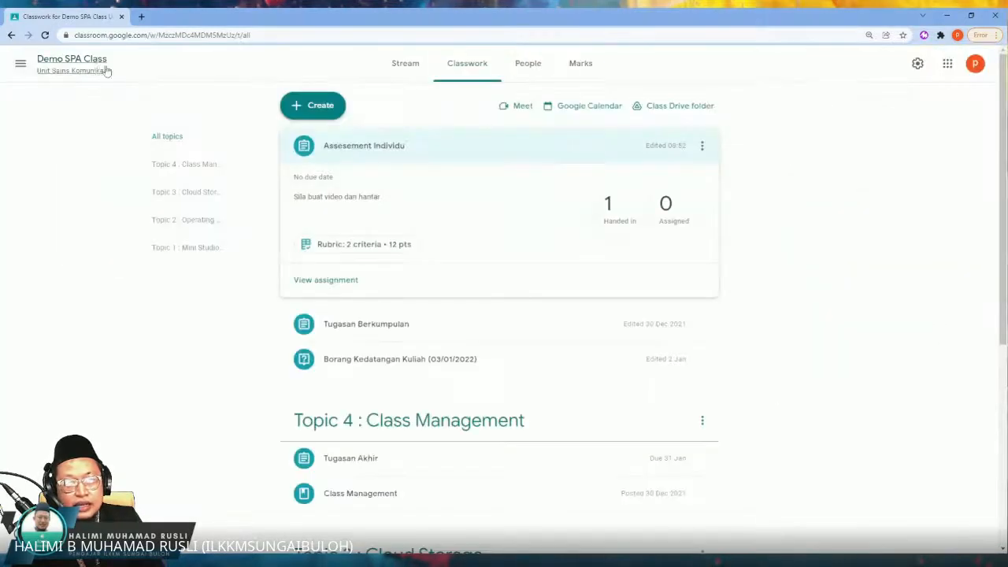
click(330, 150)
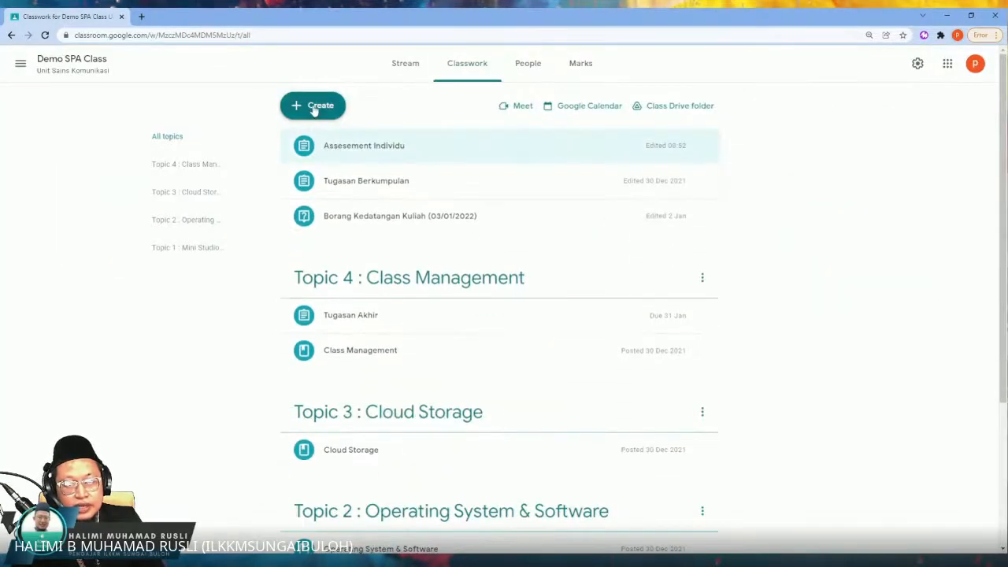
Step: Create a new assignment in the classwork and title it "Tugasan Individu"
click(314, 111)
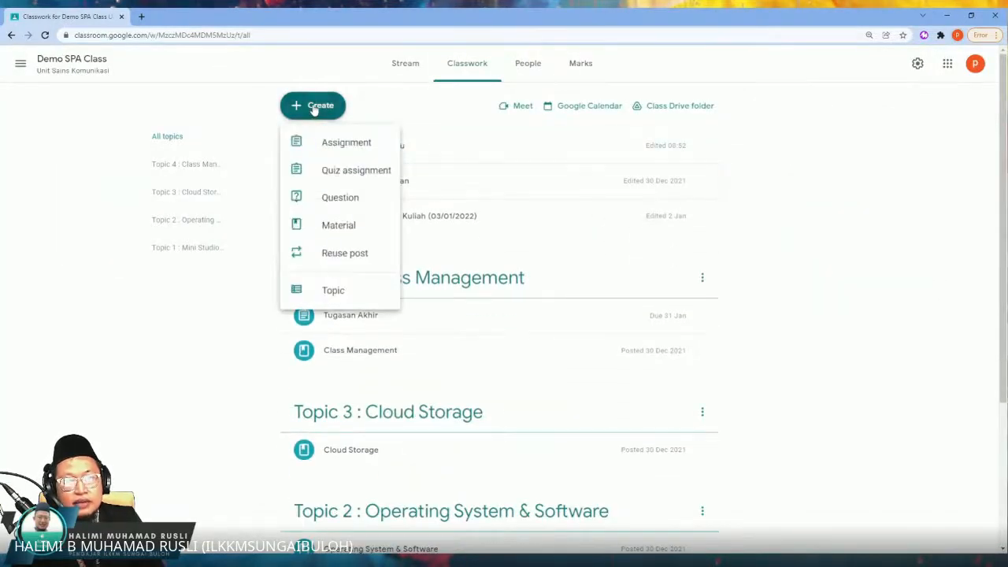
click(331, 152)
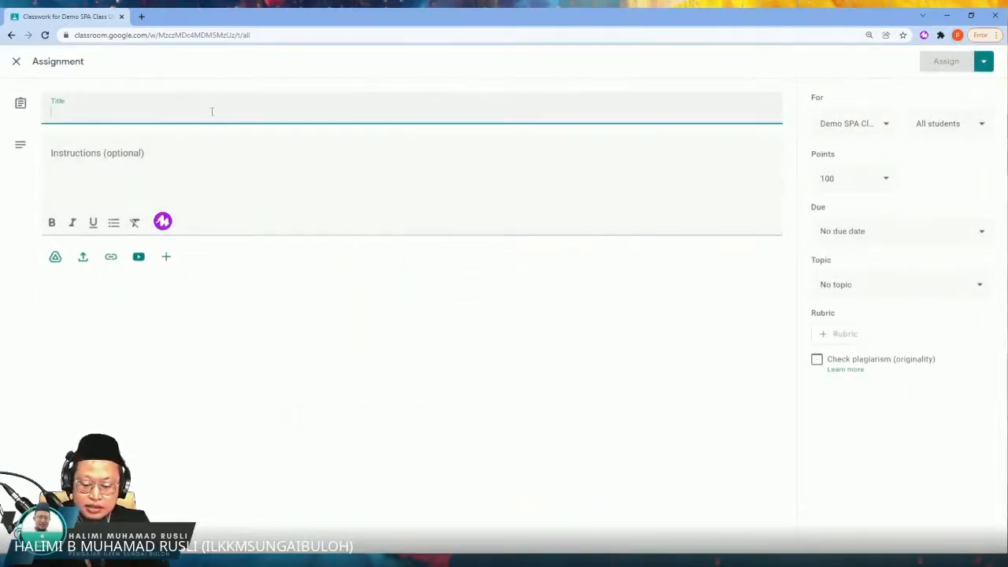
text(Tugasan)
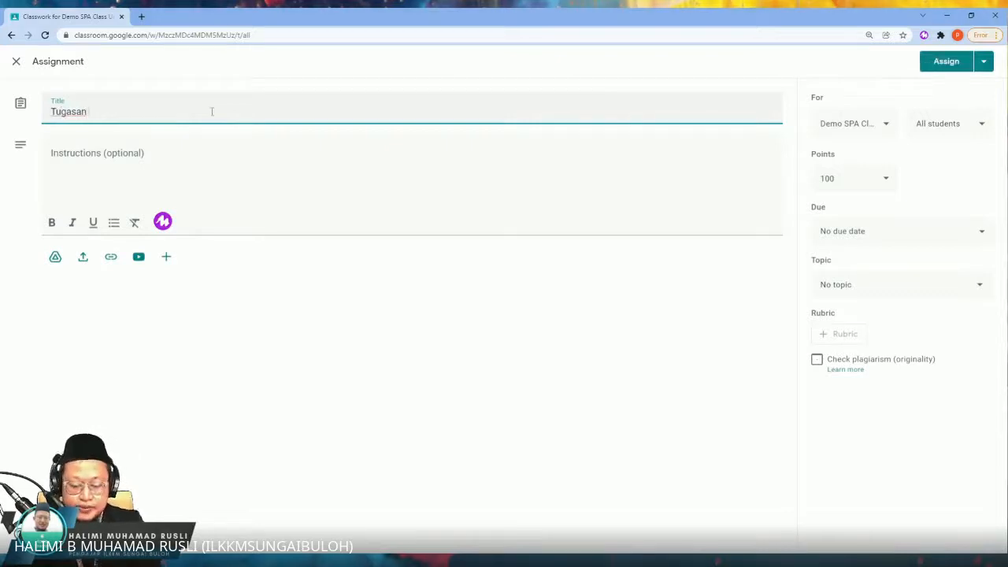
text( Individuyy)
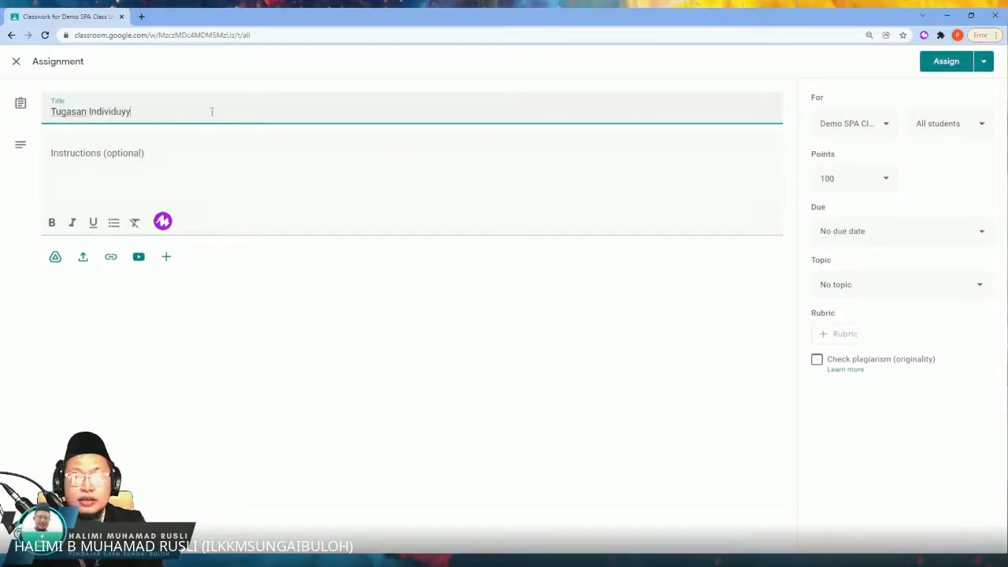
Step: Enter "sila buat sebelum" as the assignment's instructions
click(219, 170)
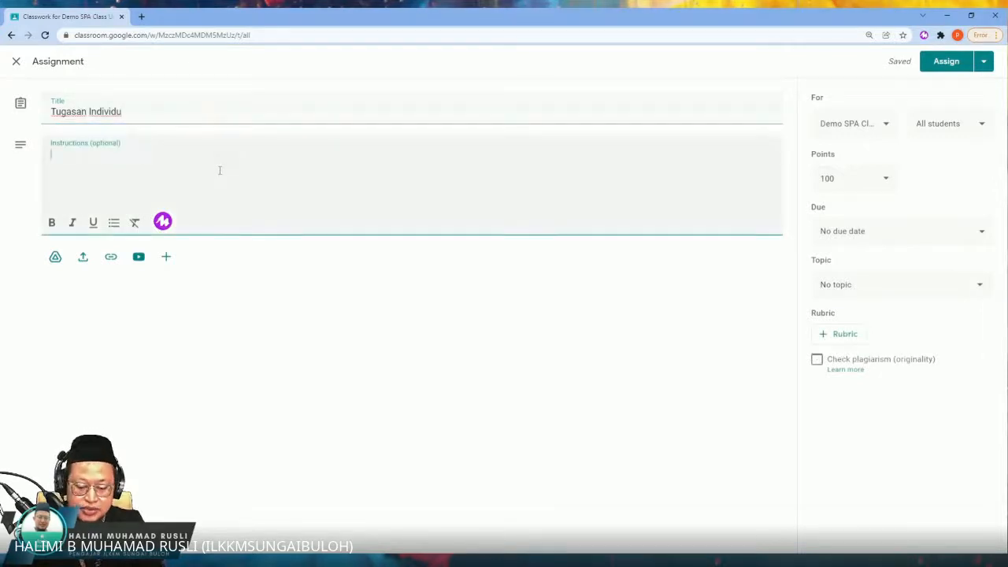
text(sila)
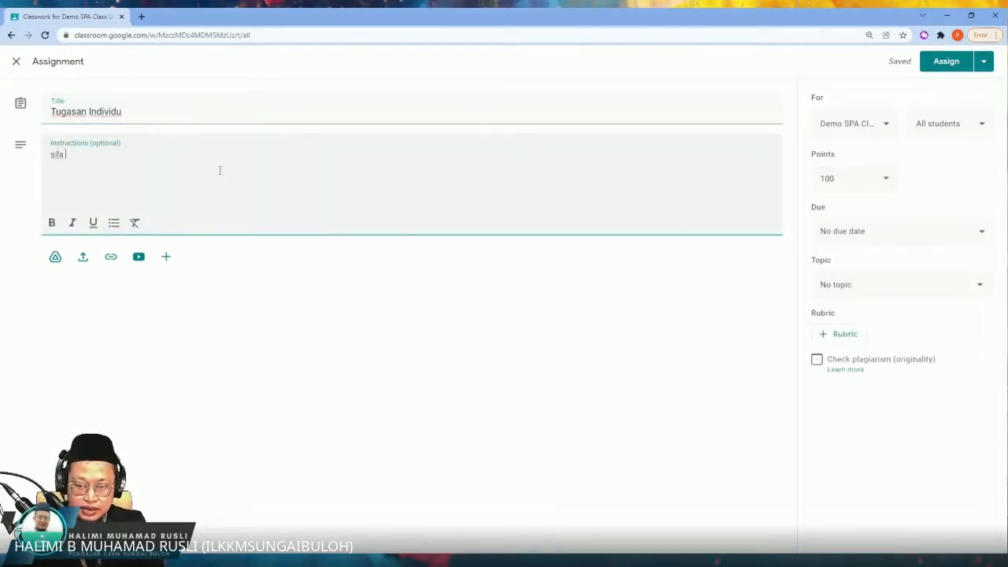
text( buat )
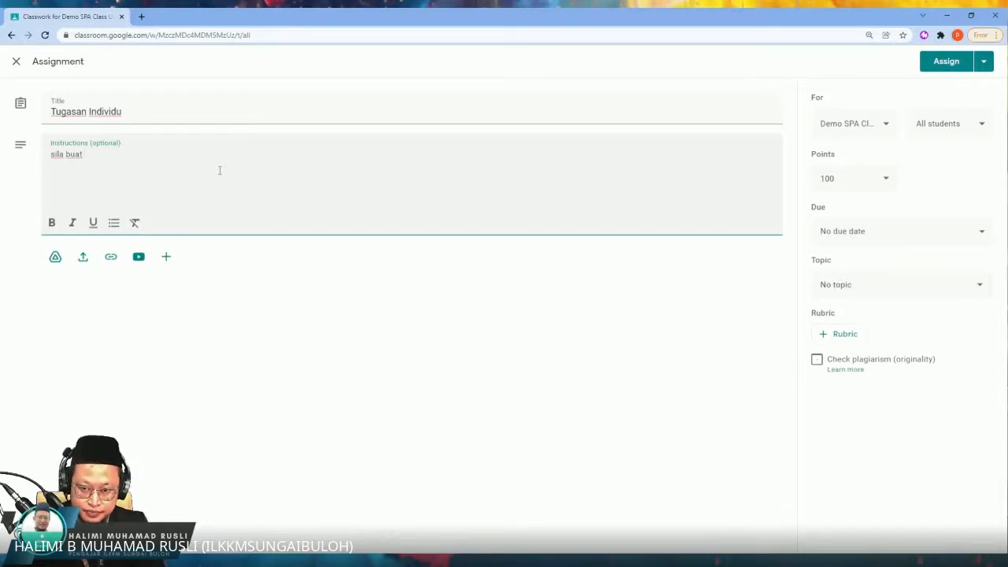
text(sebelu)
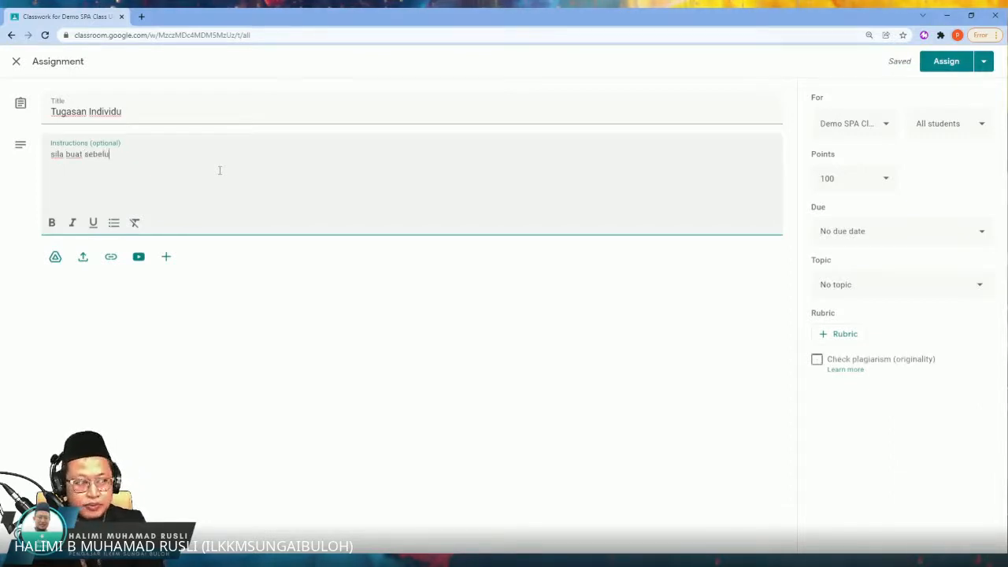
text(m)
Step: Leave the assignment without a due date and set its points to 60
click(827, 232)
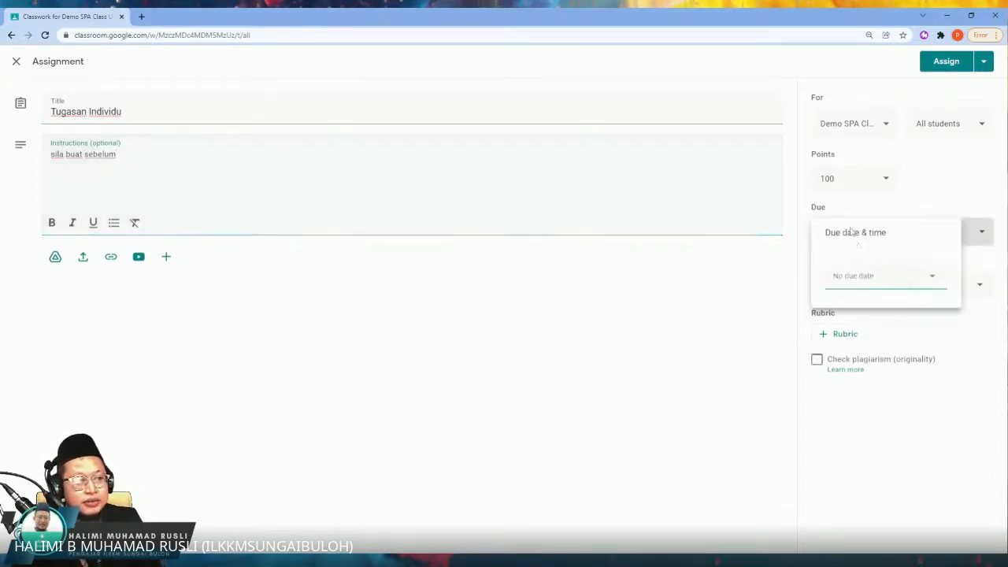
click(953, 207)
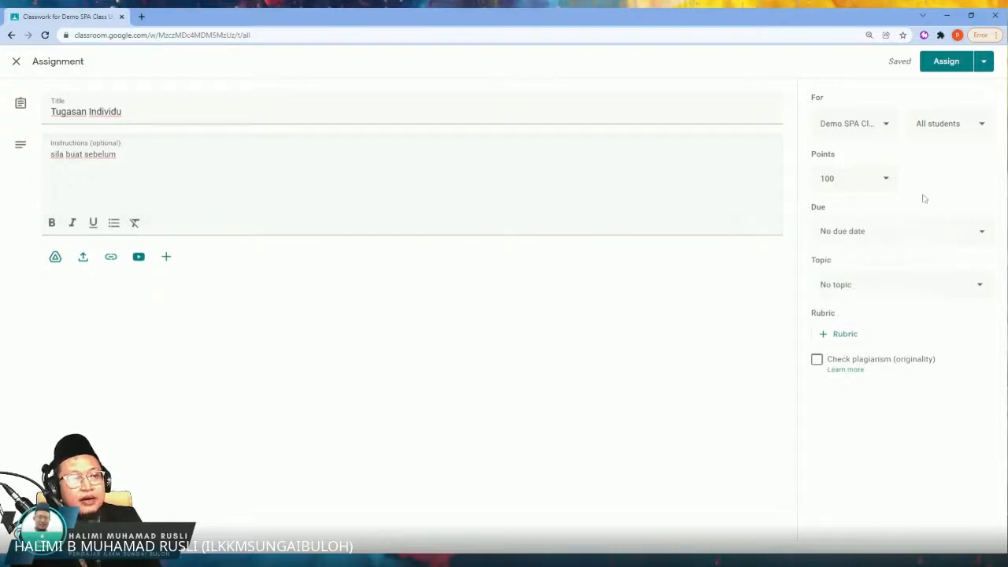
click(886, 180)
drag(887, 182, 803, 181)
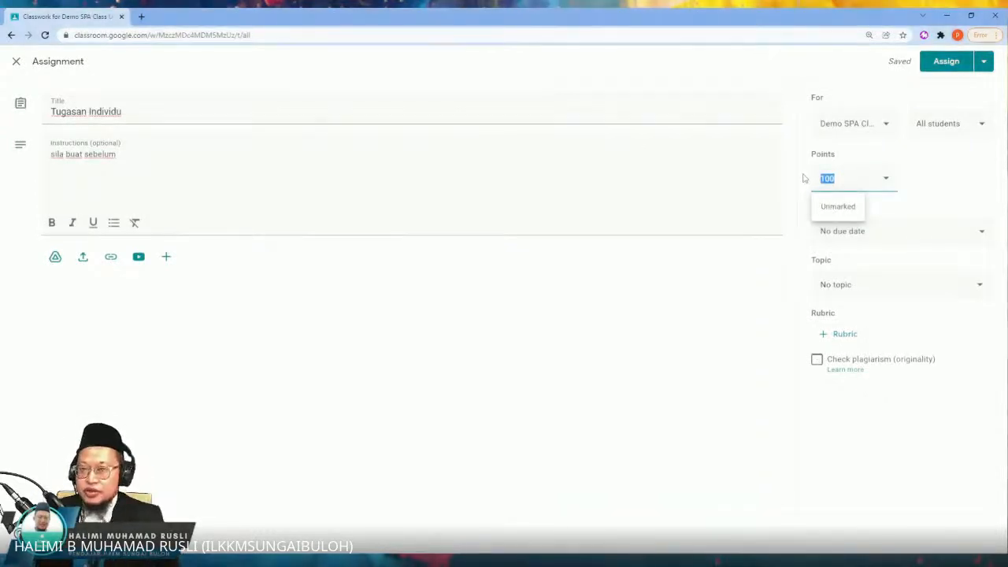
text(60)
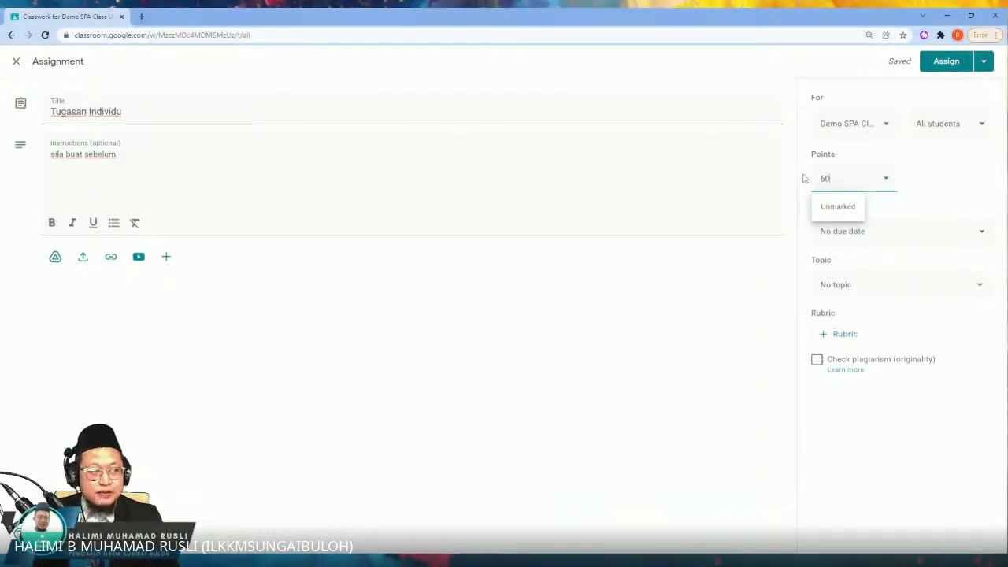
click(900, 178)
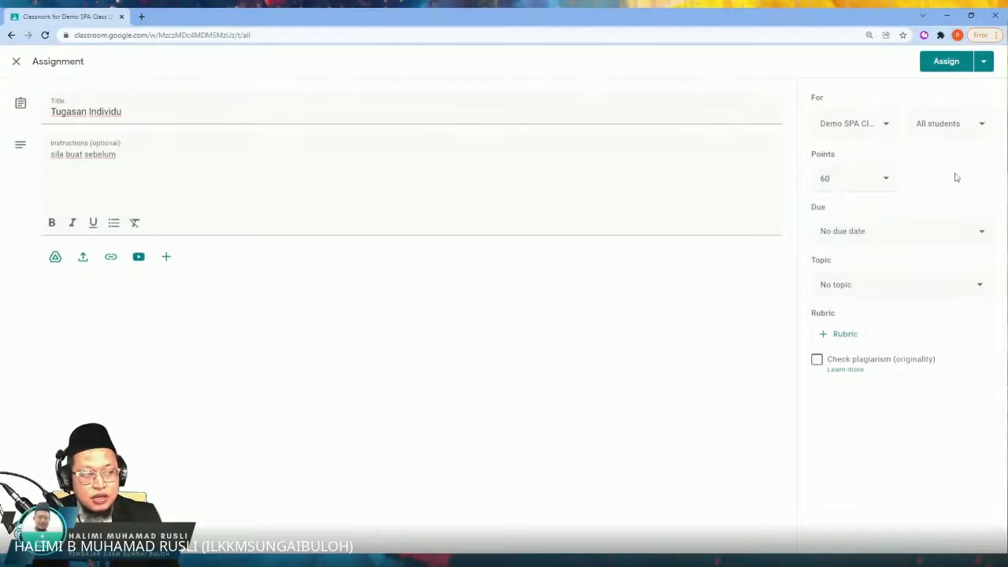
Step: Keep the assignment's topic set to No topic and enable the plagiarism (originality) check
click(910, 284)
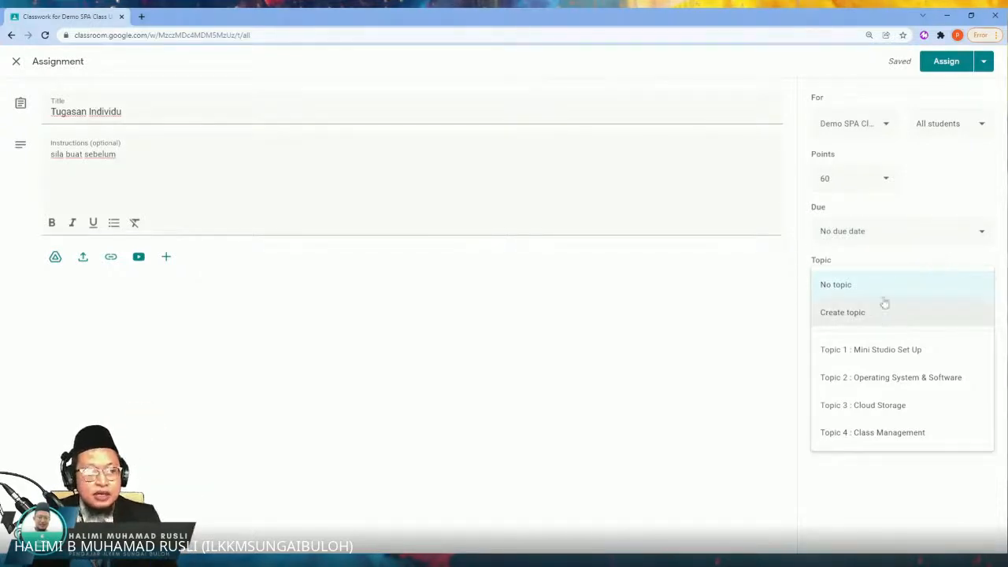
click(891, 289)
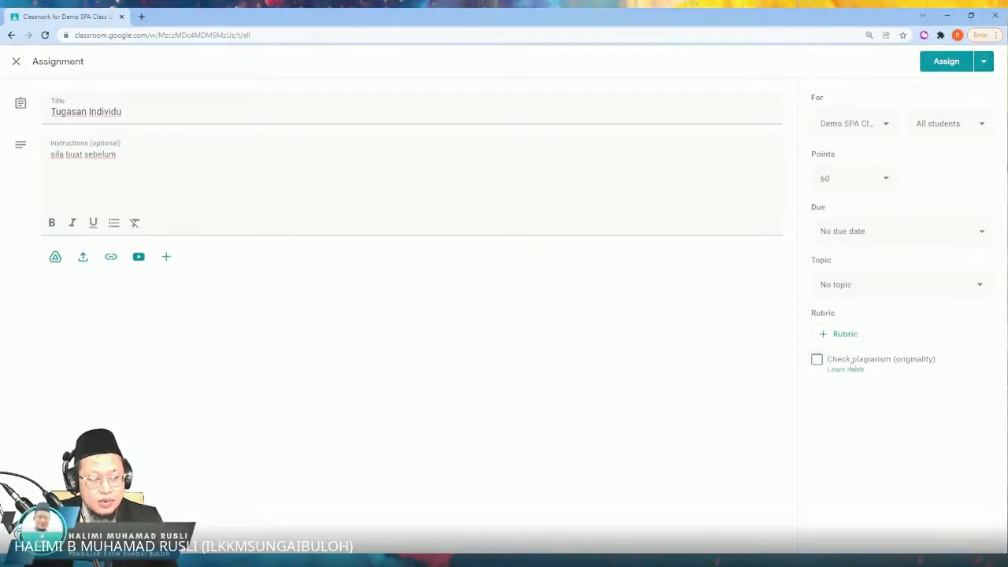
click(807, 362)
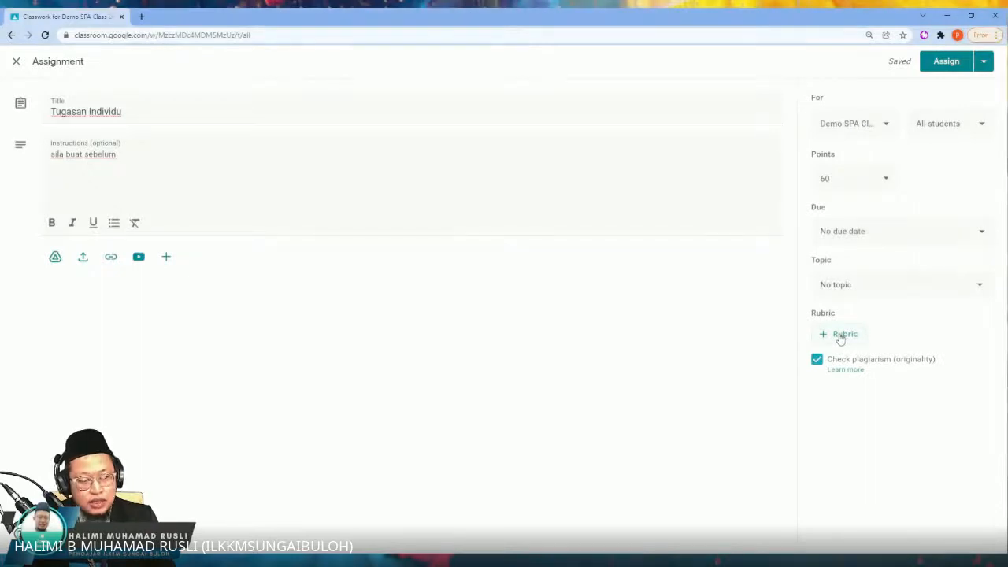
Step: Create a new rubric for the assignment and title its first criterion "Pendahuluan"
click(840, 336)
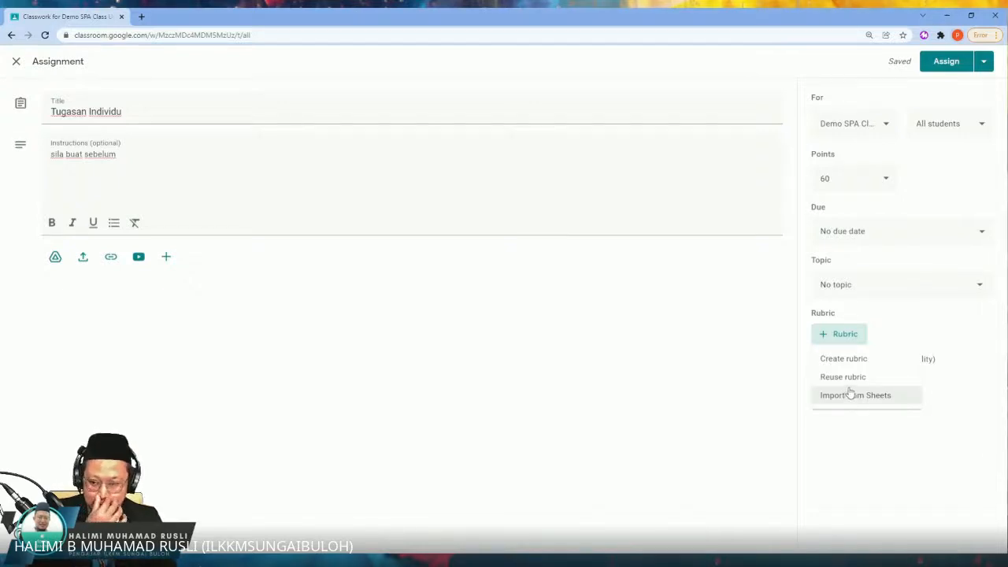
click(884, 361)
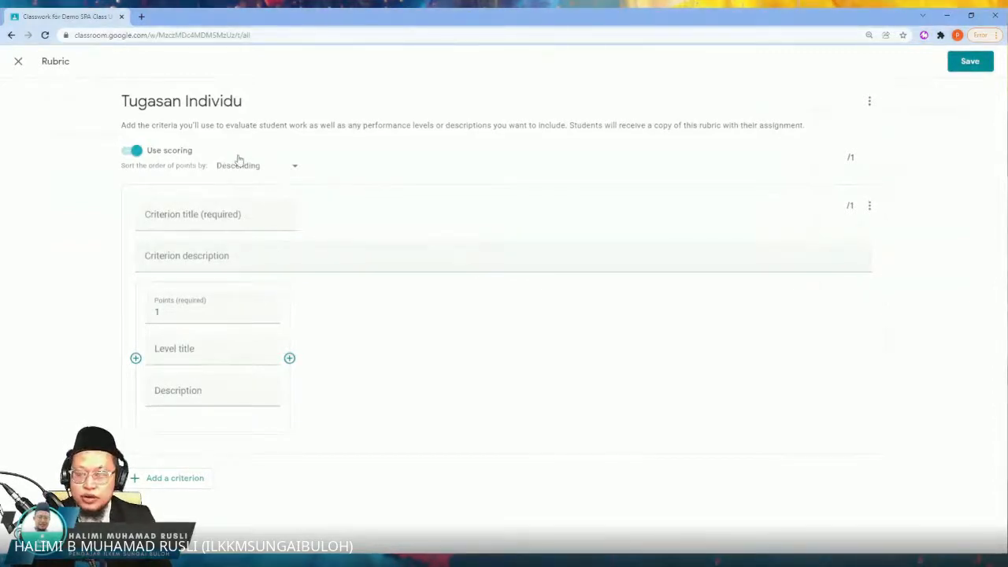
click(249, 213)
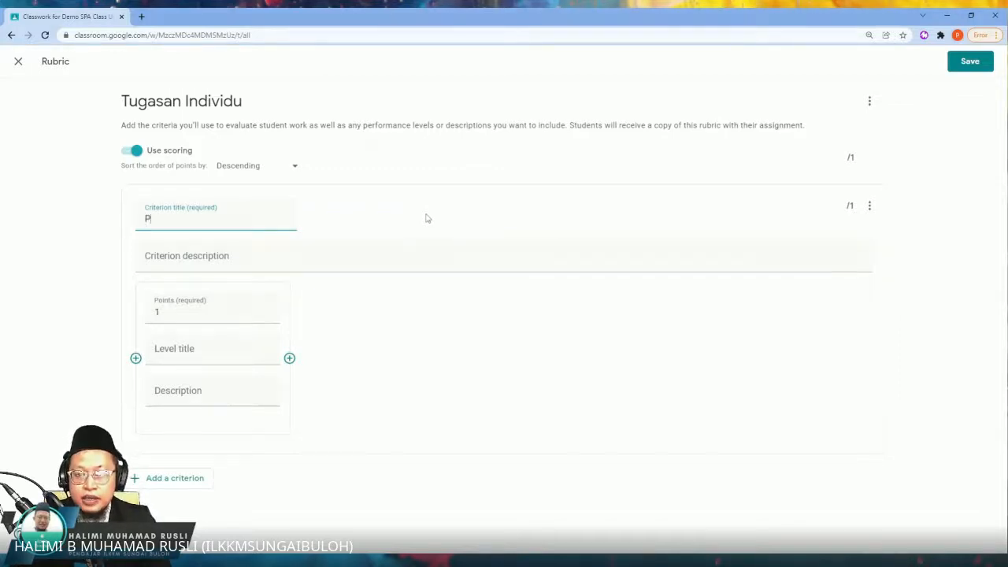
text(en)
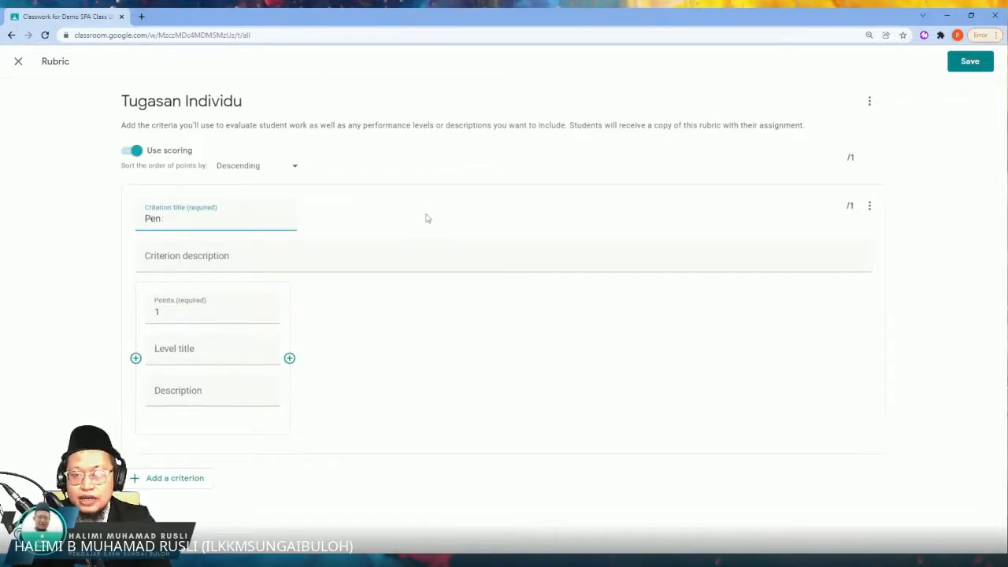
text(gdahul)
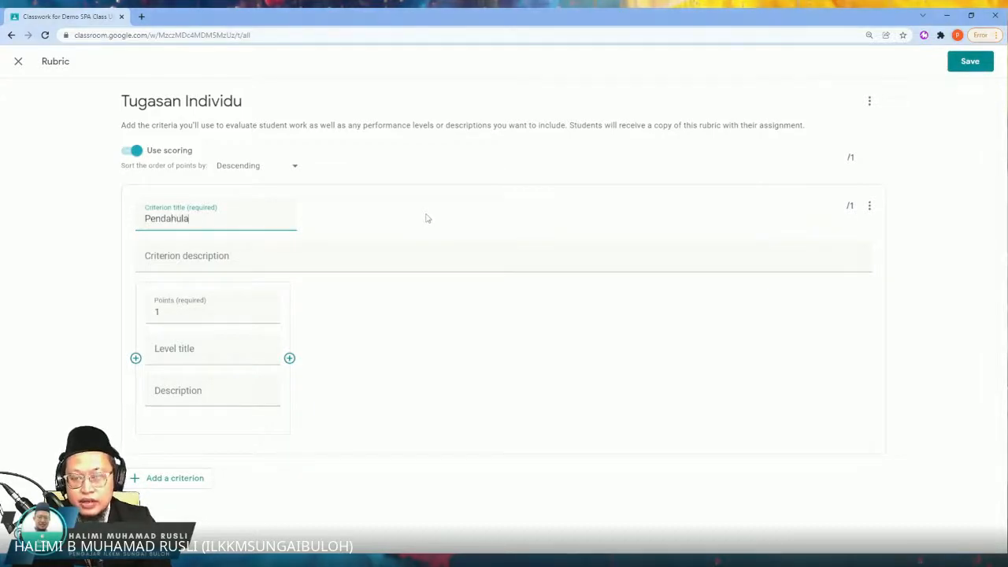
text(uan)
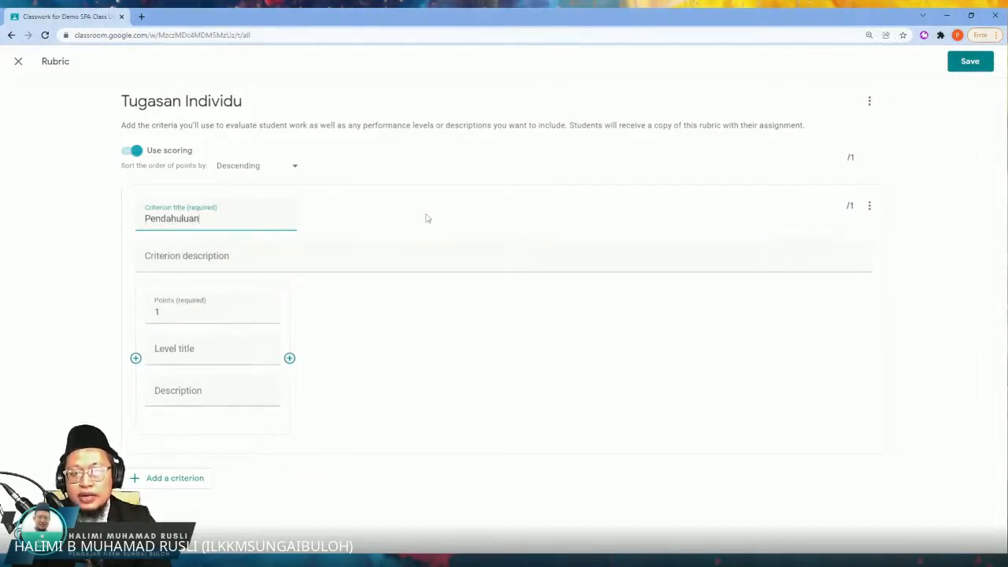
Step: Enter "Peranggan Pertama" as the description of the Pendahuluan criterion
click(348, 254)
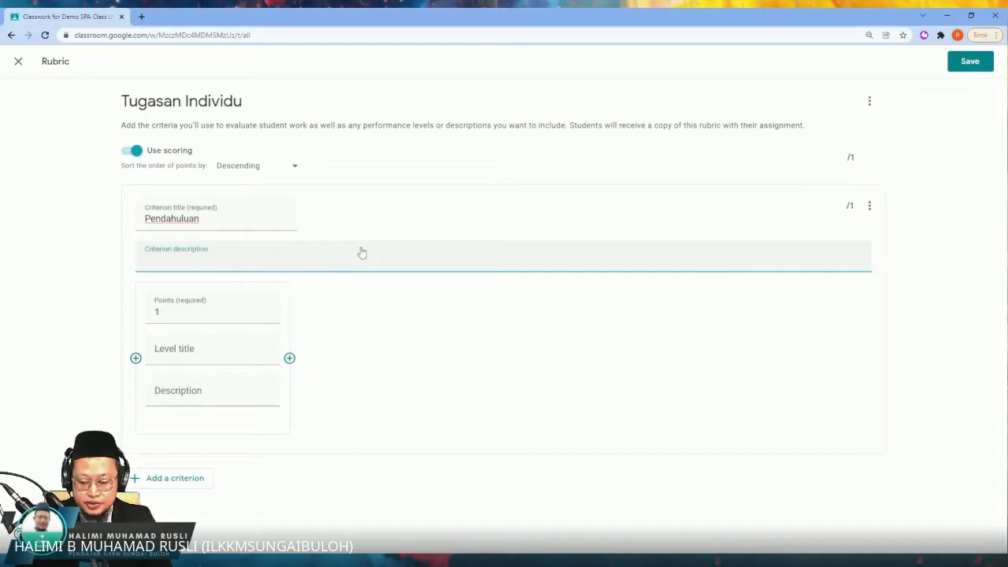
text(Pera)
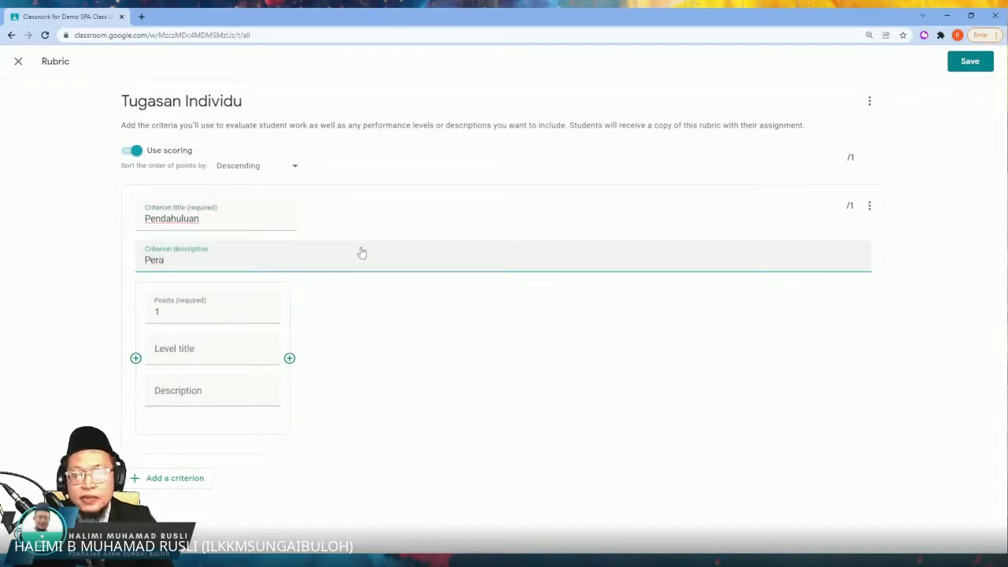
text(nggan Pertama)
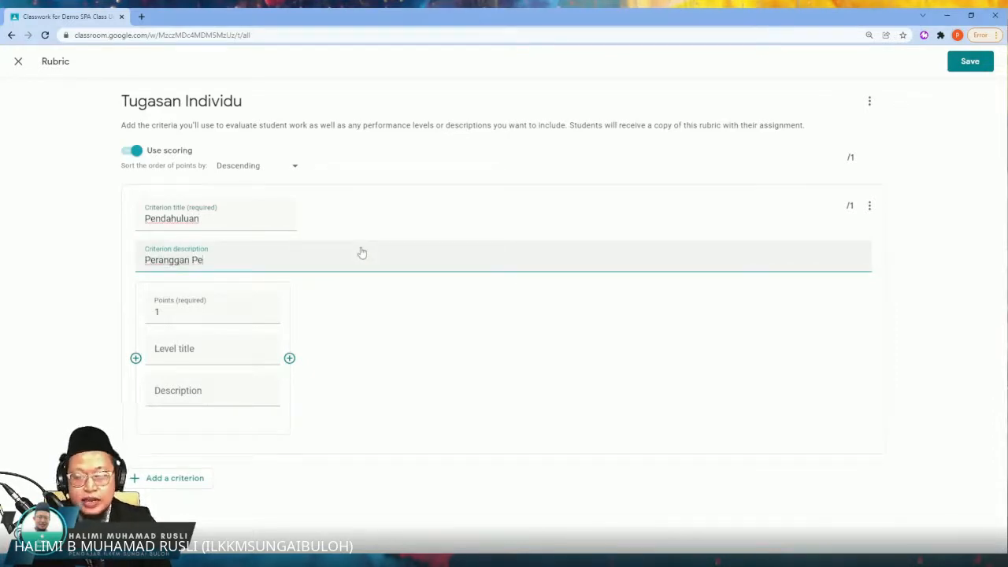
Step: Title the criterion's first level "Cemerlang" and describe it as "Berjaya menghuraikan dengan contoh"
click(231, 309)
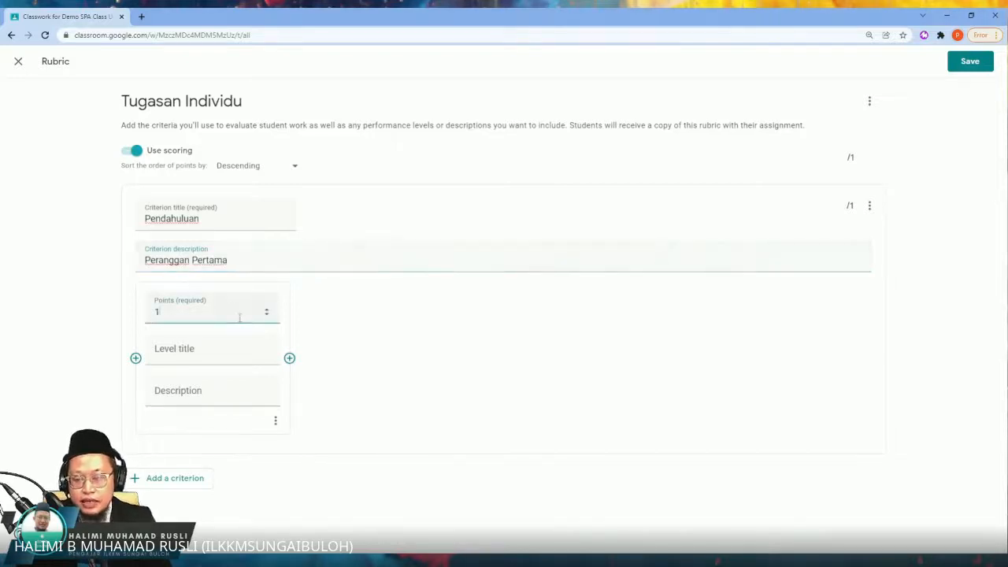
click(213, 349)
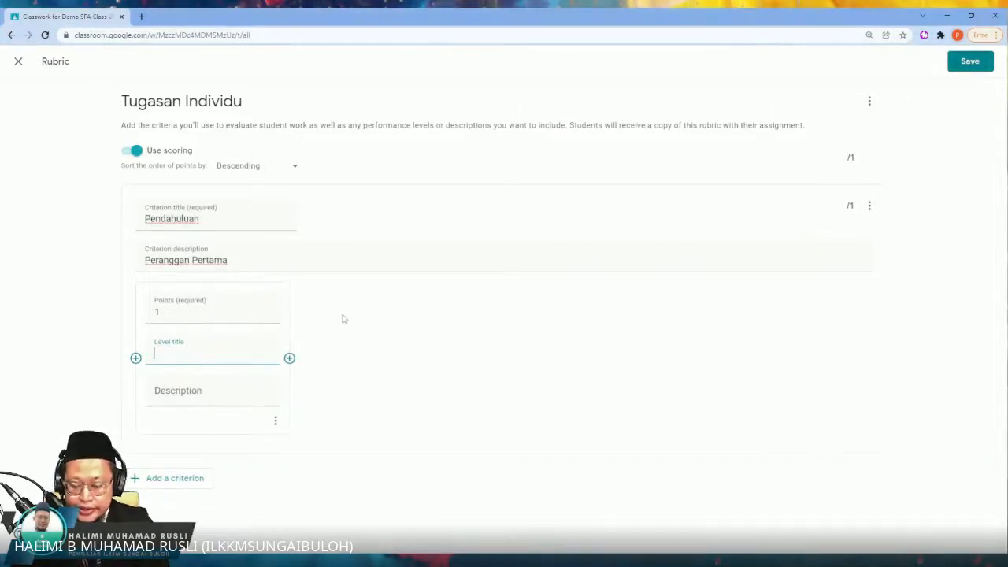
text(anga)
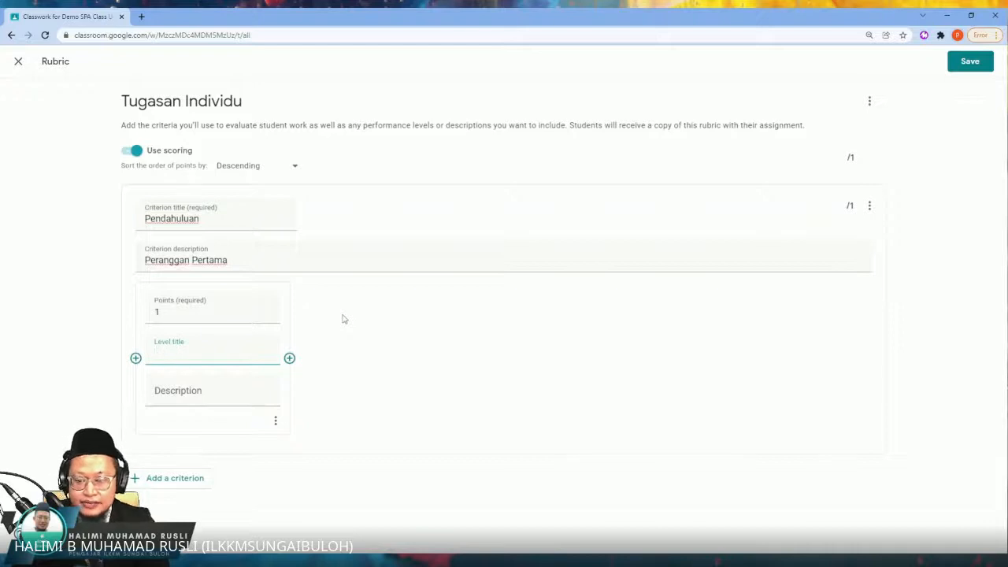
text(Cemerlang)
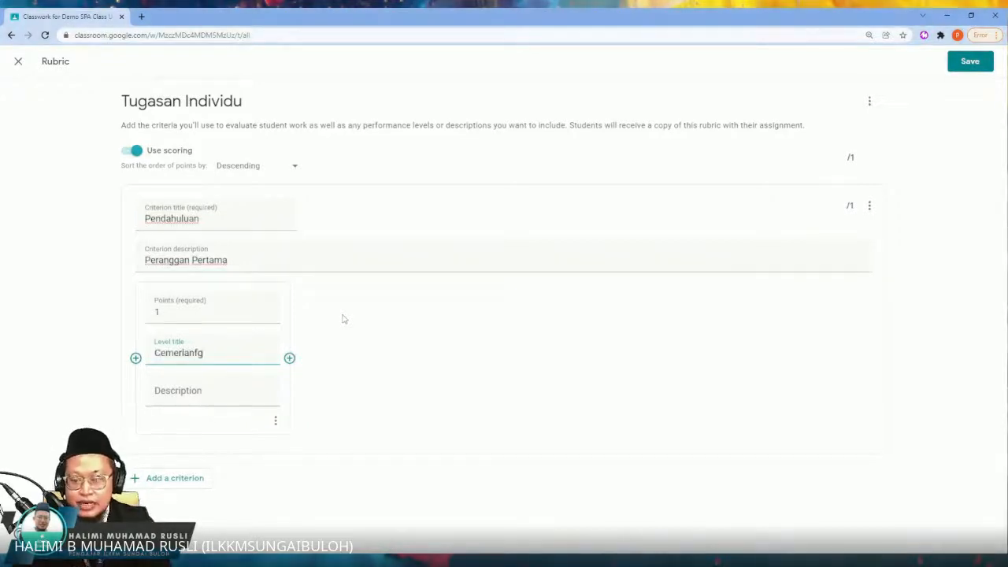
click(204, 391)
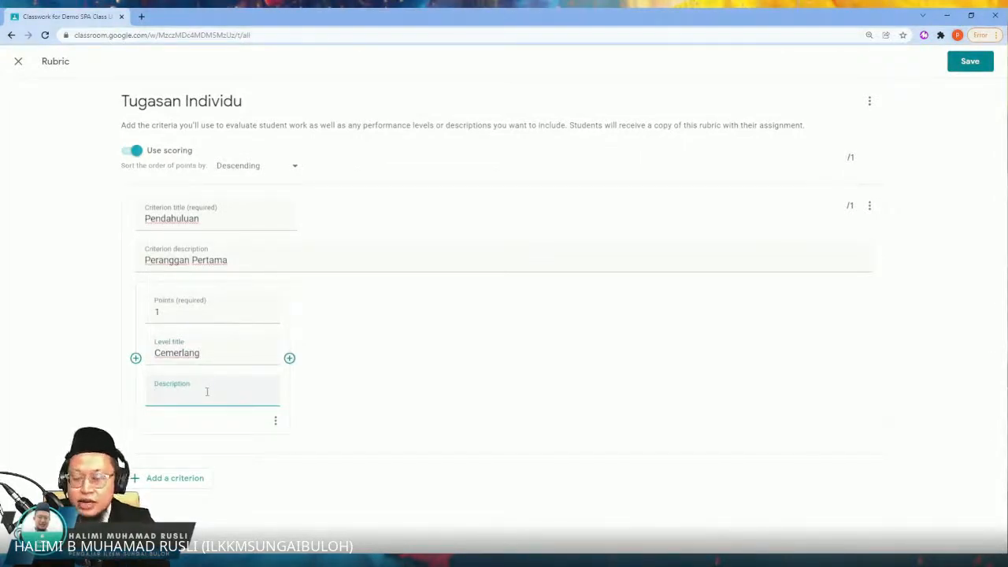
text(Berjaya m)
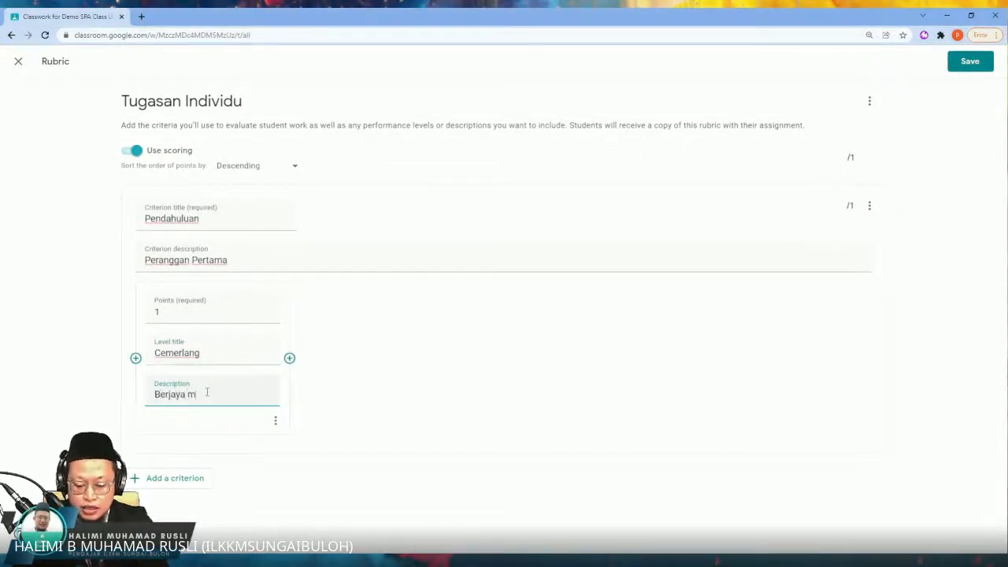
text(eneu)
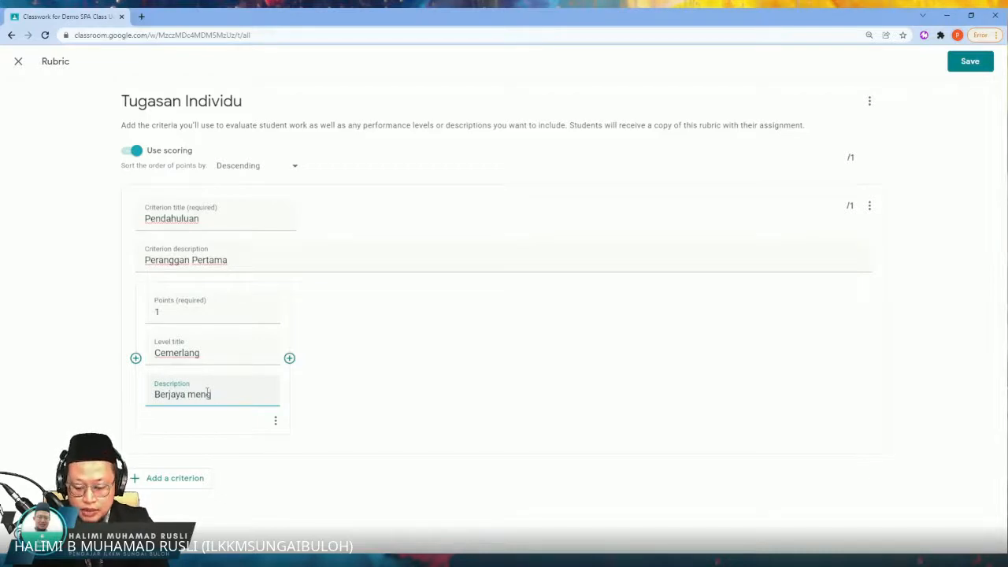
text(uraikan dengan contoh)
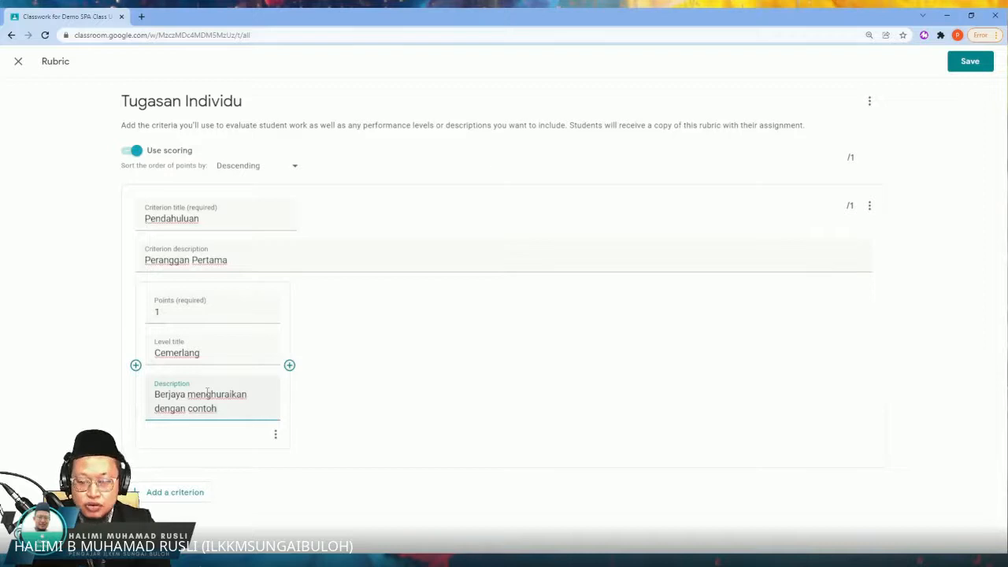
Step: Set the points of the Cemerlang level to 10
click(192, 311)
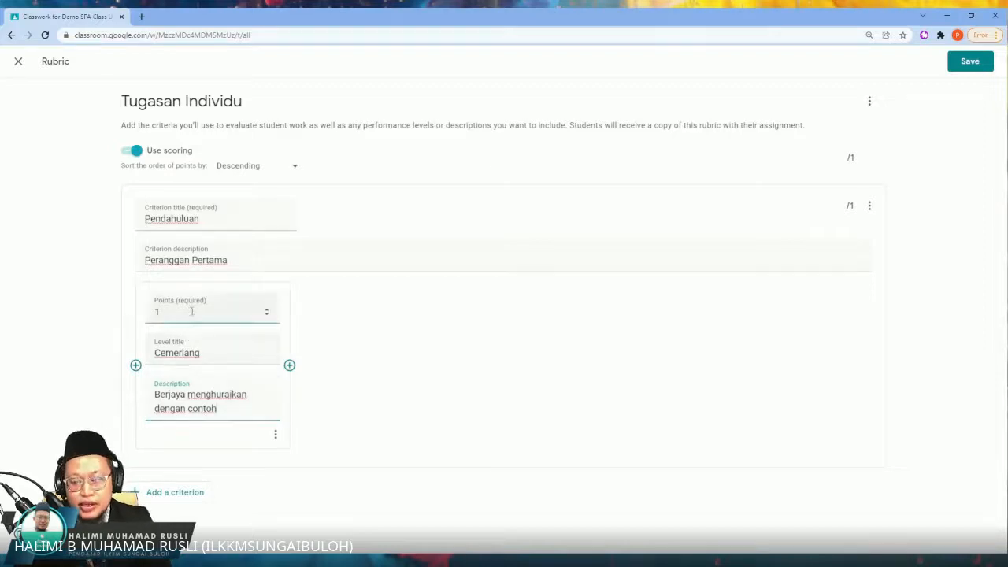
text(5)
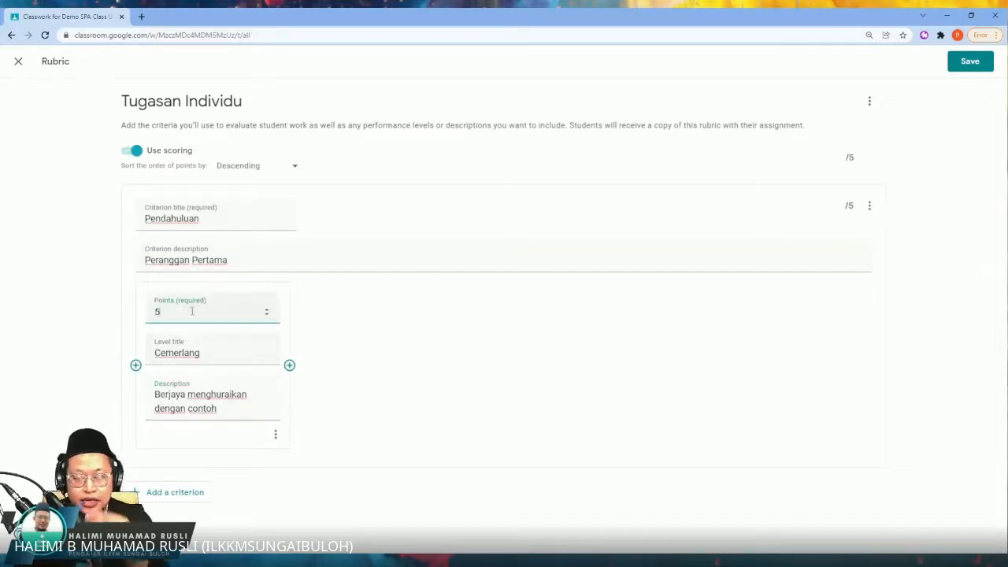
key(BackSpace)
text(10)
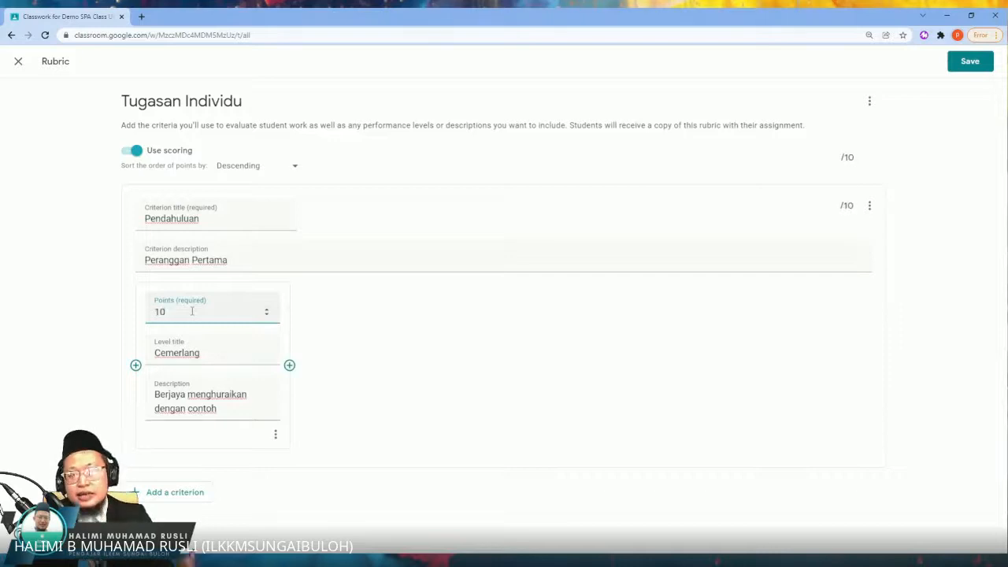
Step: Add a level before Cemerlang titled "Sederhana", with the description "Berjaya menjawab" and 5 points
click(136, 366)
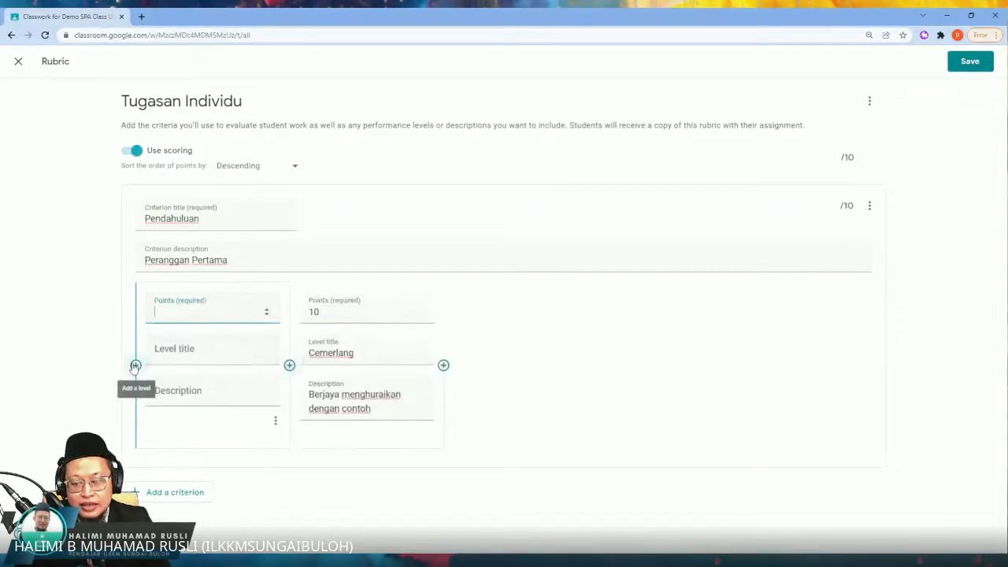
click(202, 356)
text(Seder)
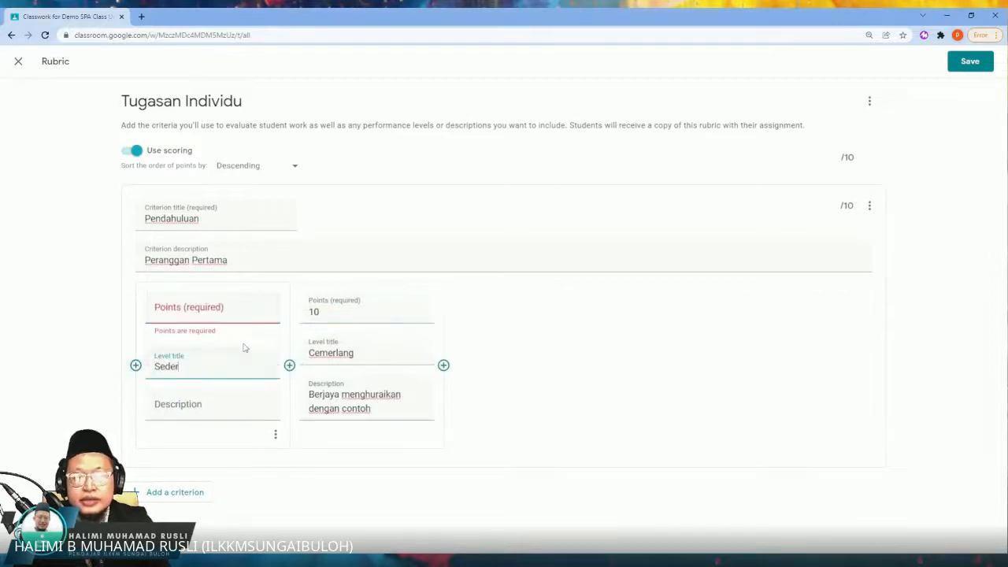
text(hana)
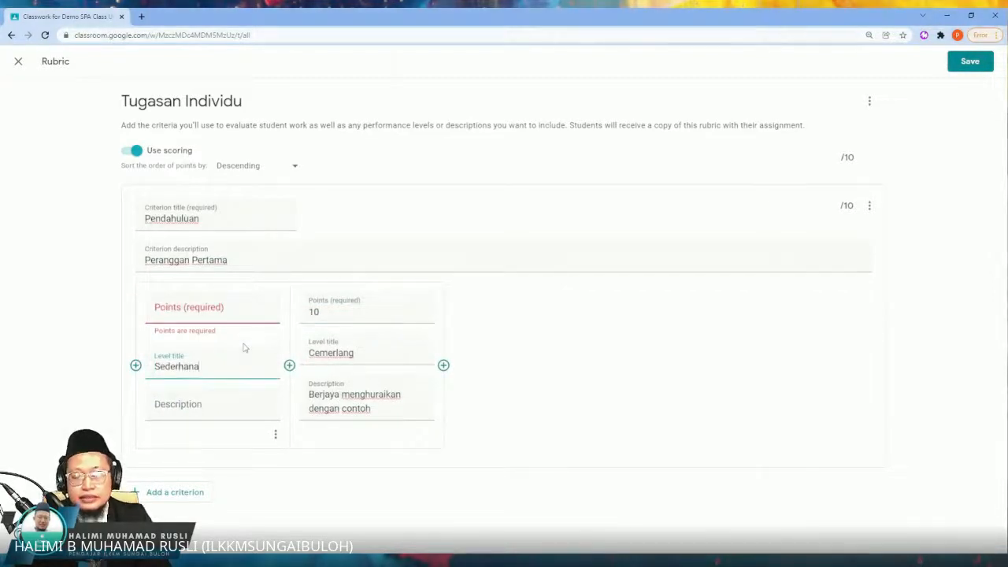
click(217, 409)
text(Berj)
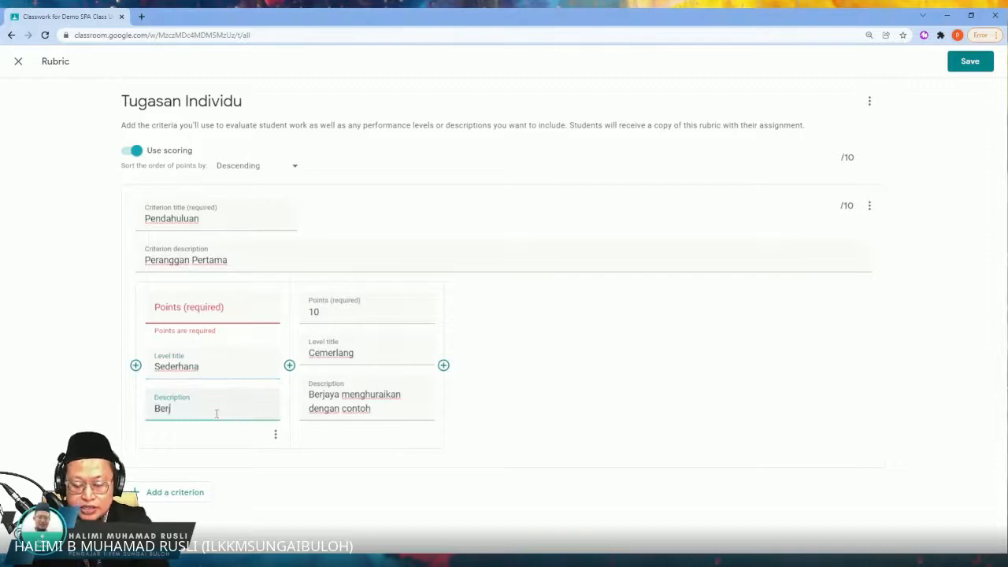
text(aya menjawab)
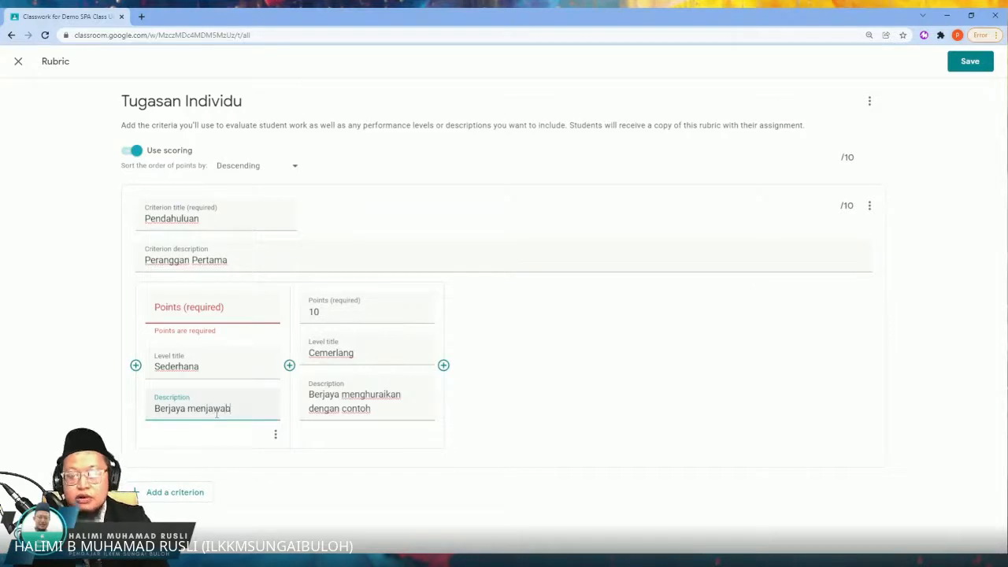
click(213, 313)
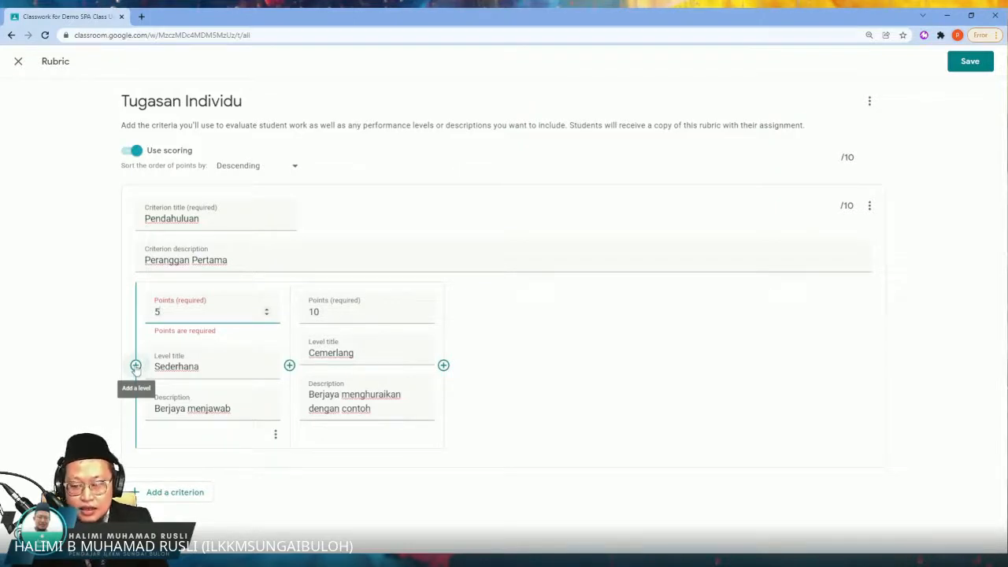
Step: Add a level before Sederhana titled "Rendah" with 0 points
click(136, 366)
click(210, 358)
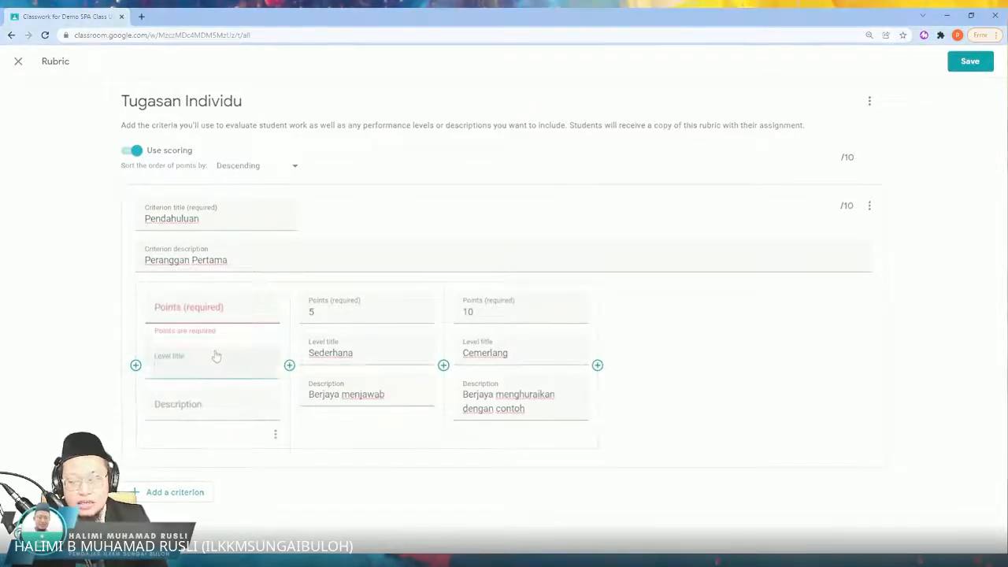
text(Ren)
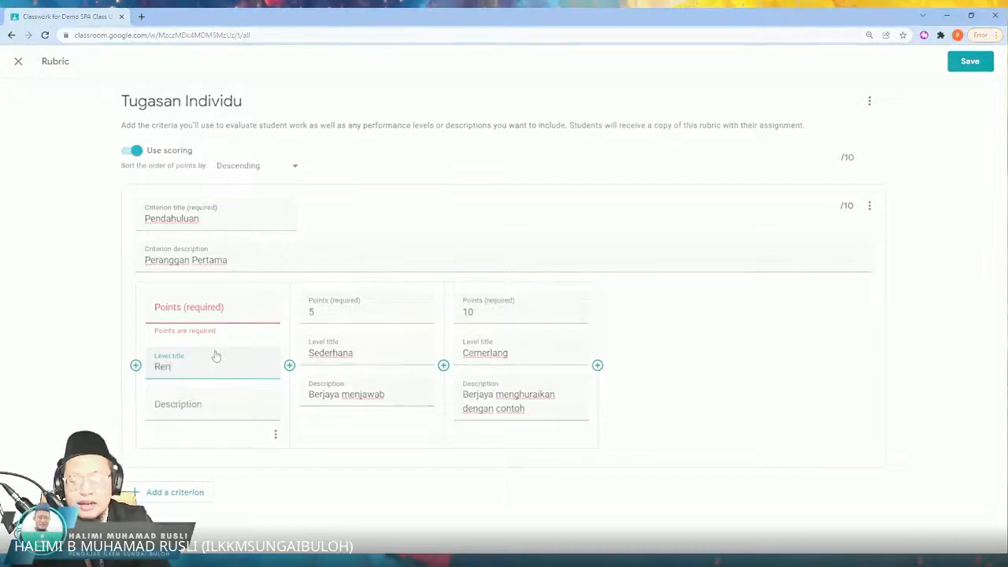
text(dah)
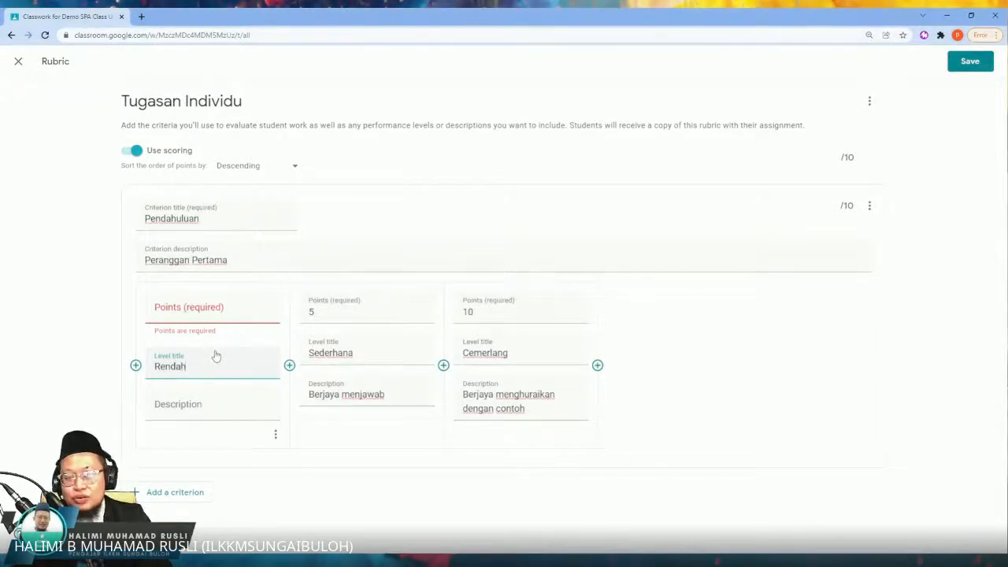
click(235, 314)
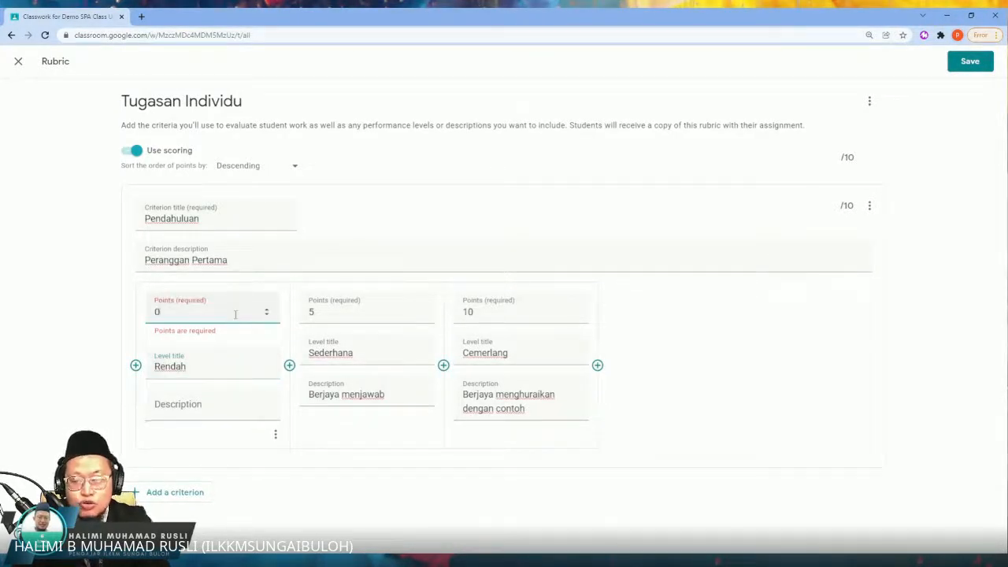
text(0)
Step: Set the Rendah level's points to 2 and describe it as "Jawapan kurang tepat"
click(213, 409)
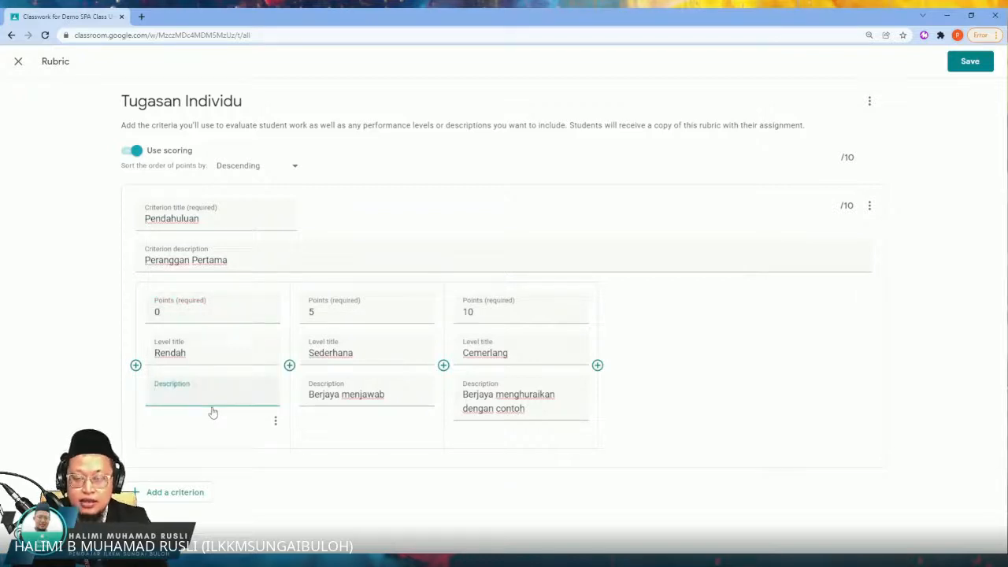
click(188, 313)
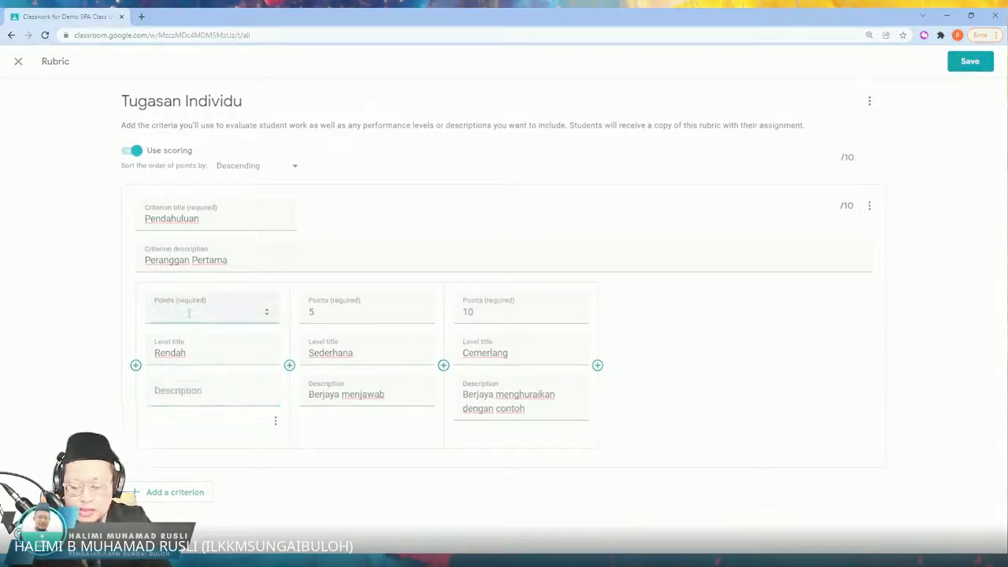
text(2)
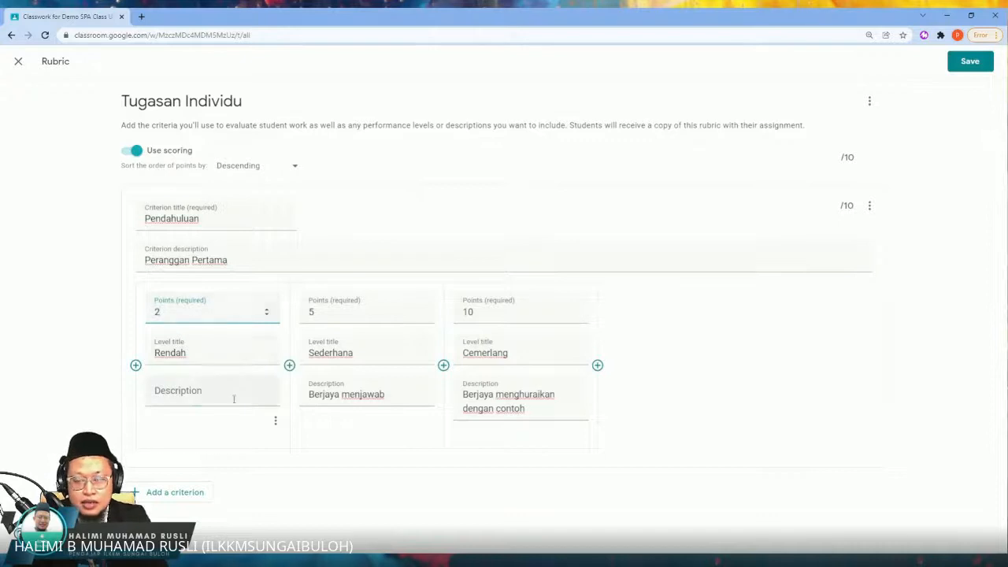
click(234, 399)
text(Jawapan)
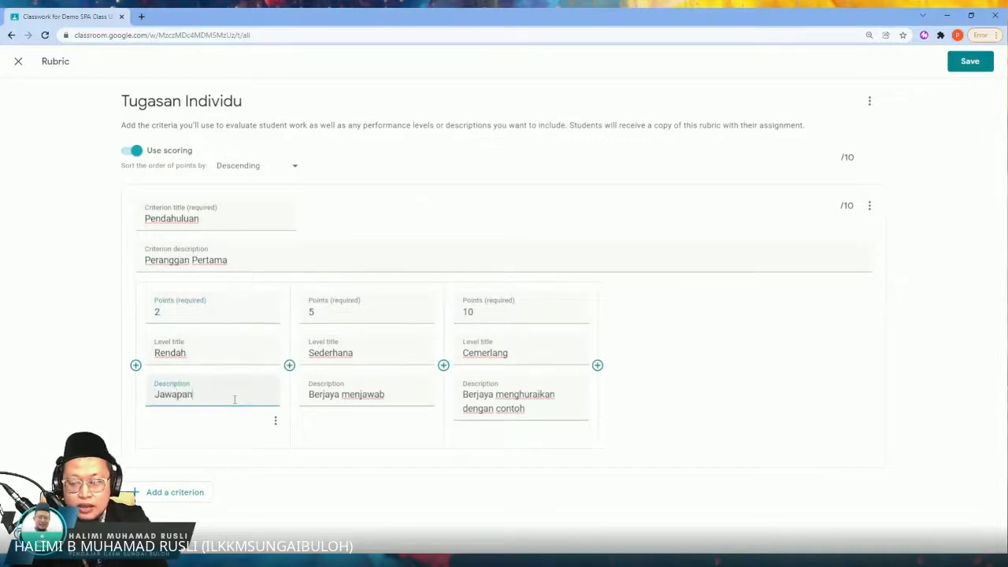
text( kurang tepat)
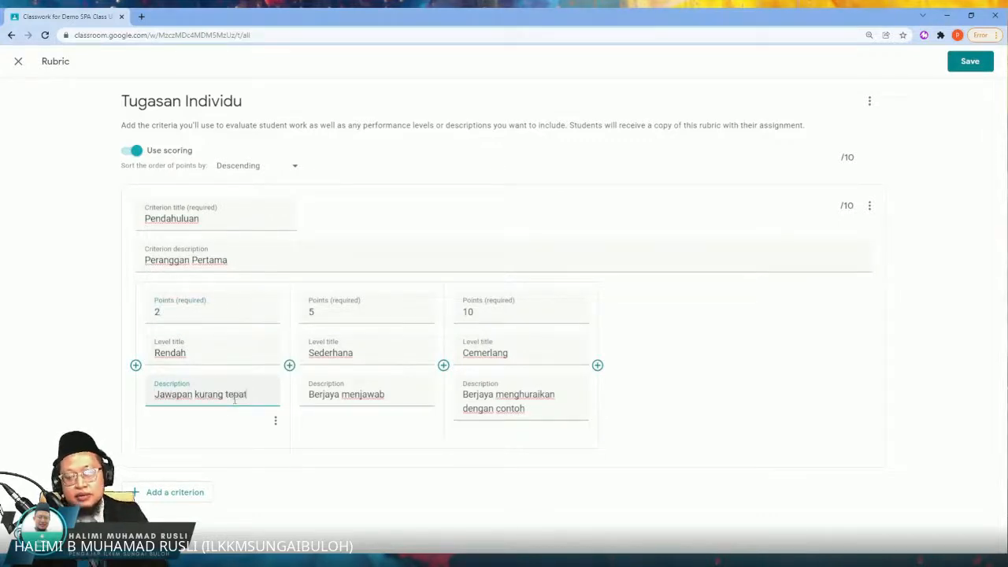
Step: Add a level before Rendah titled "Tidak jawab", with 0 points and the description "tiada jawapan"
click(135, 365)
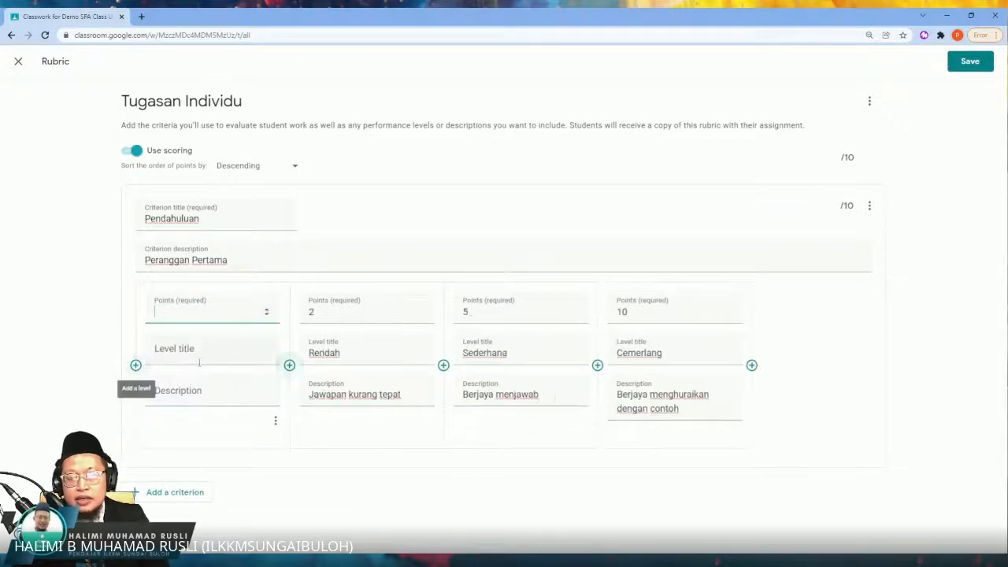
click(206, 361)
text(Tidak )
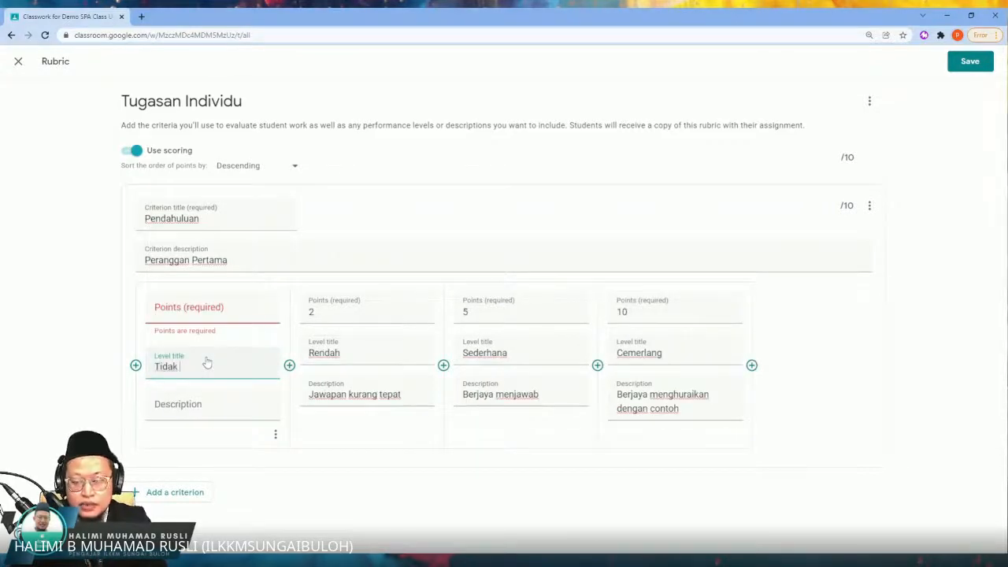
text(jw)
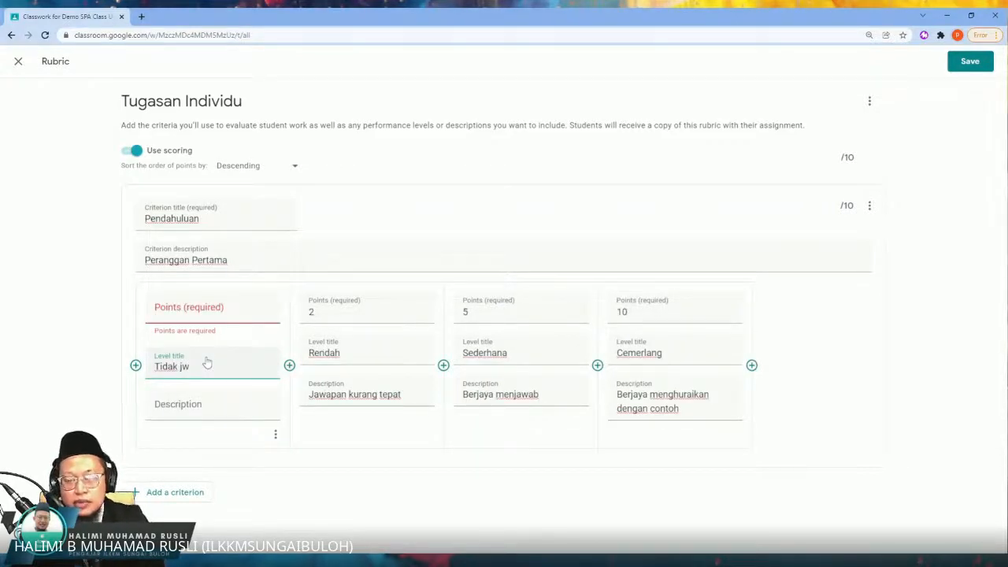
text(a)
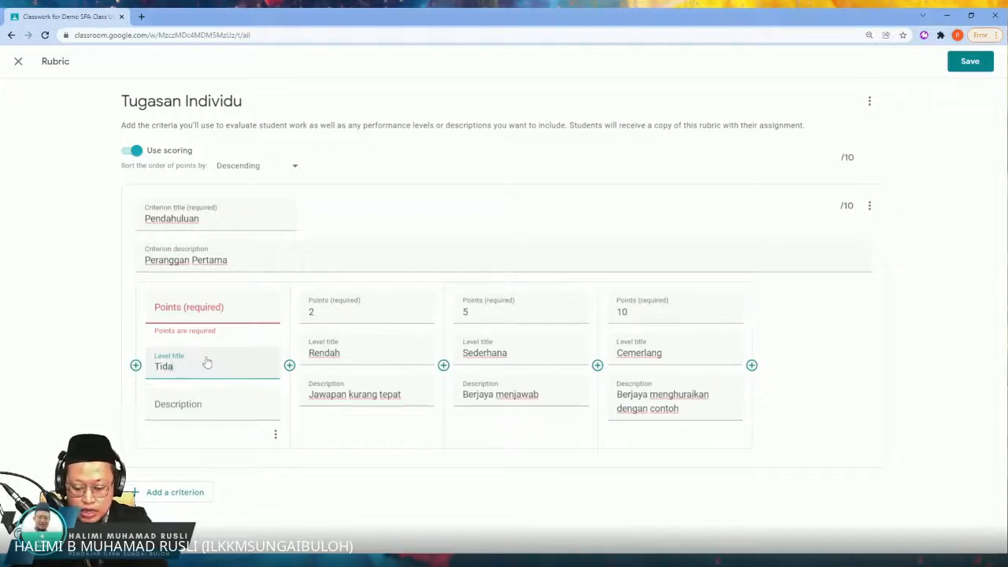
text(awwab)
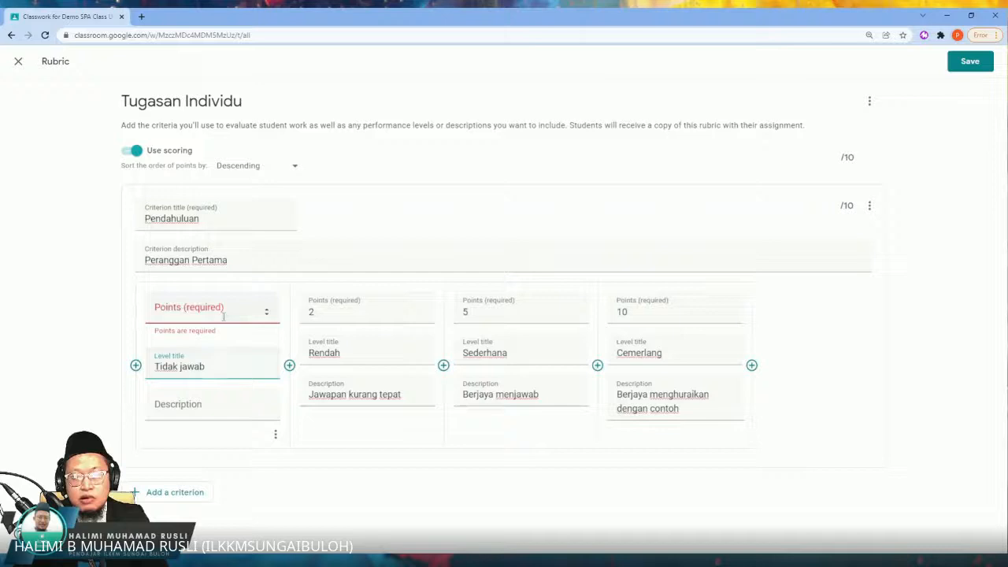
click(222, 312)
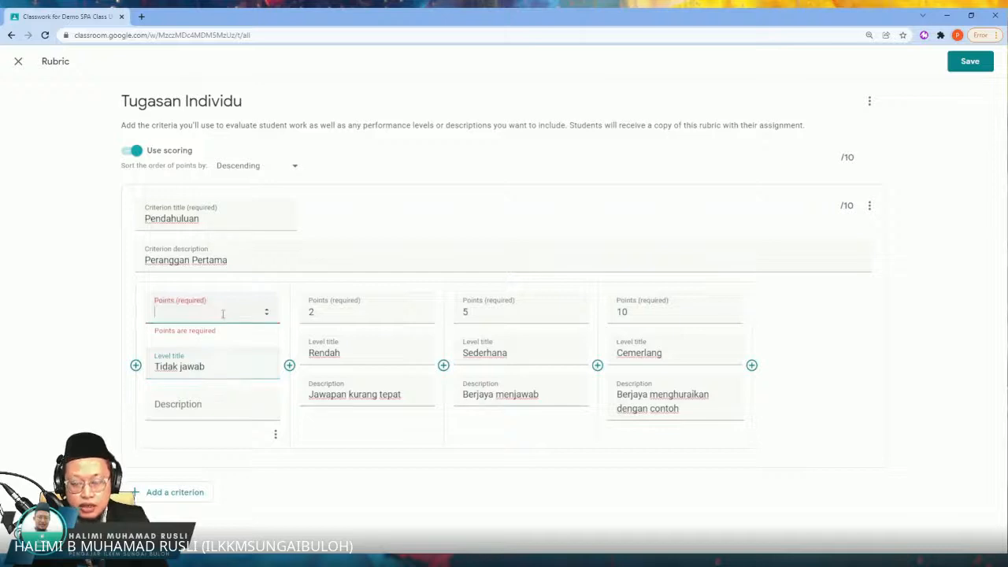
click(229, 418)
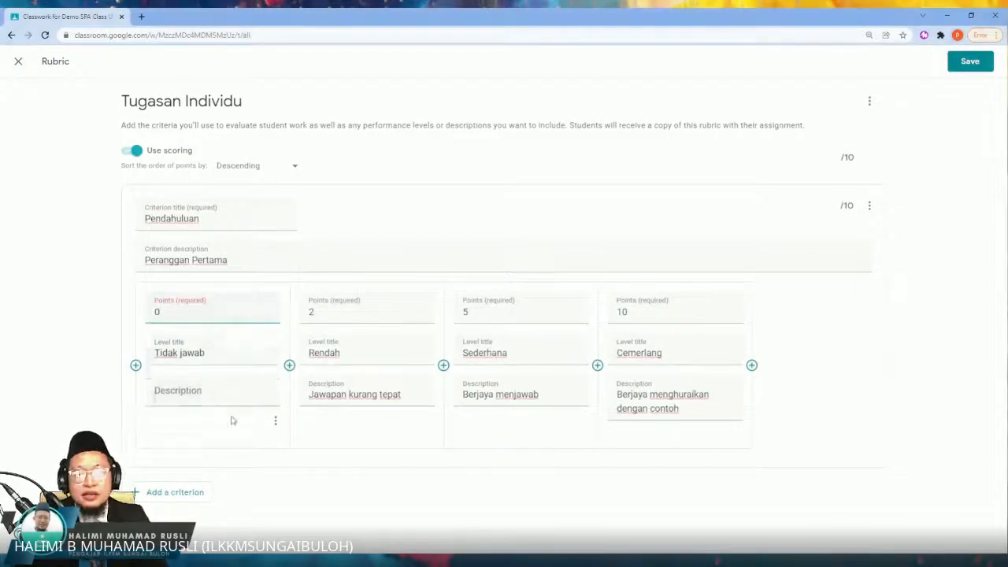
text(tiada jawapan)
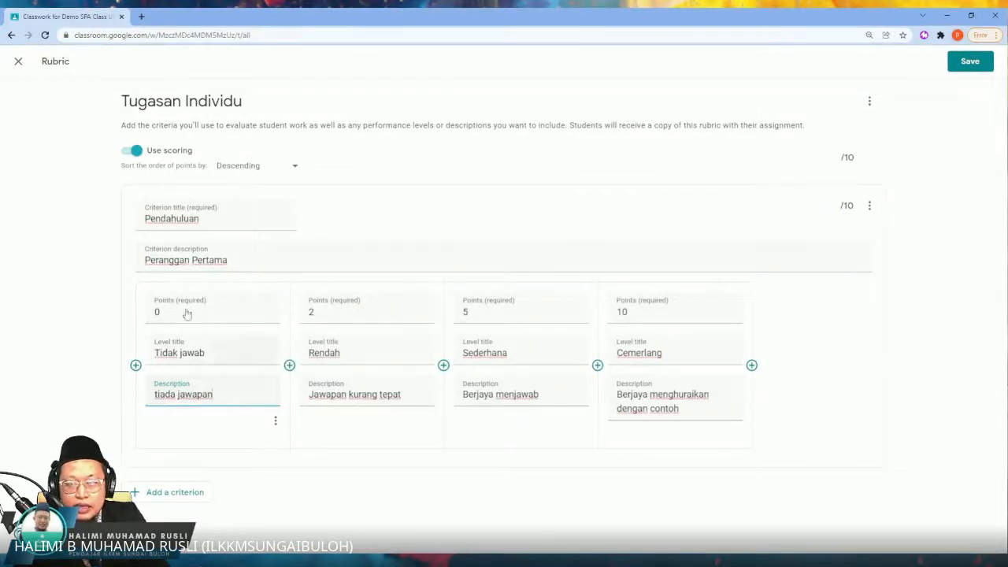
Step: Add a second criterion titled "Isi pertama", described as "Perenggan 1", and give its first level 12 points
click(186, 494)
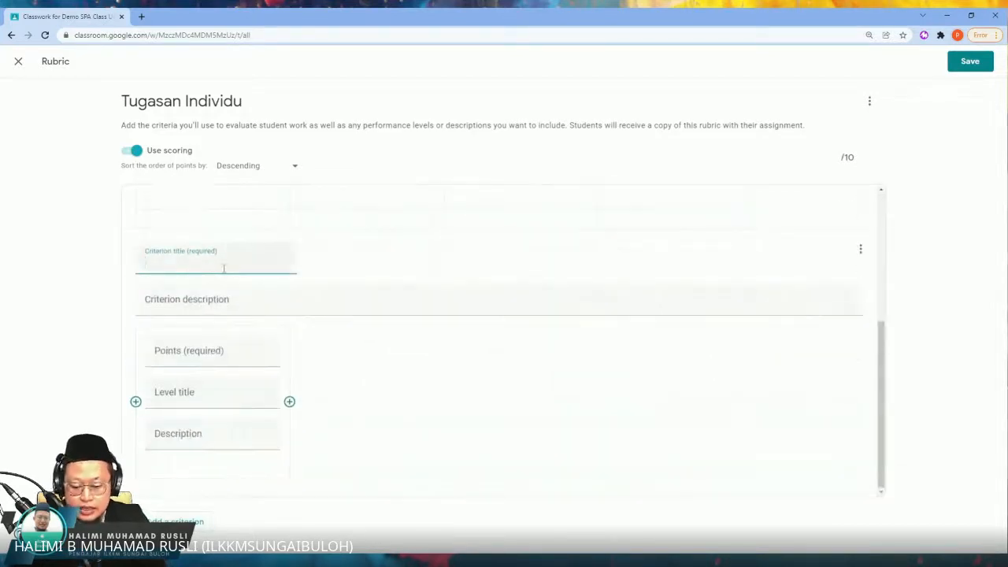
text(Isi pertama)
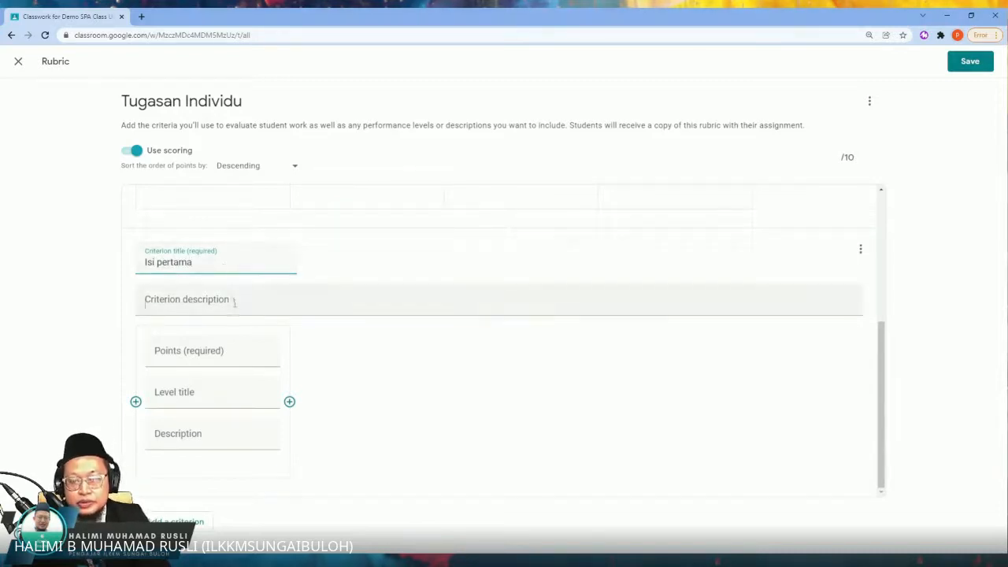
click(236, 302)
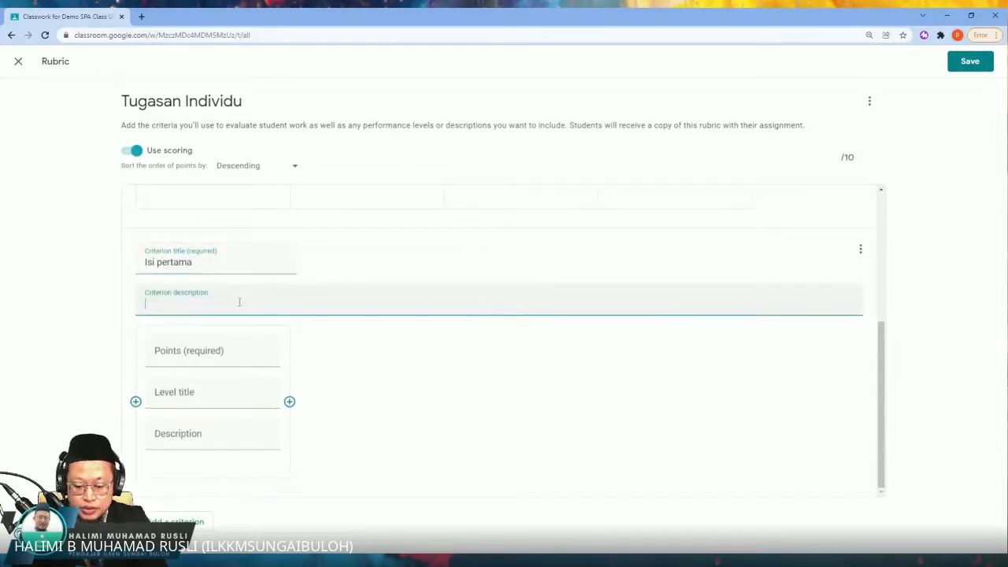
text(Pera)
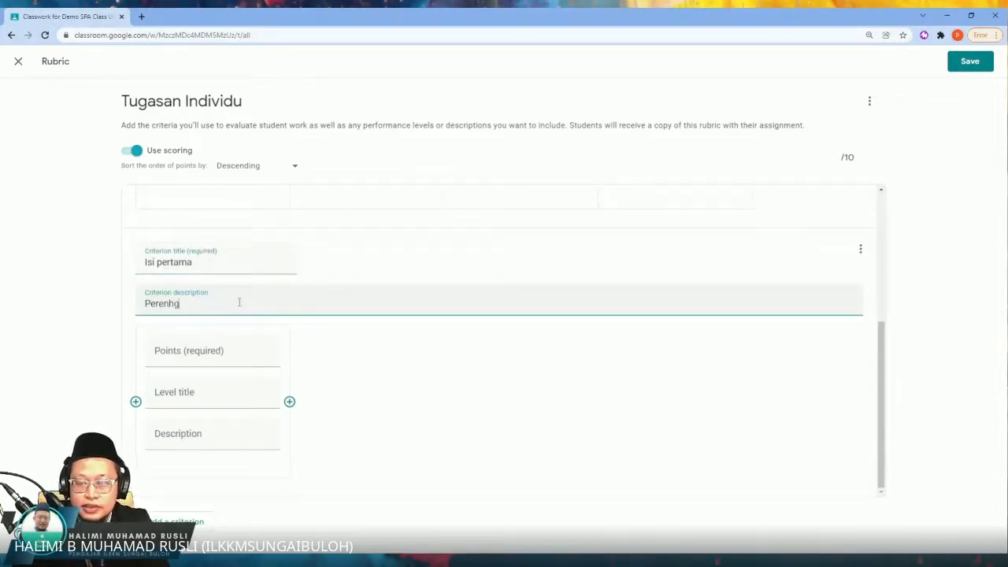
text(ngag)
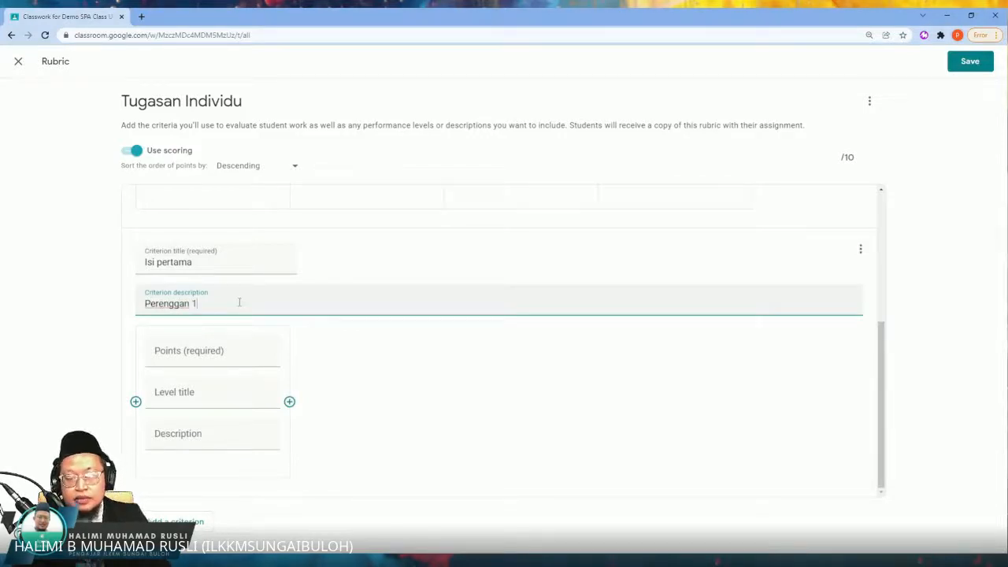
click(255, 352)
text(12)
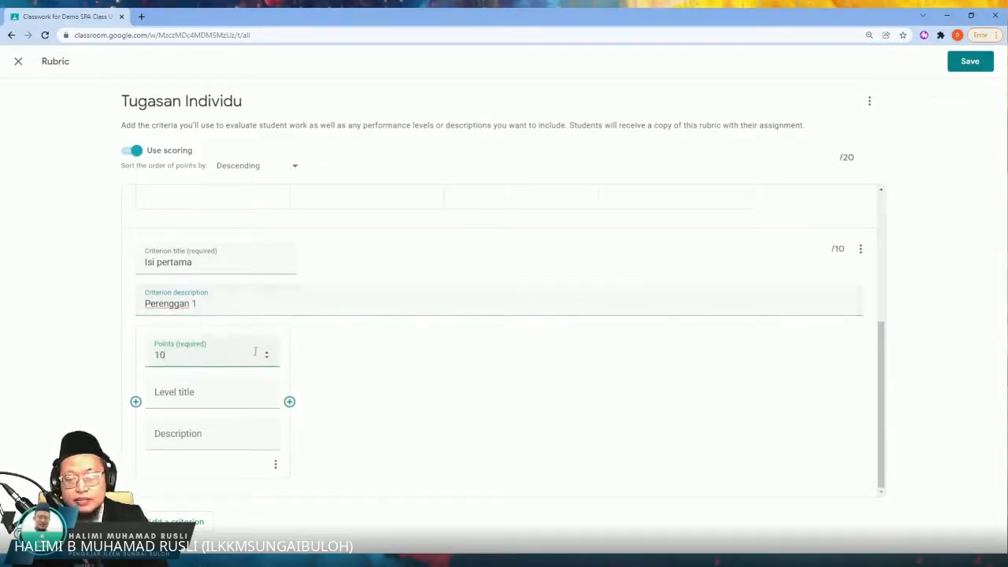
Step: Change the rubric's point sort order to Ascending
scroll(664, 245, up, 3)
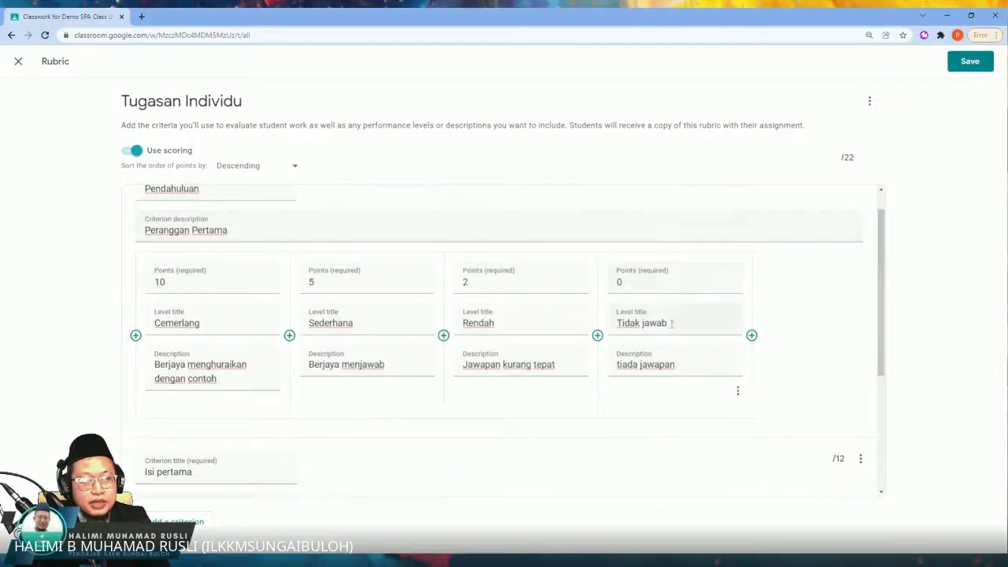
drag(668, 323, 635, 323)
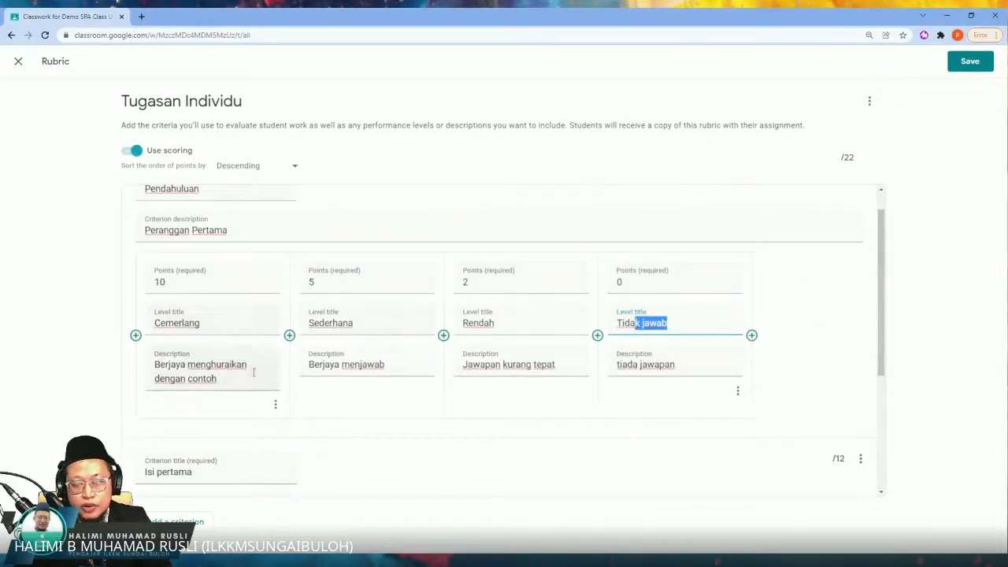
scroll(254, 255, up, 1)
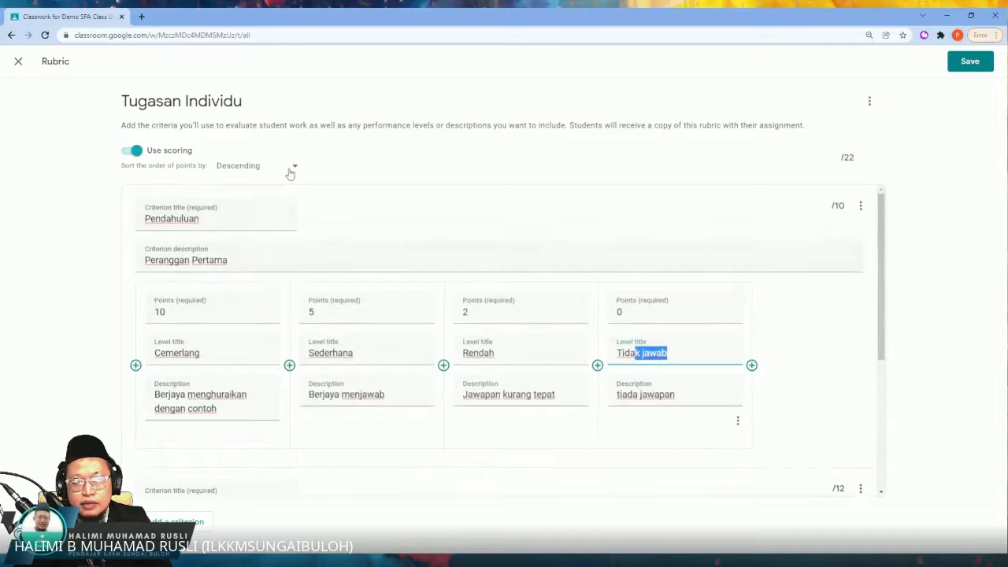
click(289, 169)
click(277, 147)
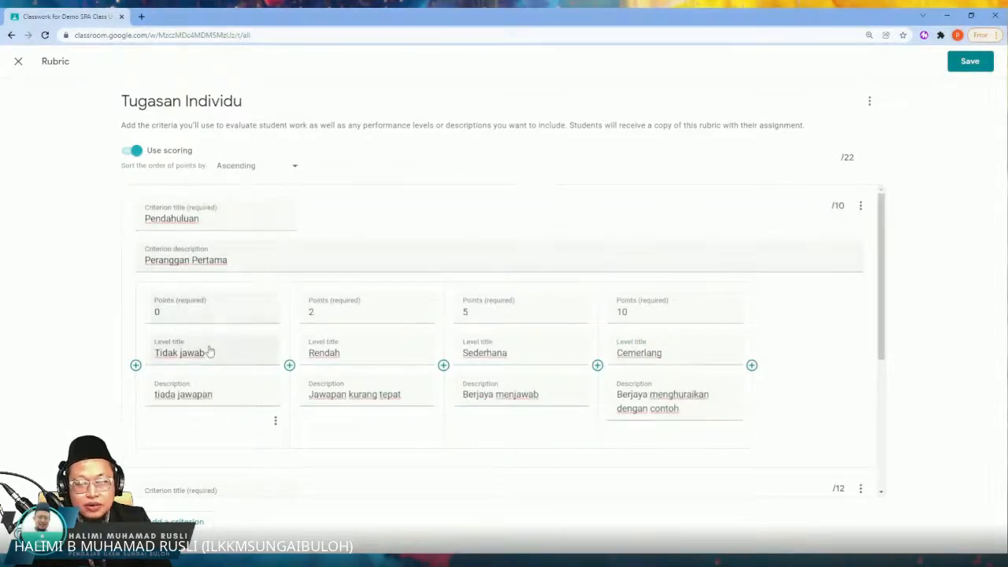
Step: Set the points of the Isi pertama criterion's level to 10
scroll(260, 388, down, 1)
scroll(261, 388, down, 1)
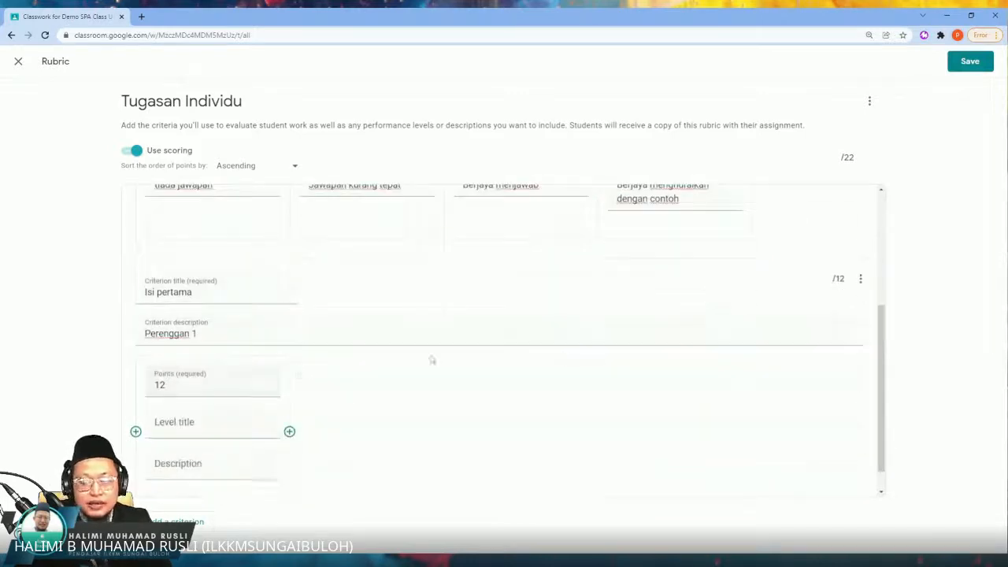
scroll(432, 360, up, 1)
scroll(252, 478, down, 1)
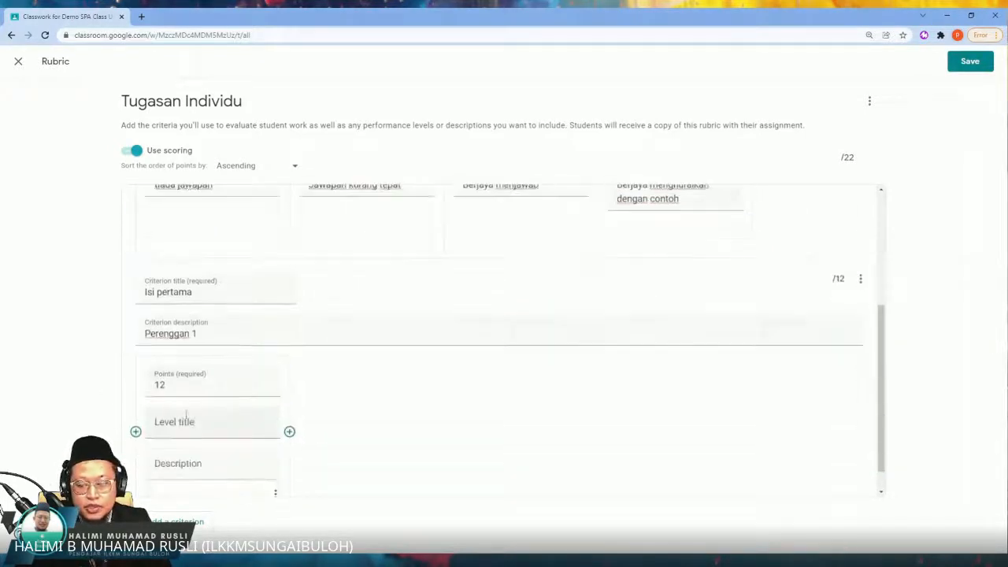
click(176, 384)
key(BackSpace)
text(0)
Step: Copy the level title "Cemerlang" from the Pendahuluan criterion into the title of Isi pertama's 10-point level
scroll(375, 357, up, 1)
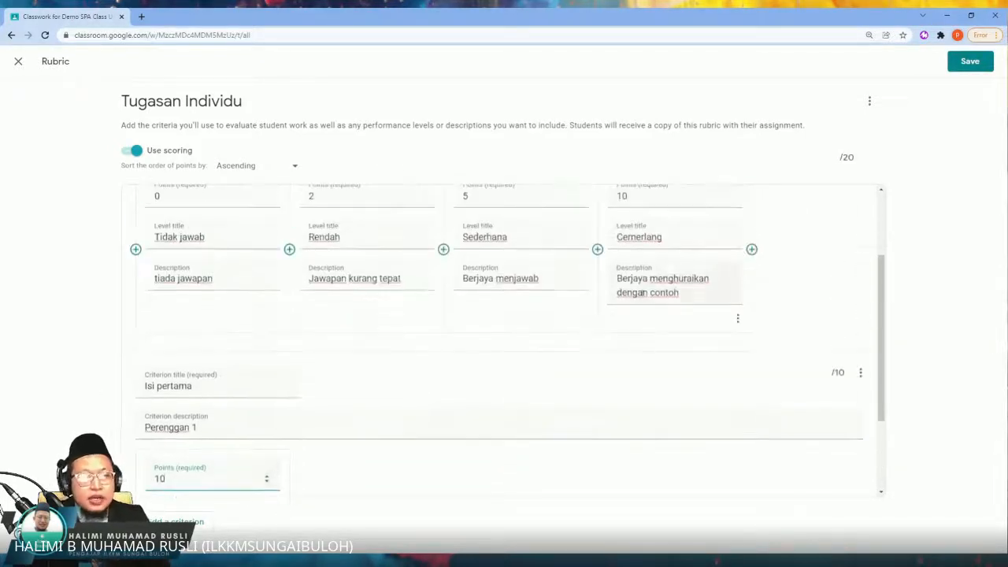
drag(681, 236, 607, 239)
key(ctrl+c)
scroll(522, 304, down, 2)
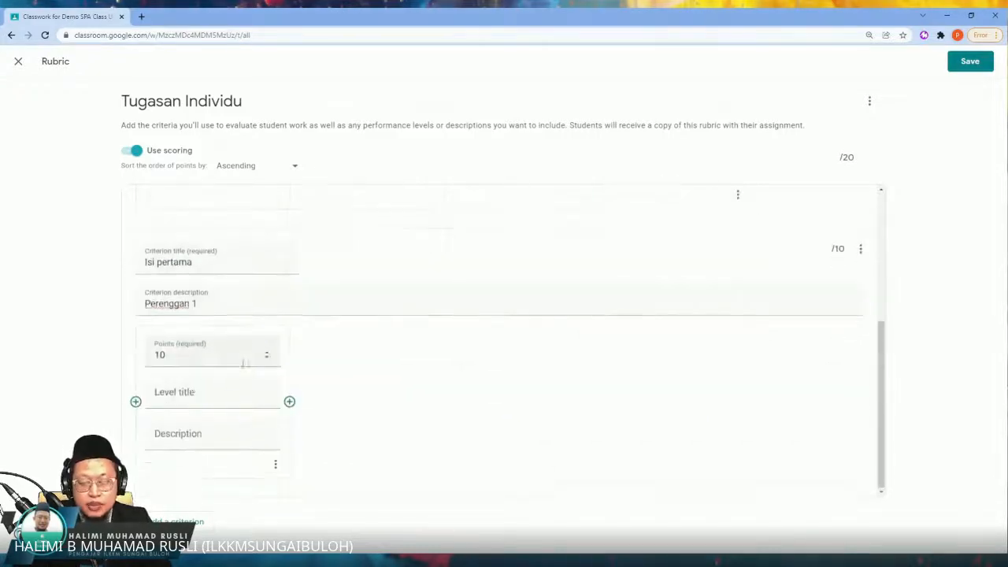
click(200, 398)
key(ctrl+v)
Step: Copy the description "Berjaya menghuraikan dengan contoh" from Pendahuluan's Cemerlang level into Isi pertama's Cemerlang level
scroll(534, 374, up, 2)
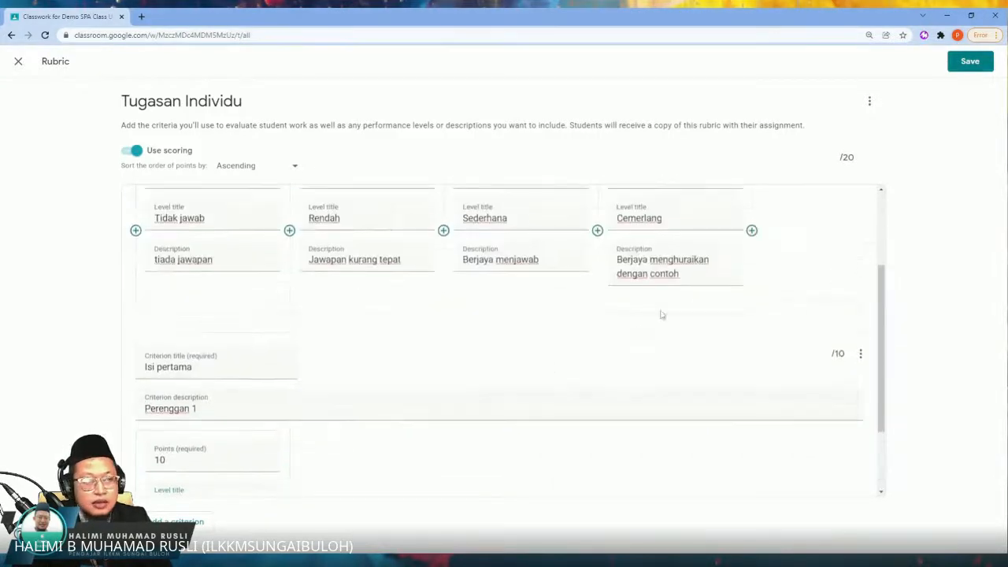
drag(682, 276, 567, 302)
key(ctrl+c)
scroll(567, 301, down, 2)
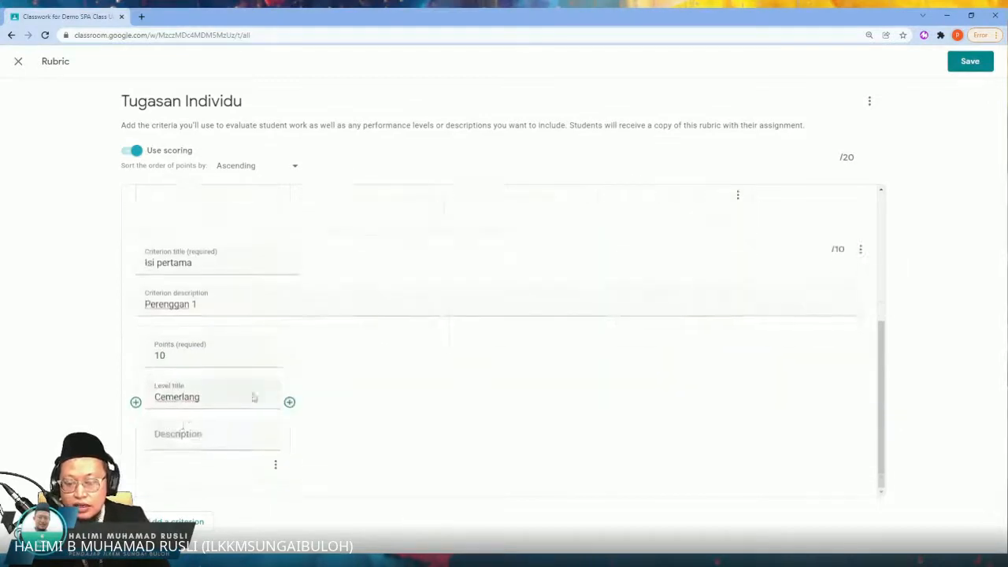
click(200, 441)
key(ctrl+v)
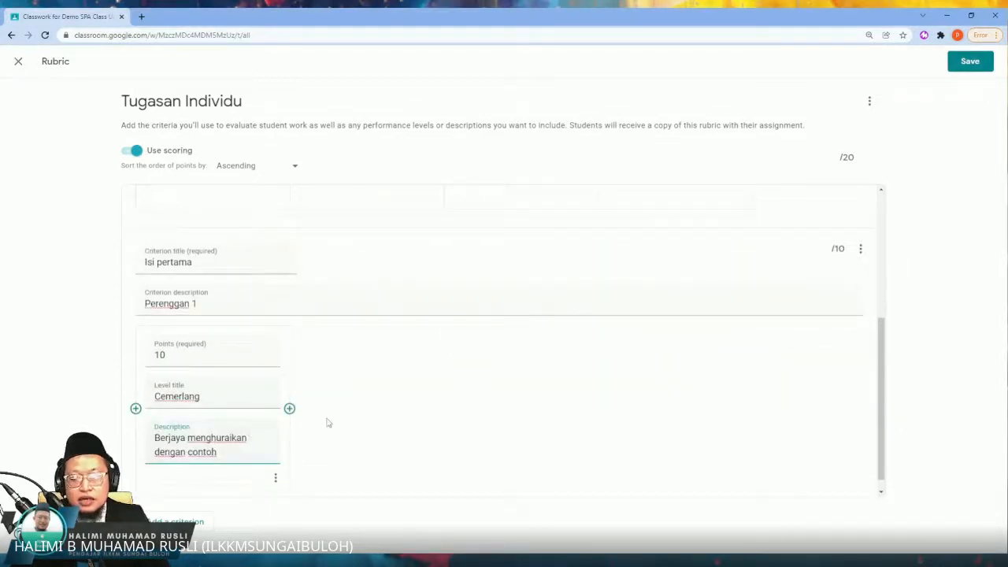
Step: Add a level before Cemerlang in the Isi pertama criterion and give it 5 points, copied from Pendahuluan
click(135, 408)
scroll(549, 348, up, 3)
drag(515, 233, 446, 263)
scroll(167, 446, down, 2)
scroll(167, 418, down, 1)
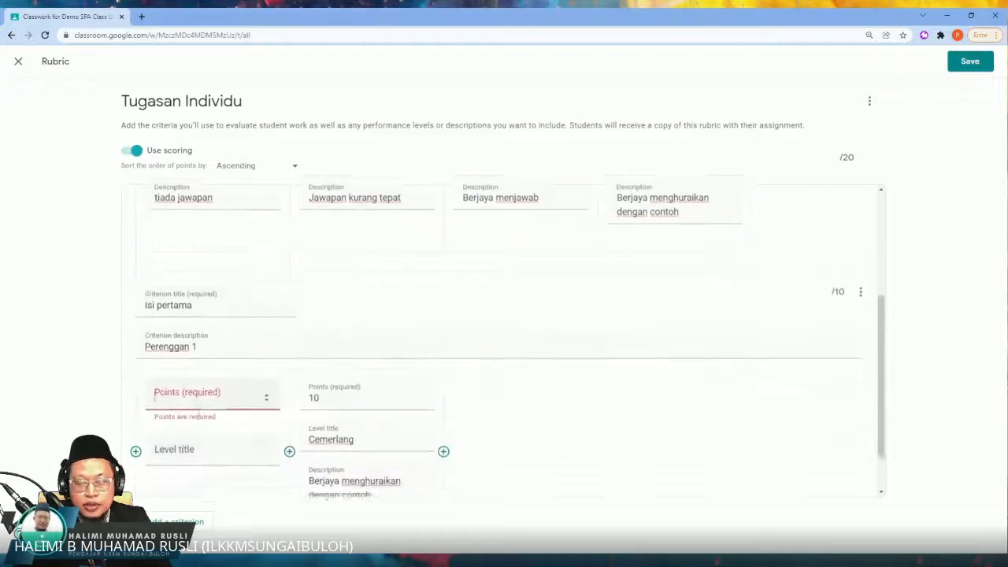
click(188, 390)
key(ctrl+v)
Step: Copy the level title "Sederhana" from the Pendahuluan criterion into Isi pertama's 5-point level
scroll(434, 324, up, 3)
drag(523, 278, 462, 276)
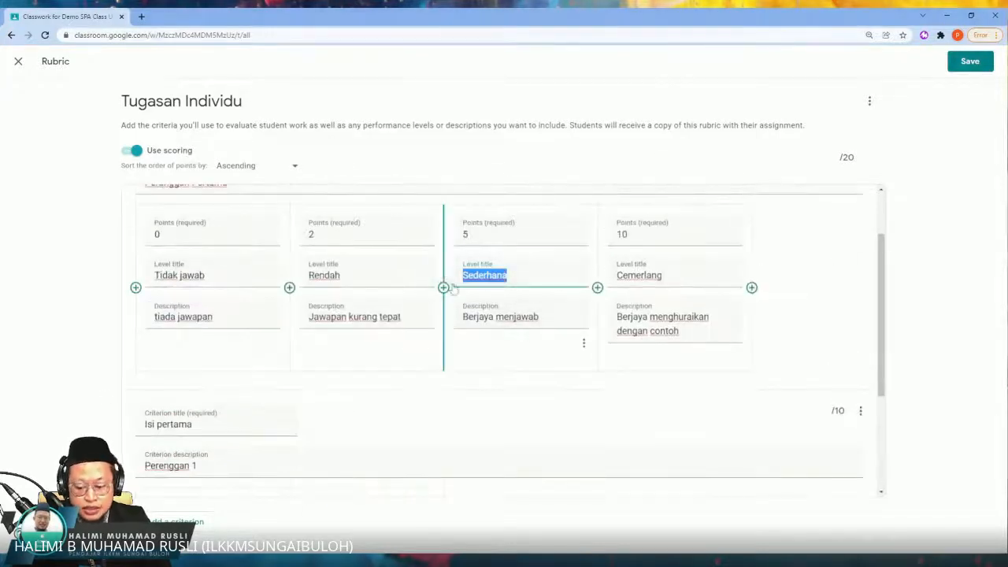
scroll(286, 398, down, 2)
click(205, 386)
key(ctrl+v)
Step: Copy the description "Berjaya menjawab" from Pendahuluan's Sederhana level into Isi pertama's Sederhana level
scroll(539, 335, up, 3)
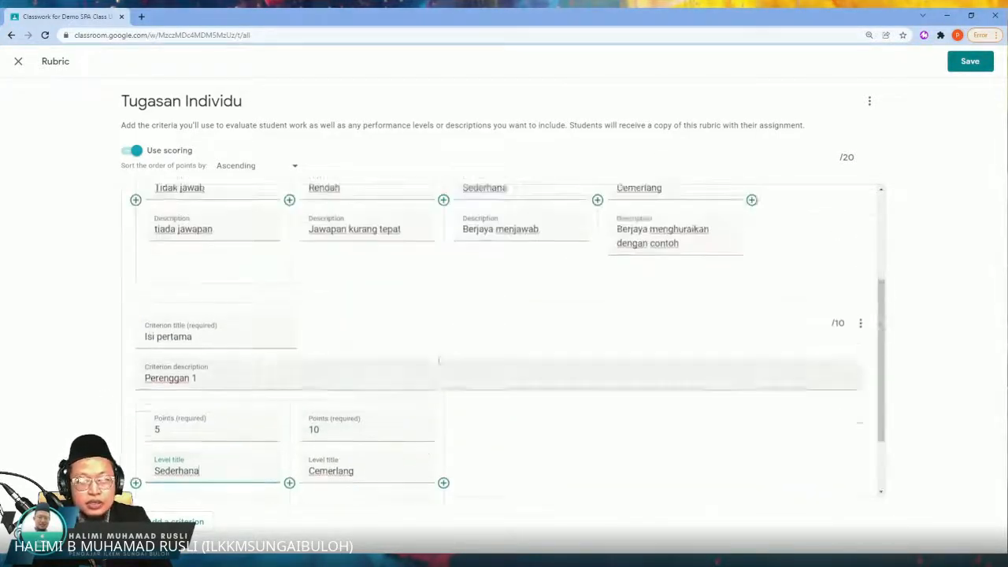
drag(559, 356, 453, 355)
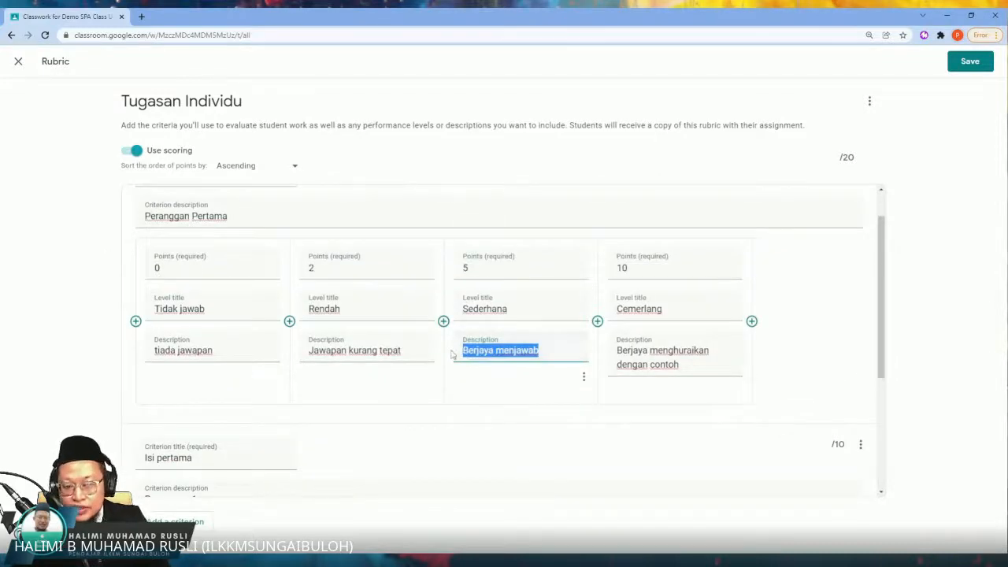
key(ctrl+c)
scroll(453, 354, down, 3)
click(146, 421)
key(ctrl+v)
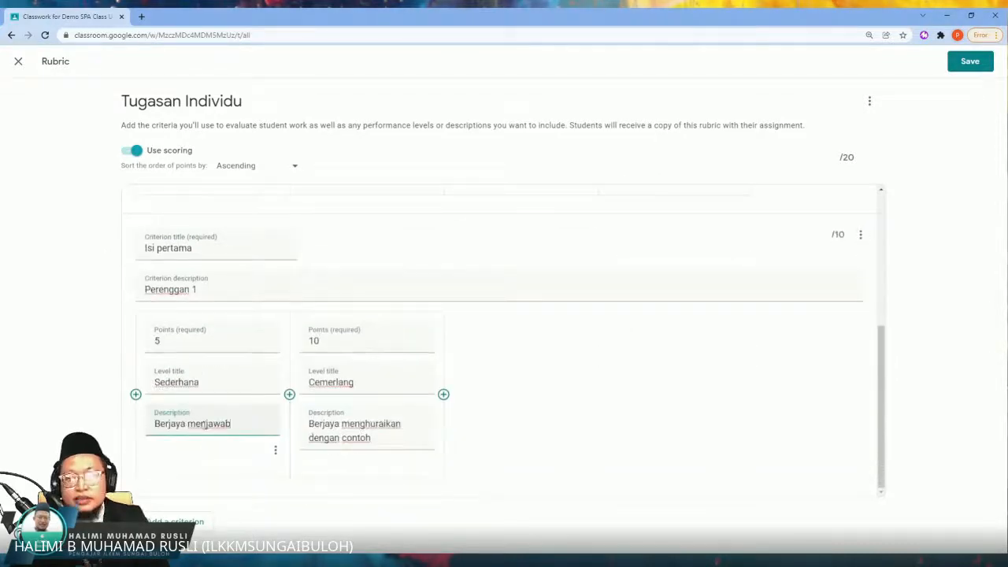
Step: Add a level before Sederhana in the Isi pertama criterion and set its points to 2
click(135, 394)
scroll(338, 216, up, 2)
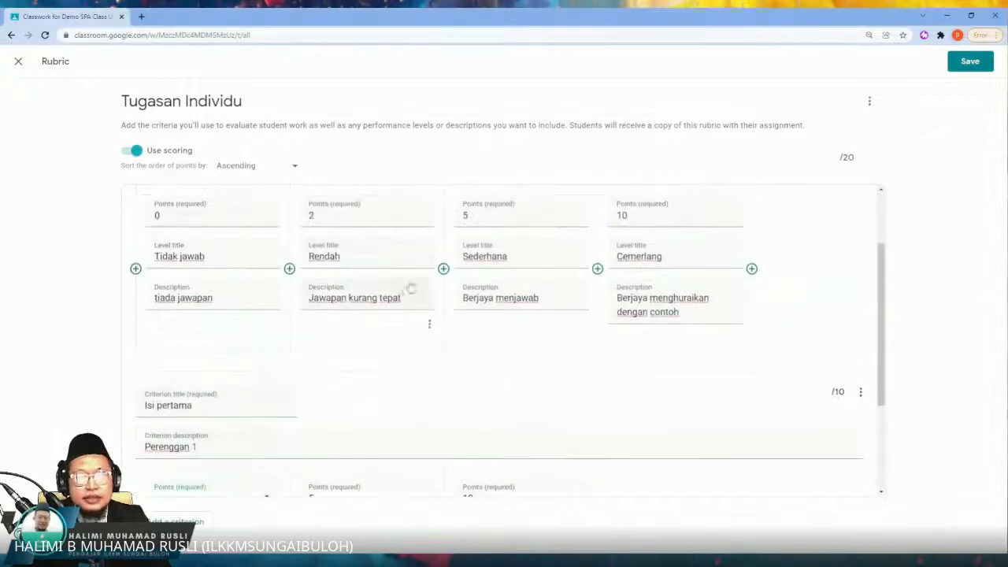
click(338, 216)
scroll(211, 417, down, 2)
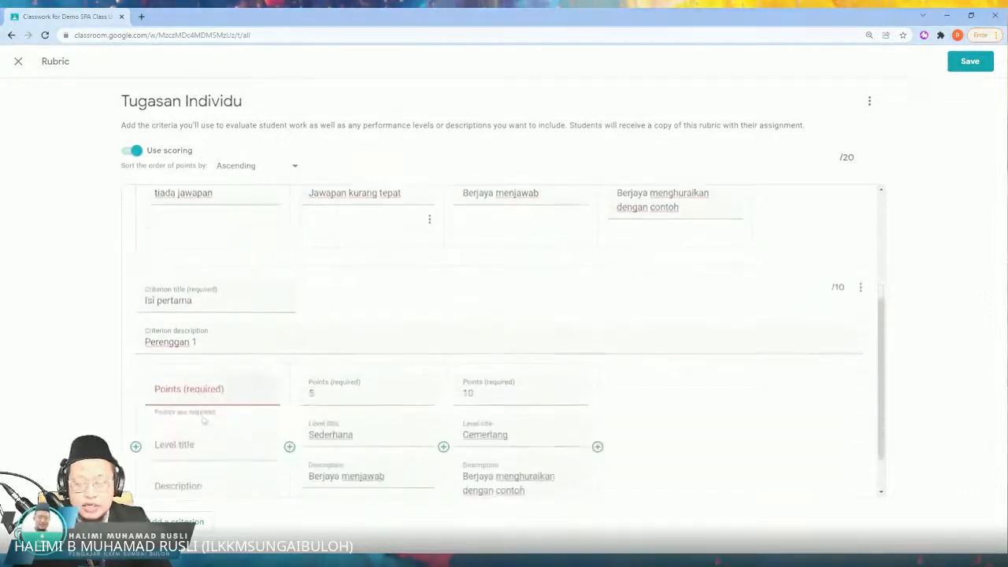
click(211, 397)
text(2)
Step: Copy the level title "Rendah" from the Pendahuluan criterion into Isi pertama's 2-point level
scroll(360, 216, up, 2)
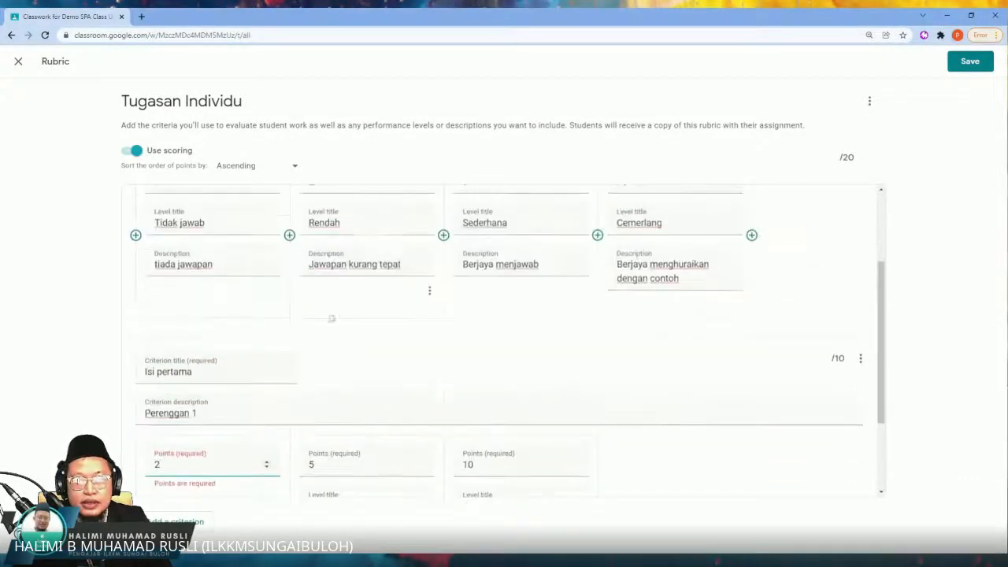
mouse_move(314, 255)
mouse_down()
mouse_move(344, 256)
mouse_move(307, 255)
mouse_up()
scroll(218, 380, down, 2)
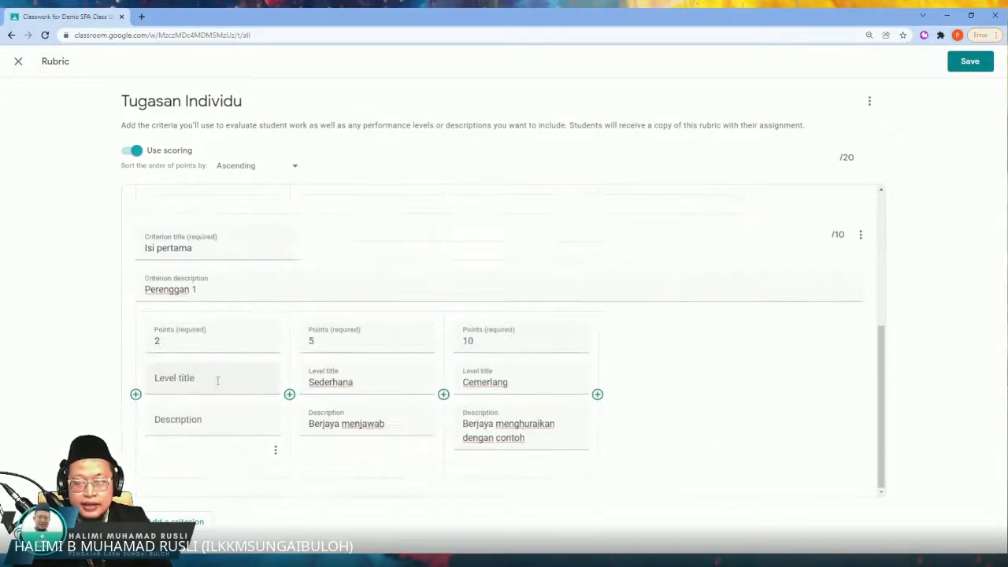
click(217, 380)
key(ctrl+v)
Step: Copy the description "Jawapan kurang tepat" from Pendahuluan's Rendah level into Isi pertama's Rendah level
scroll(218, 380, up, 2)
drag(414, 299, 304, 302)
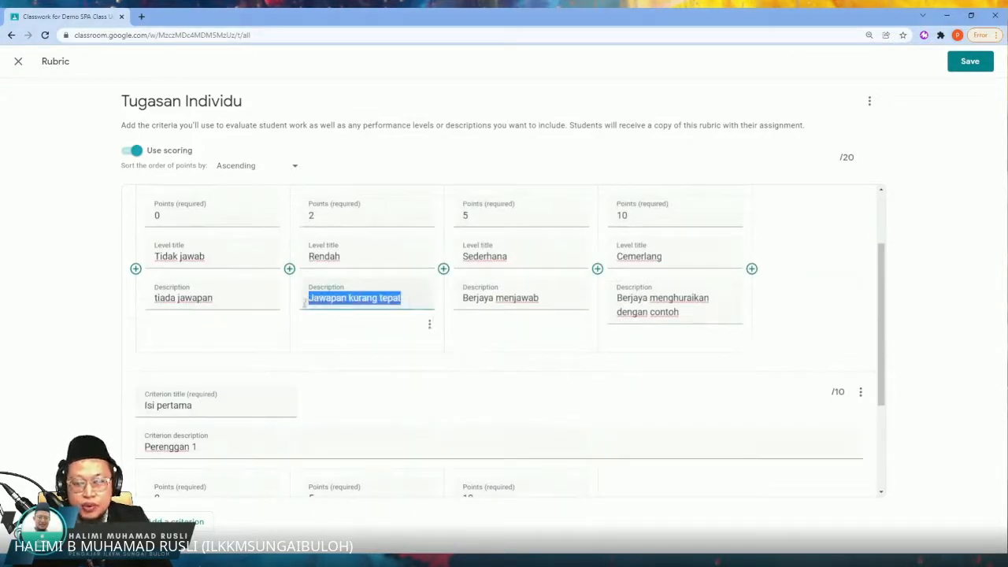
scroll(289, 373, down, 2)
click(216, 475)
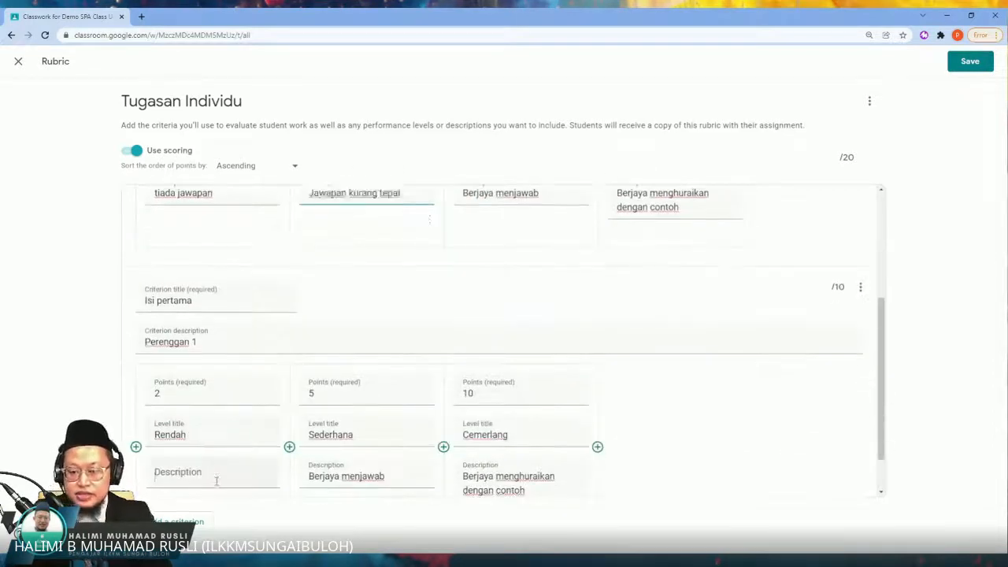
scroll(216, 476, down, 1)
key(ctrl+v)
Step: Add another level to the Isi pertama criterion and set its points to 3
click(136, 413)
scroll(221, 320, up, 3)
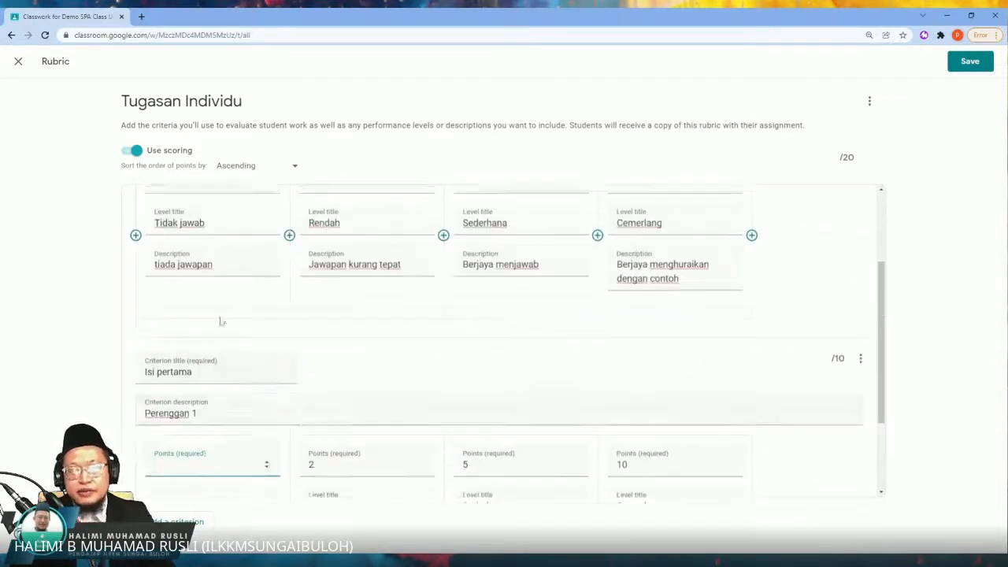
double_click(156, 287)
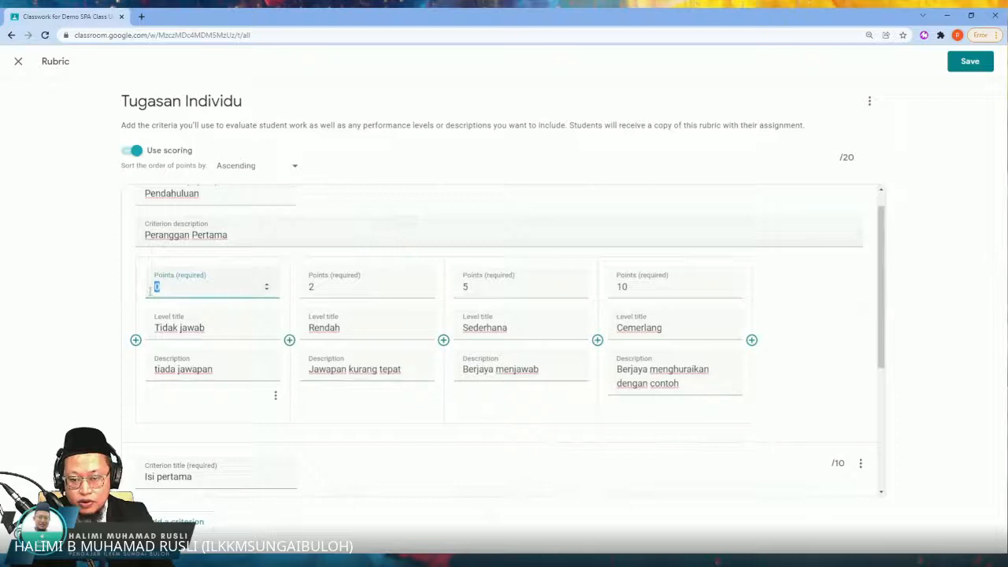
scroll(221, 397, down, 3)
click(205, 408)
scroll(205, 409, down, 1)
key(ctrl+v)
scroll(204, 370, up, 3)
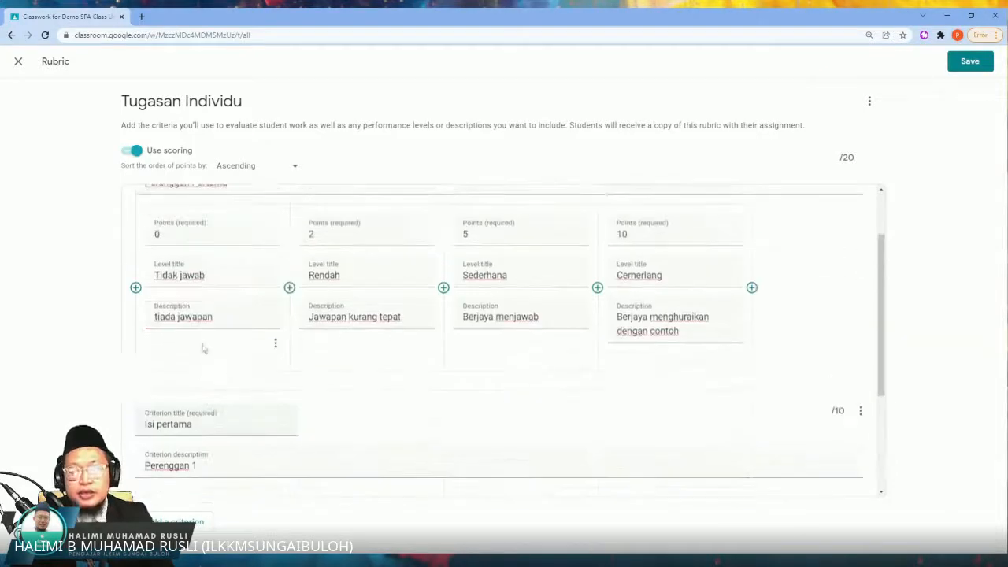
Step: Add a 0-point level before Rendah in the Isi pertama criterion and copy Pendahuluan's level title "Tidak jawab" into it
drag(206, 275, 148, 276)
key(BackSpace)
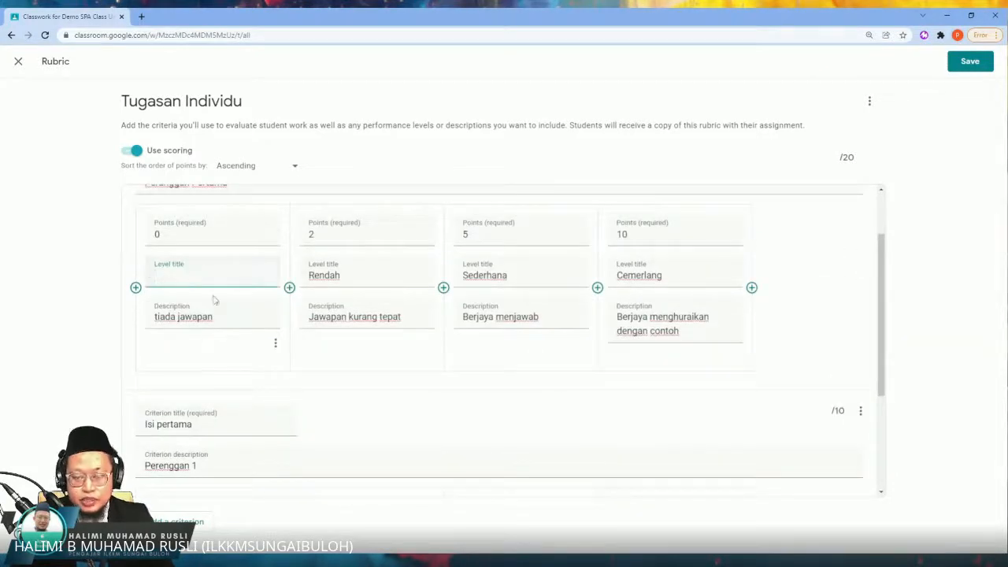
key(ctrl+z)
scroll(212, 305, down, 2)
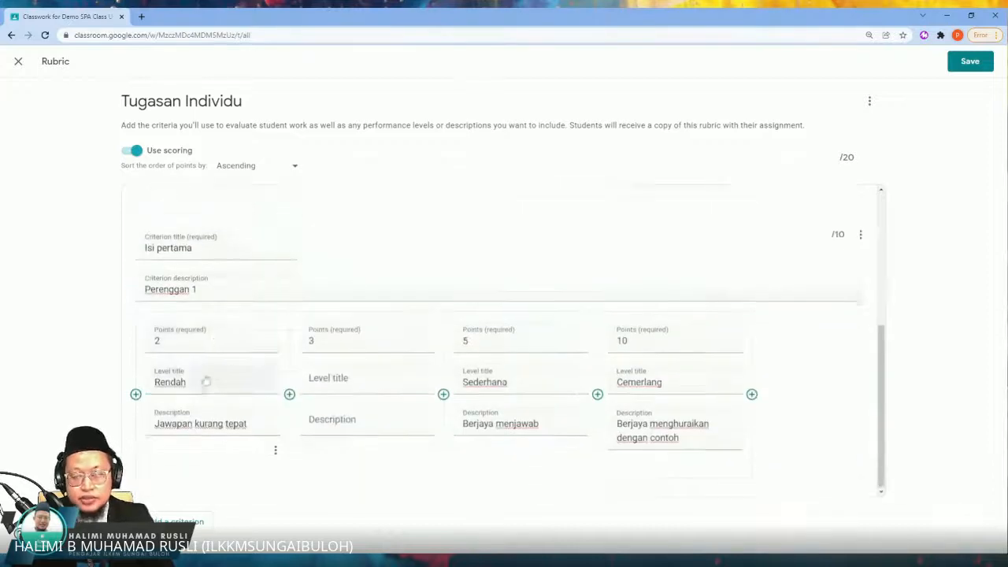
click(136, 394)
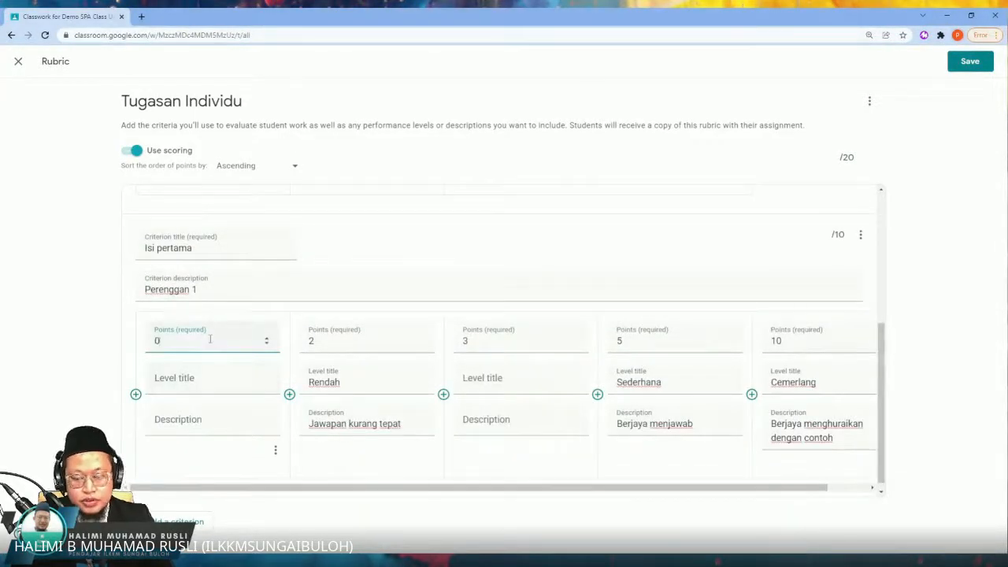
click(247, 377)
text(Tidak jawab)
Step: Copy the description "tiada jawapan" from Pendahuluan's Tidak jawab level into Isi pertama's Tidak jawab level
scroll(214, 275, up, 1)
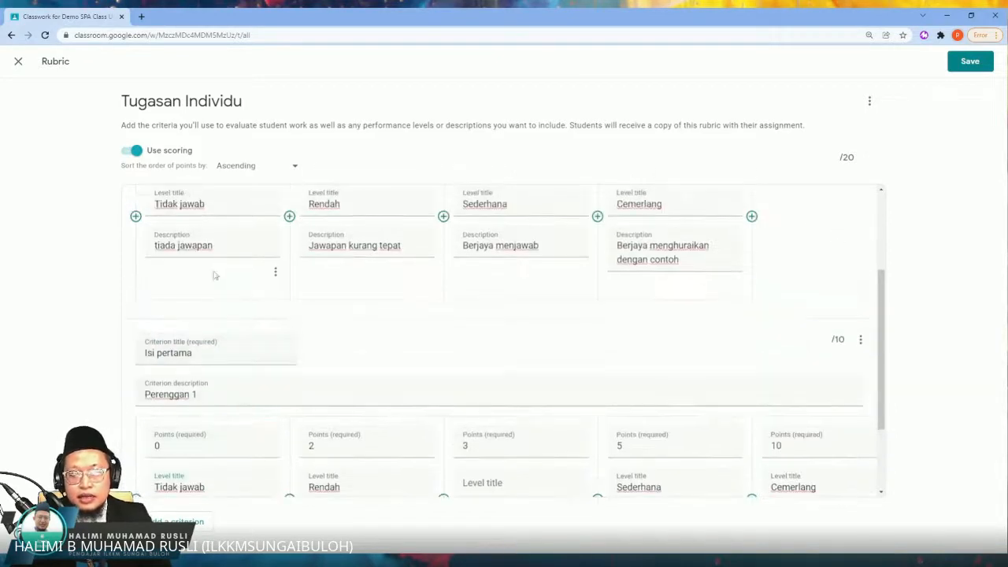
drag(214, 245, 155, 247)
key(ctrl+c)
scroll(221, 335, down, 1)
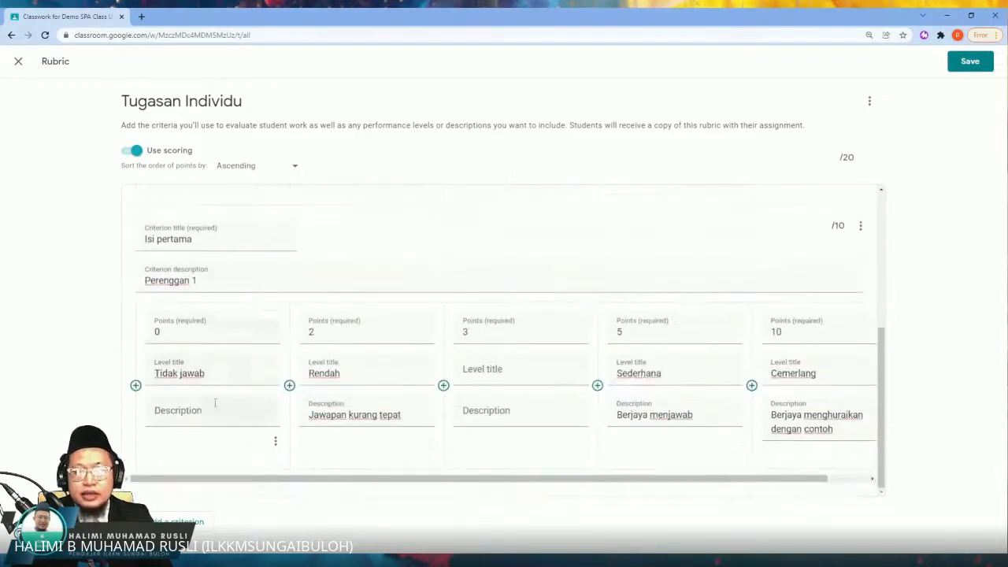
click(215, 405)
key(ctrl+v)
Step: Save the rubric and assign Tugasan Individu to all students of the class
scroll(618, 315, up, 4)
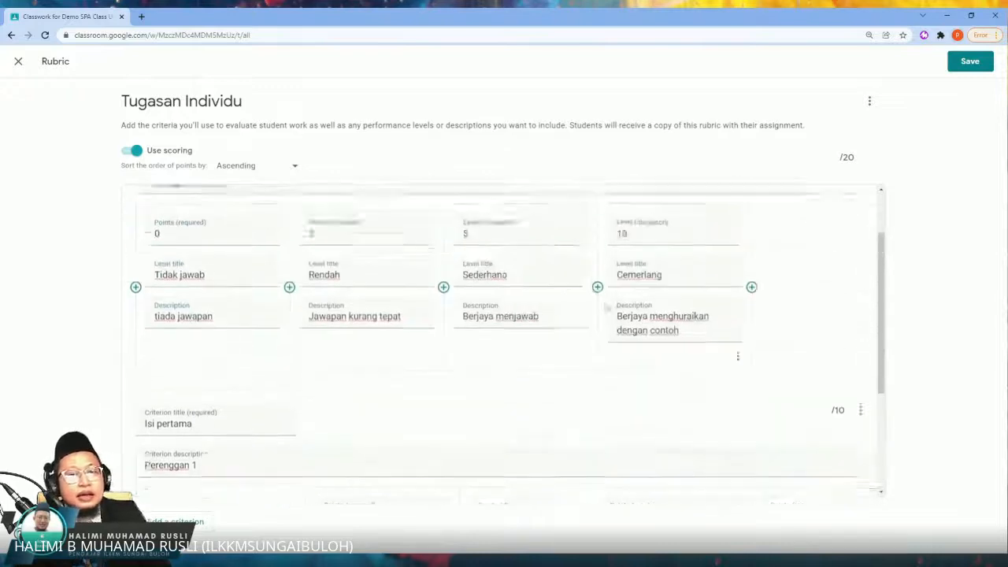
click(968, 61)
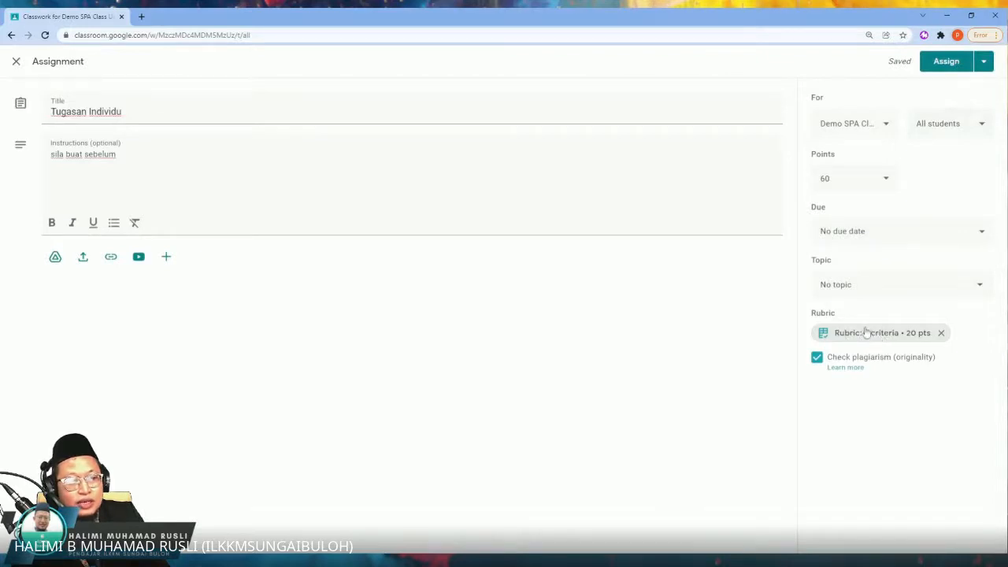
click(951, 66)
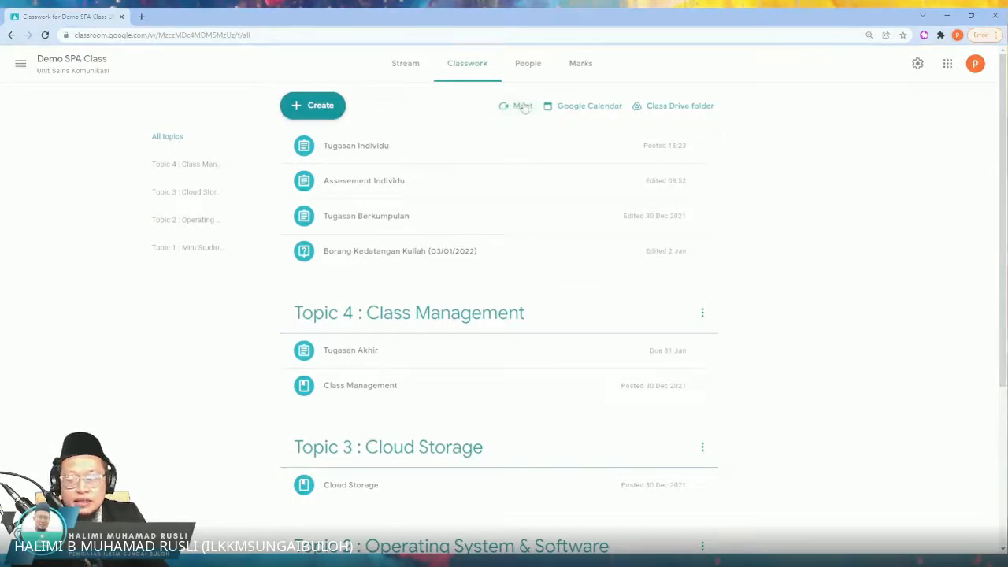
Step: Open the class's Google Meet session from the classwork page, view its joining screen and close it
scroll(539, 141, up, 3)
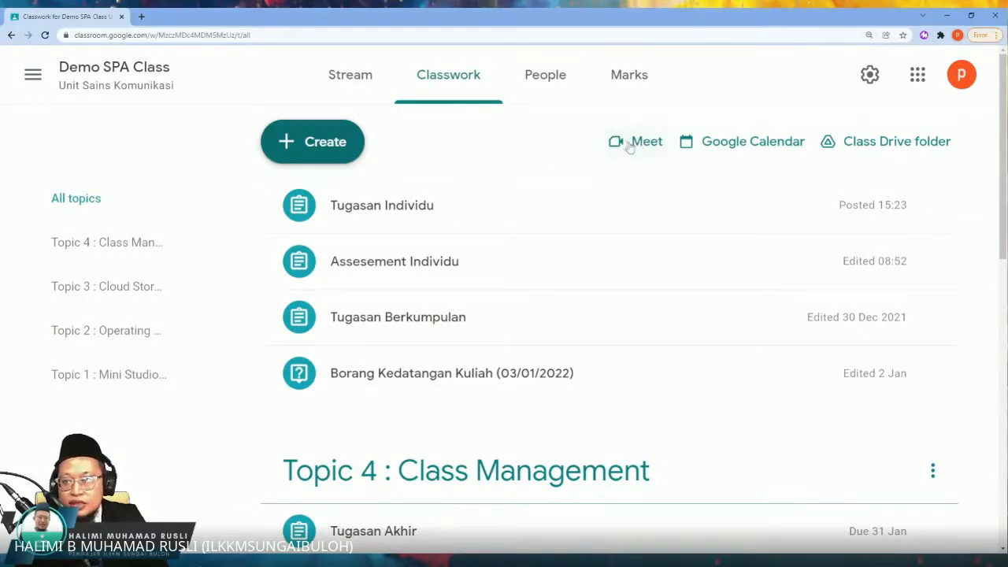
scroll(641, 159, up, 3)
scroll(679, 292, down, 2)
scroll(679, 292, down, 3)
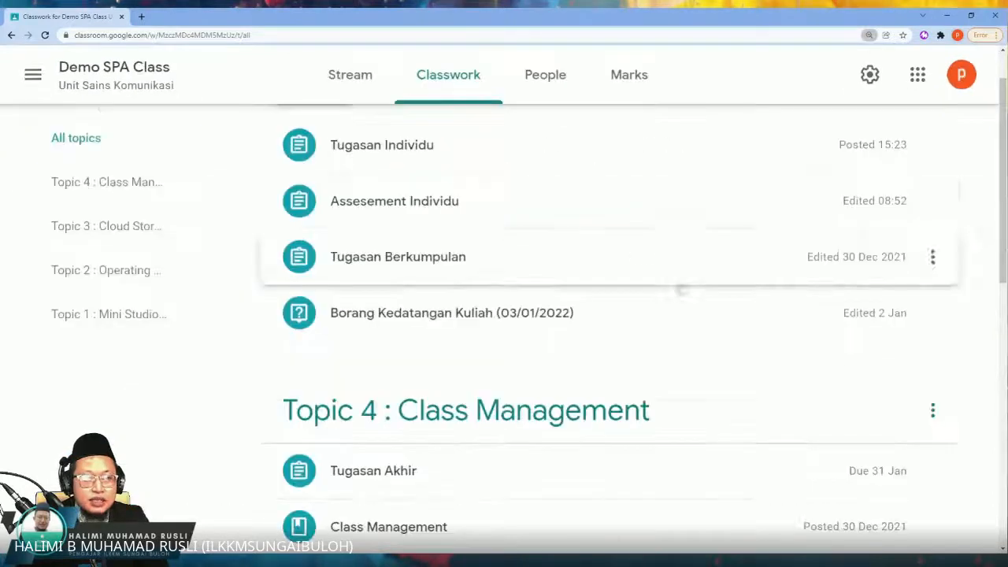
scroll(666, 227, up, 1)
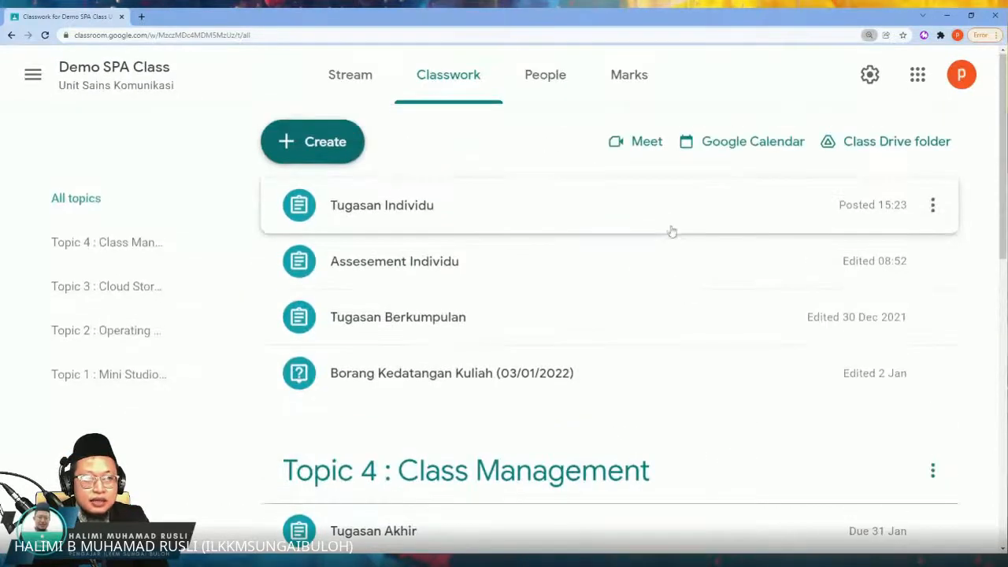
click(641, 141)
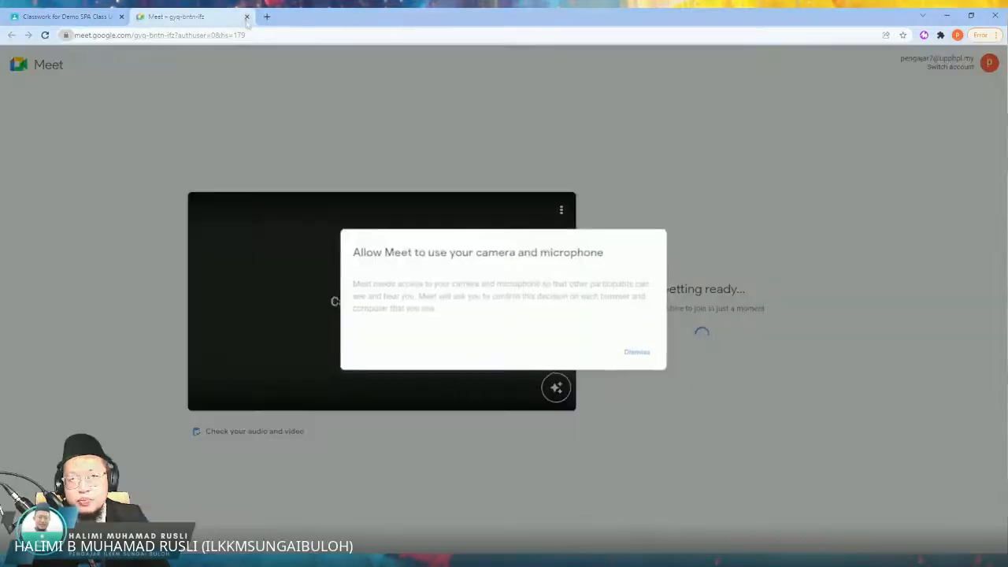
click(247, 16)
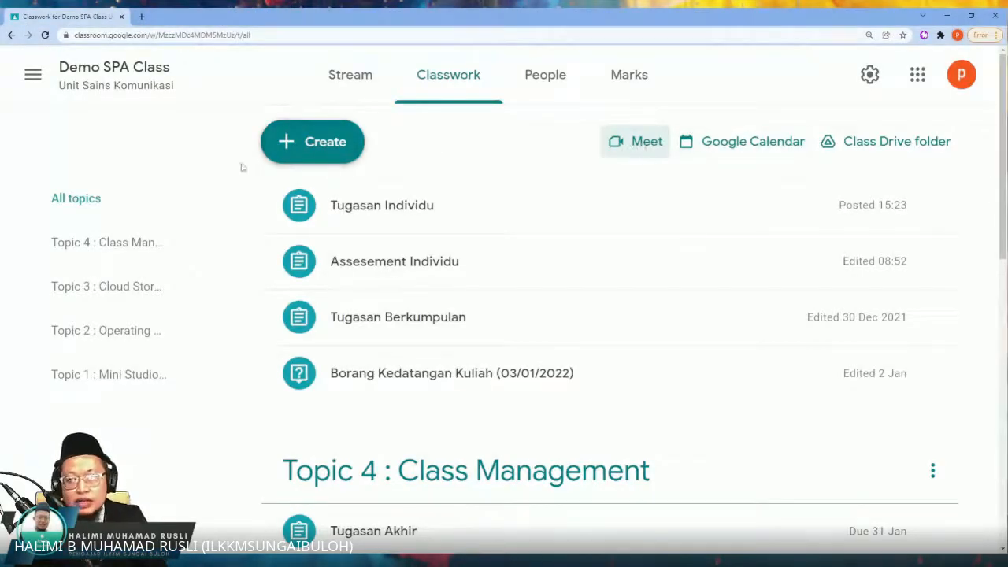
Step: View the class's Google Calendar and its Drive folder from the classwork page, closing each after viewing
click(726, 149)
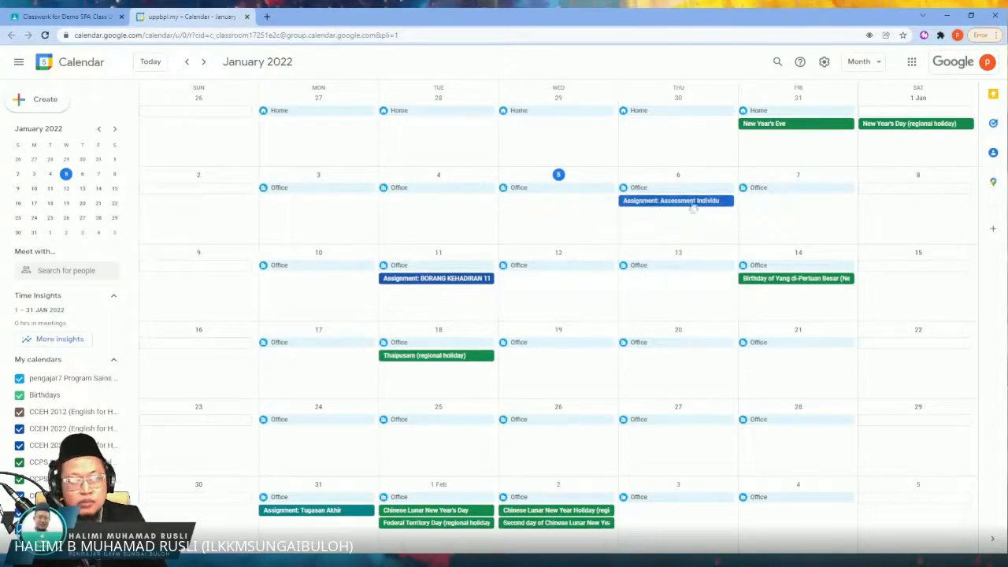
click(244, 16)
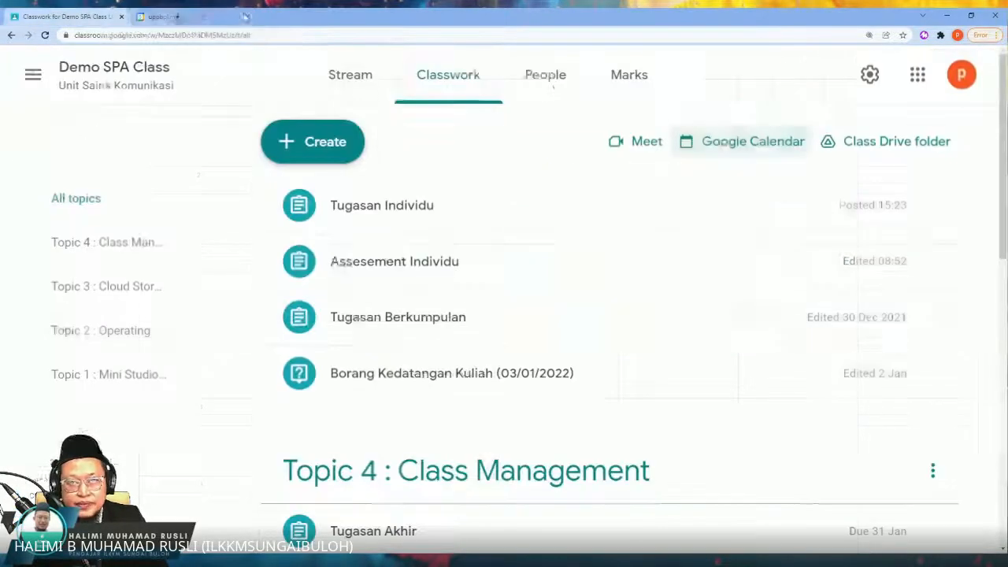
click(877, 144)
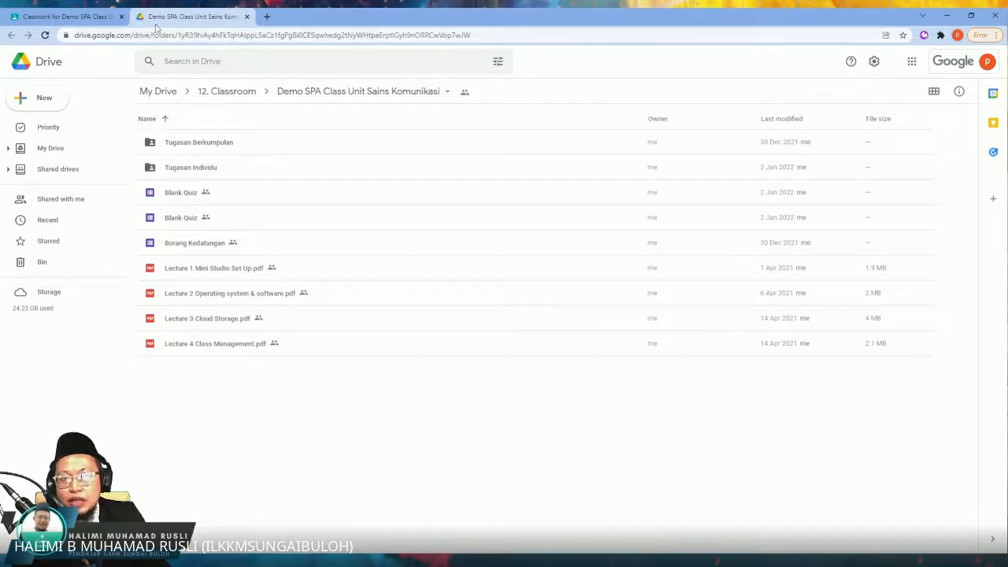
click(247, 16)
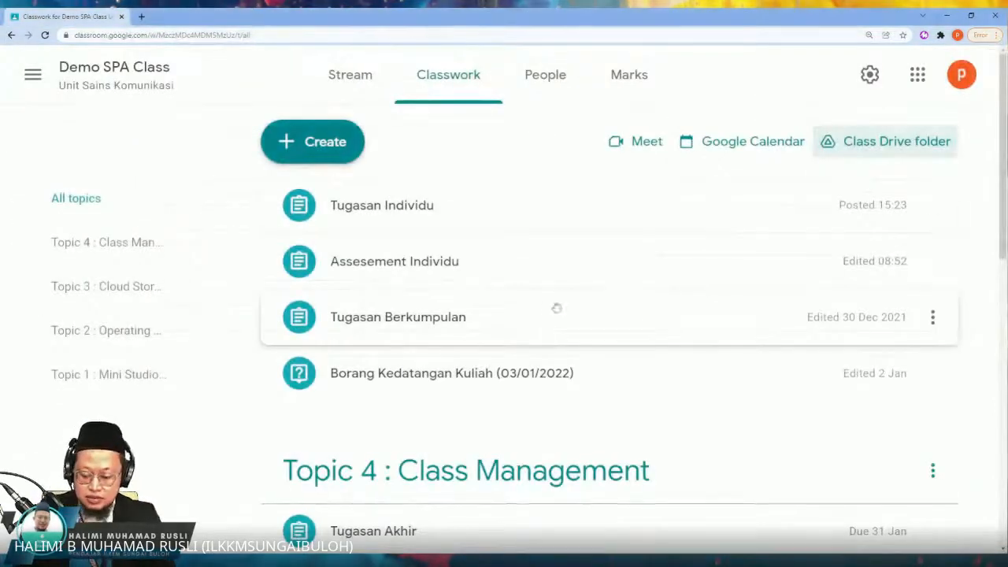
key(ctrl+minus)
key(ctrl+minus)
key(ctrl+minus)
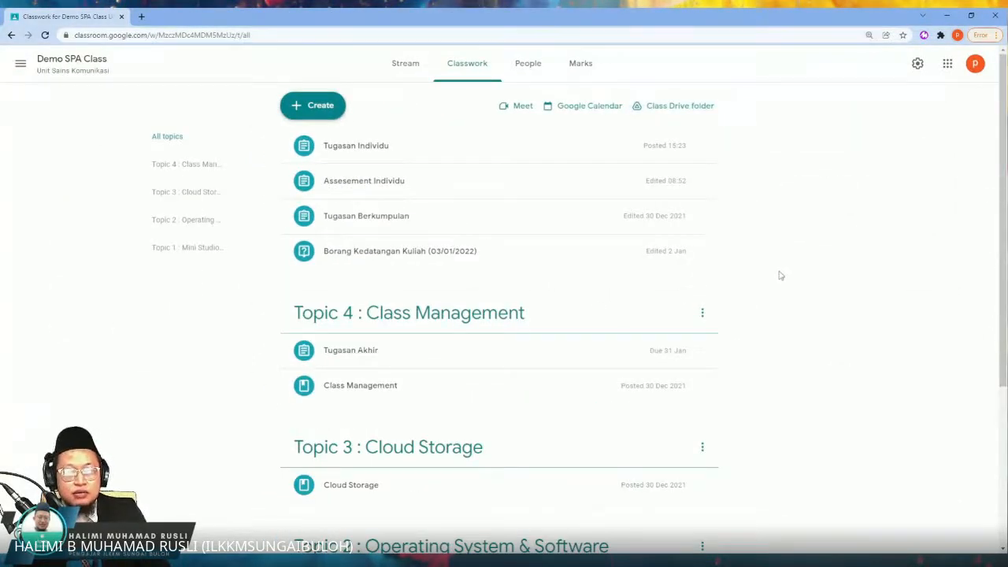
scroll(777, 275, down, 2)
scroll(776, 281, up, 2)
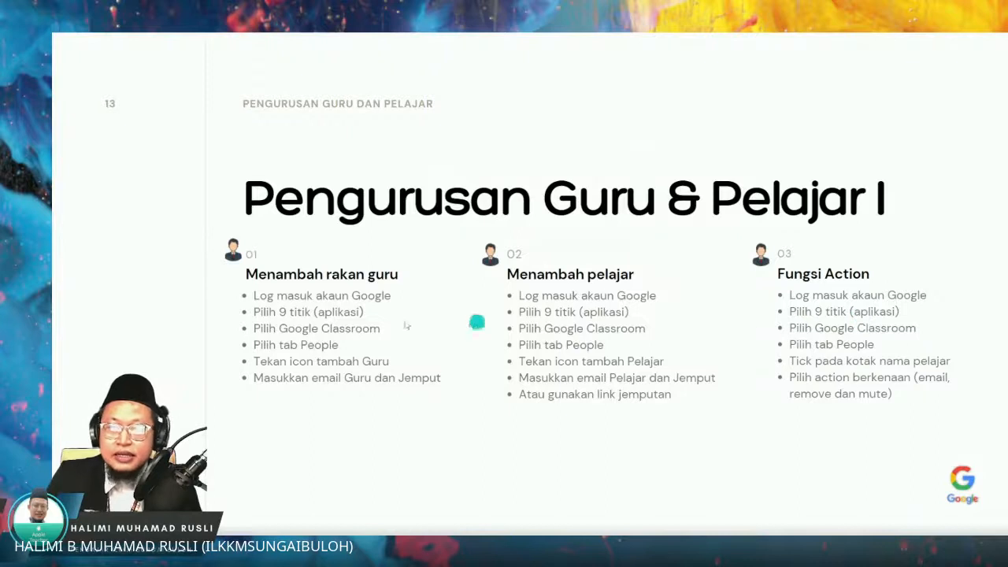
click(871, 327)
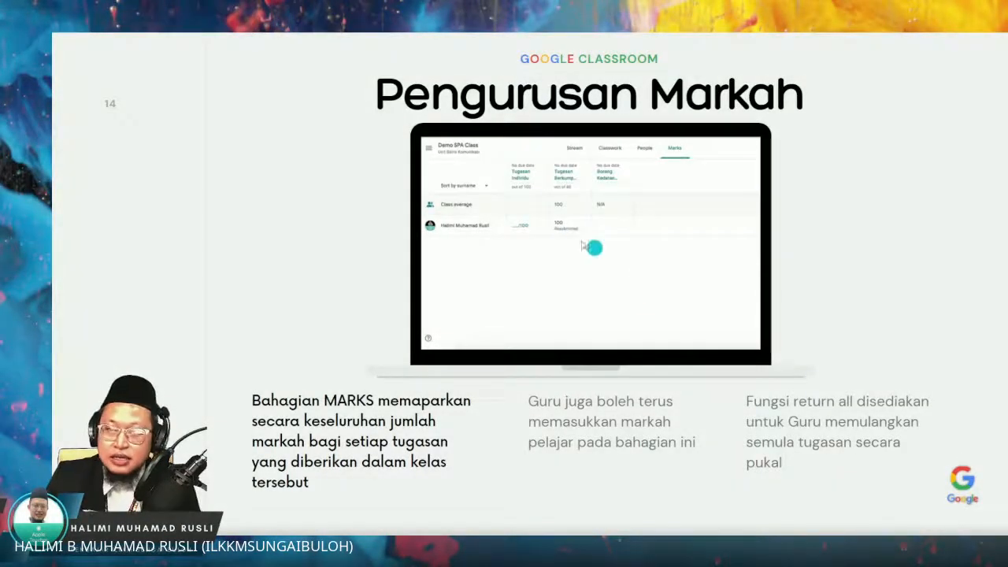
click(864, 311)
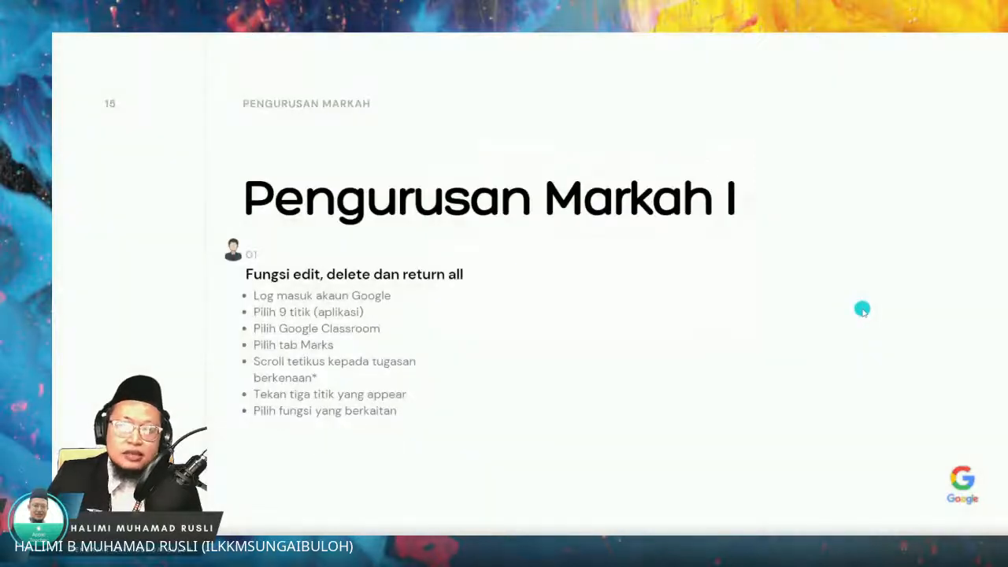
key(Escape)
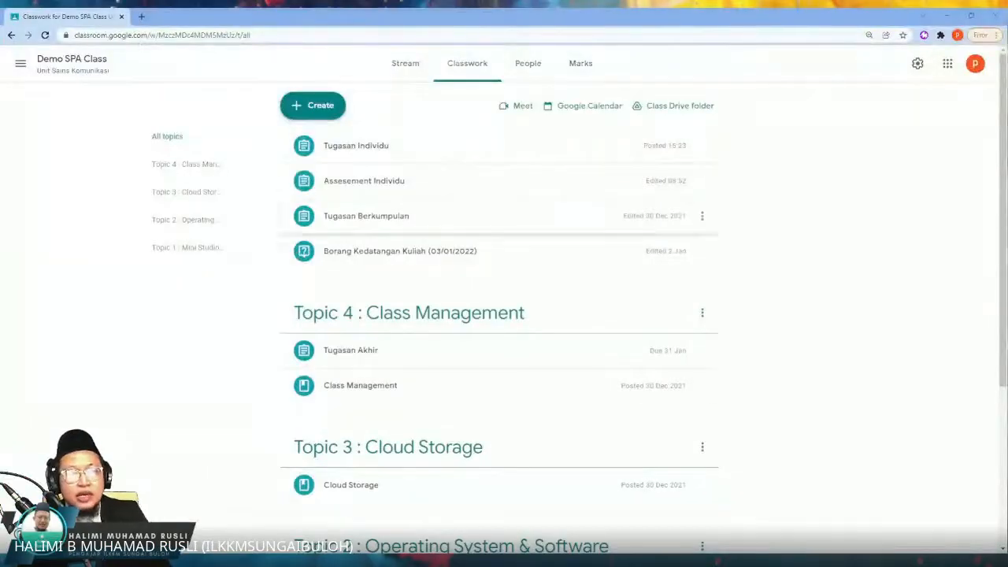
Step: Open the marks overview of Demo SPA Class and work through the introductory marking tips
click(589, 63)
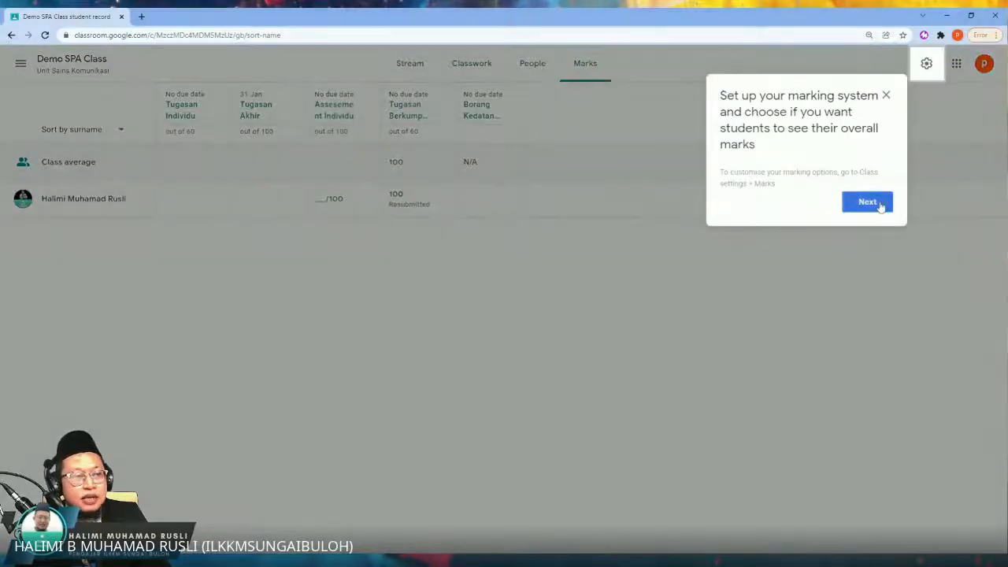
click(882, 202)
click(418, 74)
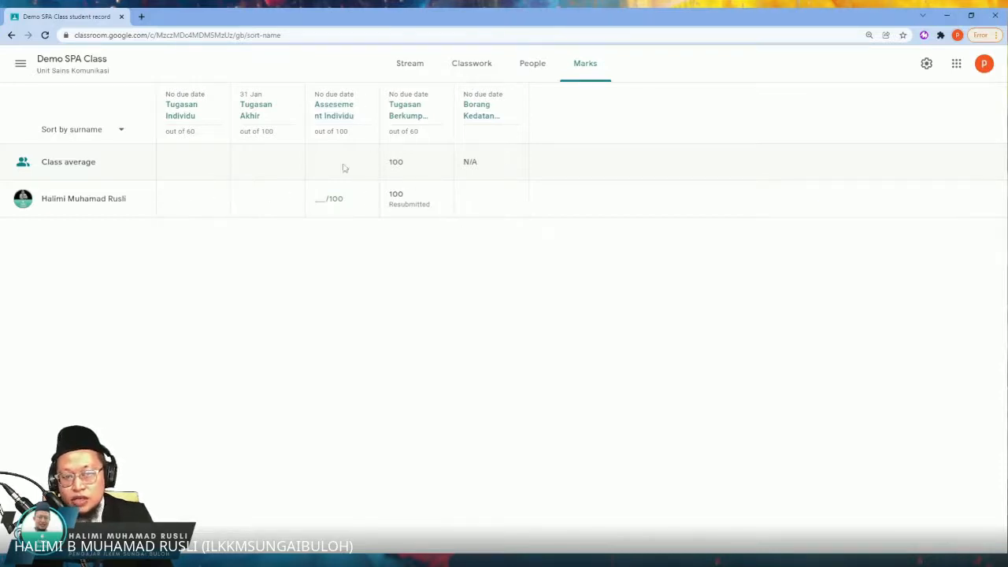
Step: Open the student's Assesement Individu submission from the mark entry and expand the rubric's Accuracy criterion to view its levels
click(337, 203)
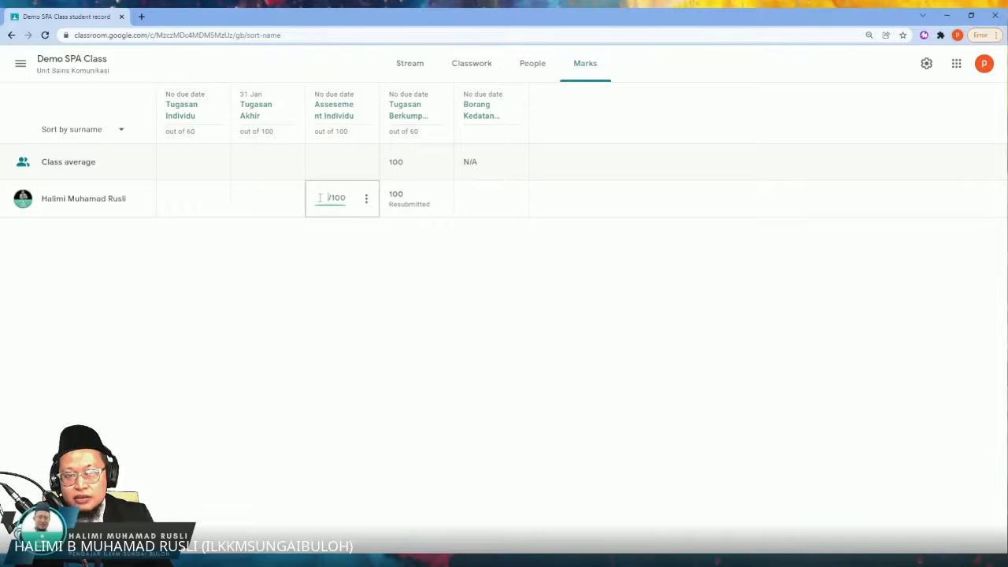
click(366, 199)
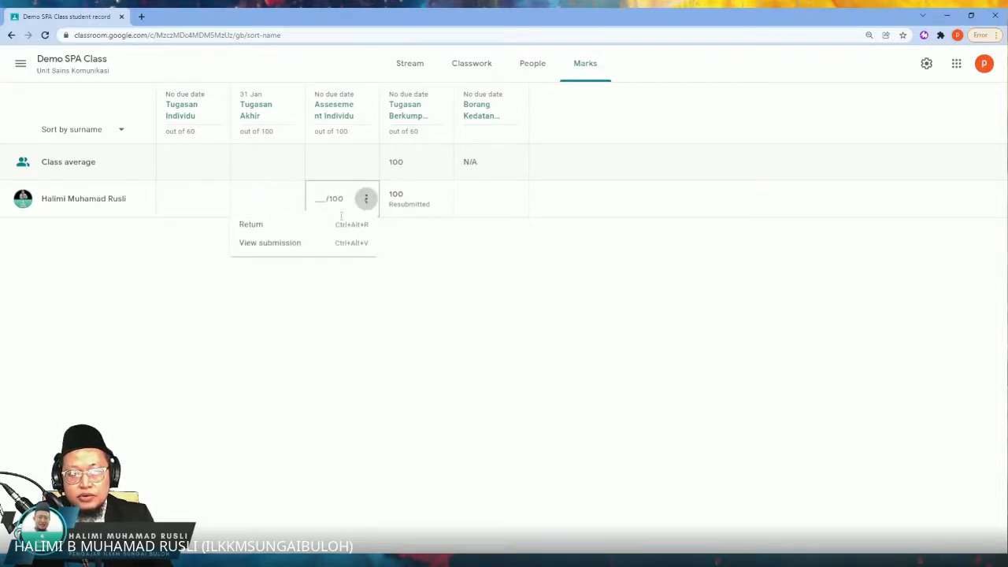
click(435, 235)
click(365, 203)
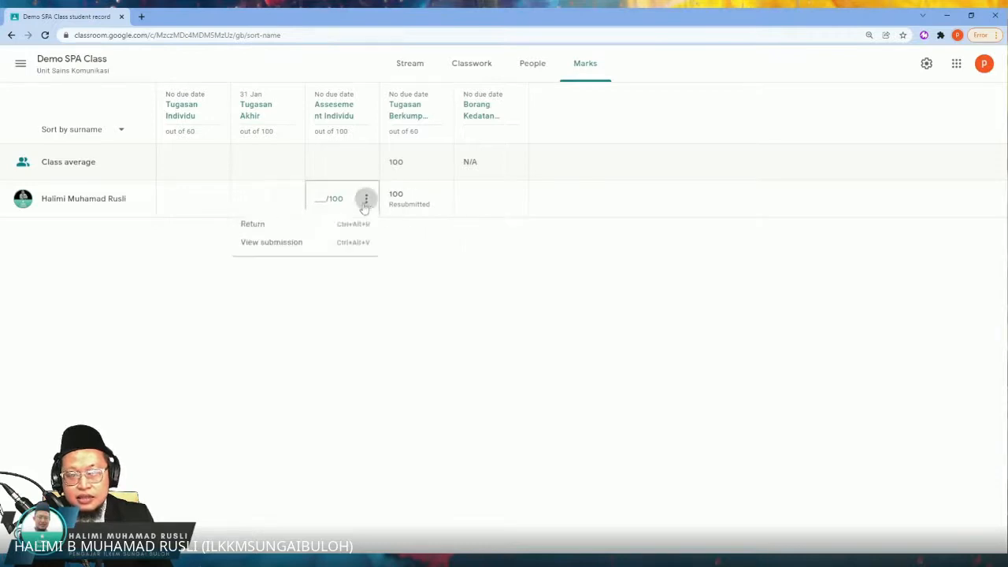
click(291, 243)
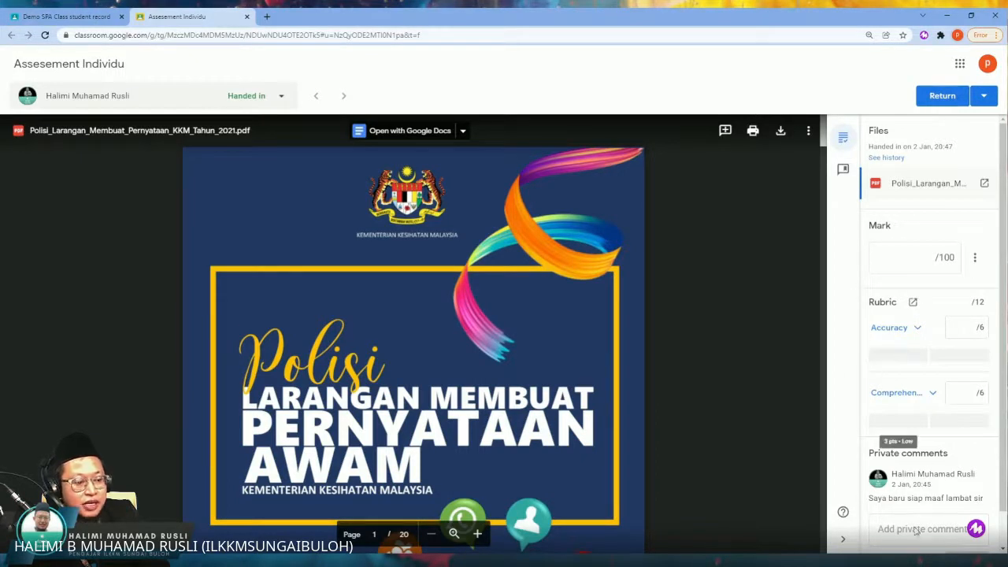
click(917, 328)
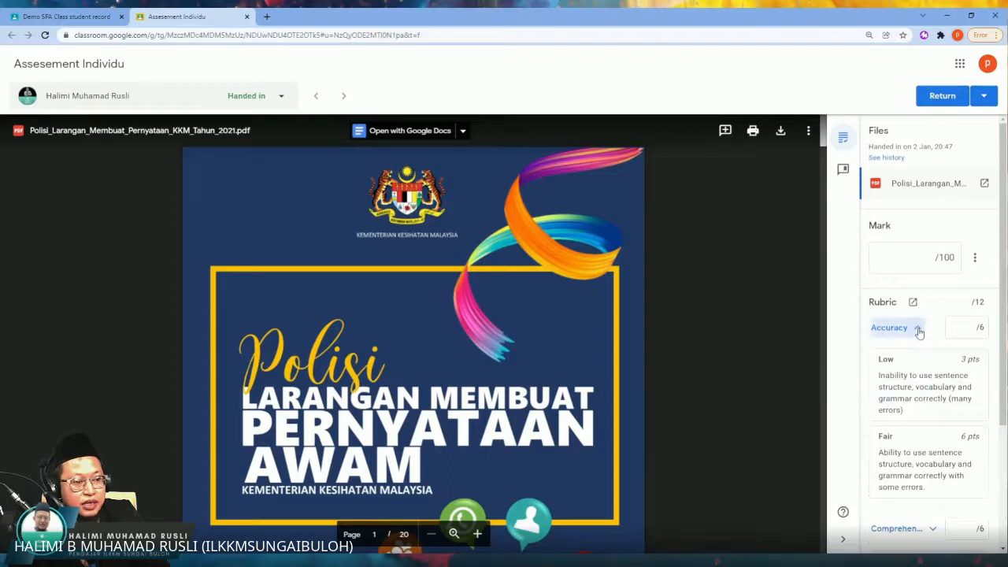
scroll(918, 370, down, 2)
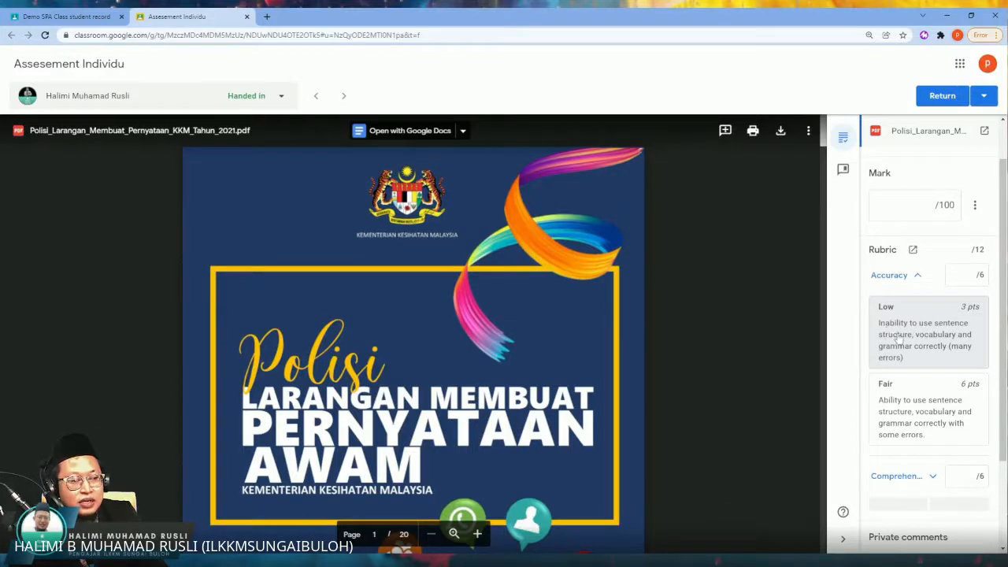
Step: Collapse the rubric's Accuracy criterion and rate it Fair, 6 points, after trying the Low level, 3 points
click(917, 277)
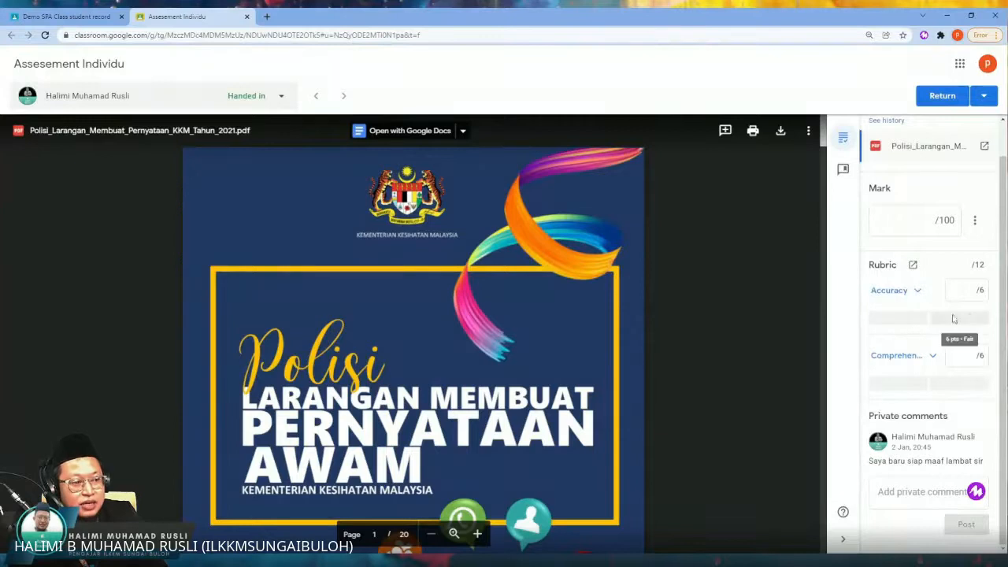
click(909, 321)
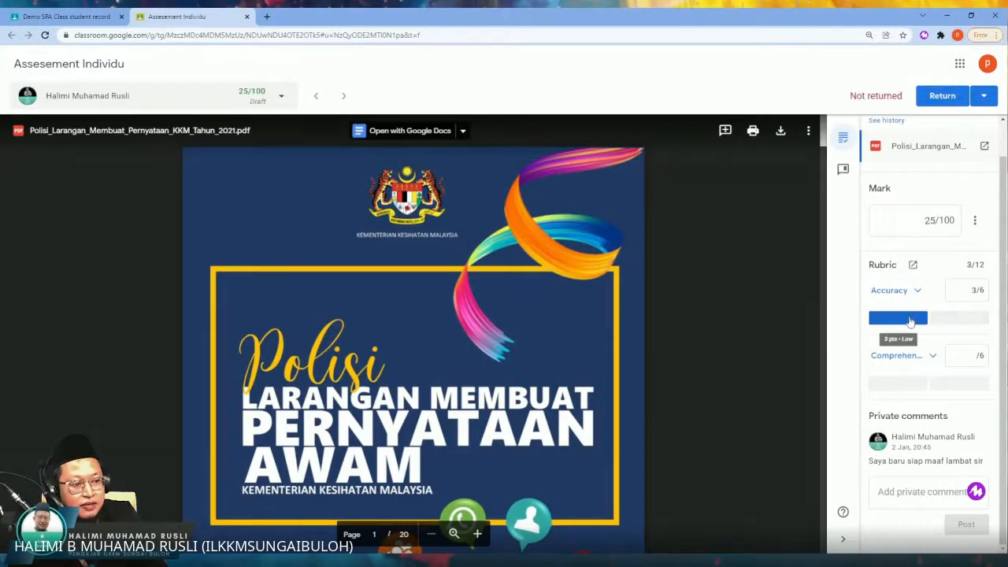
click(983, 319)
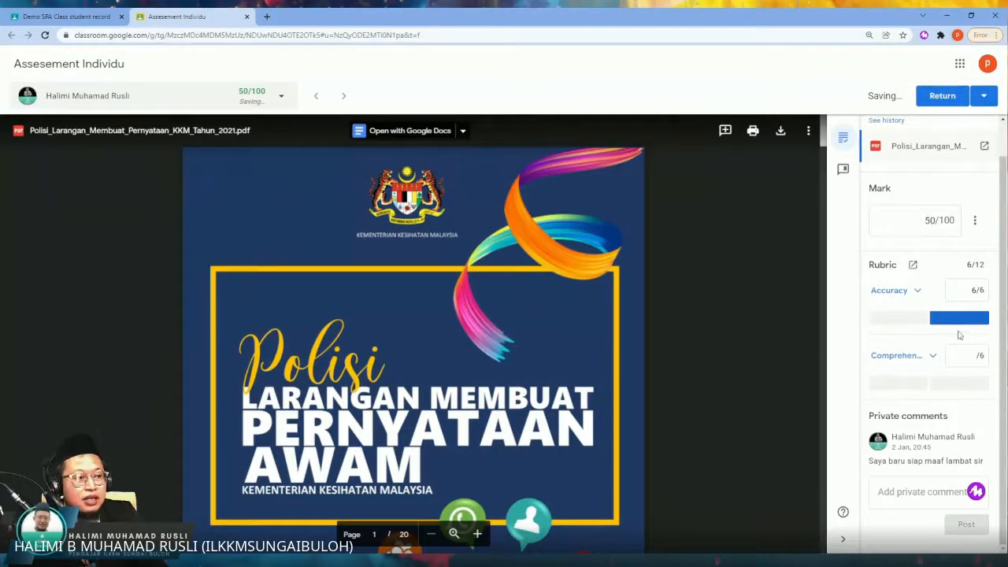
Step: Review the level descriptions of the rubric criterion below Accuracy, collapse them and rate that criterion Fair, 6 points
click(925, 356)
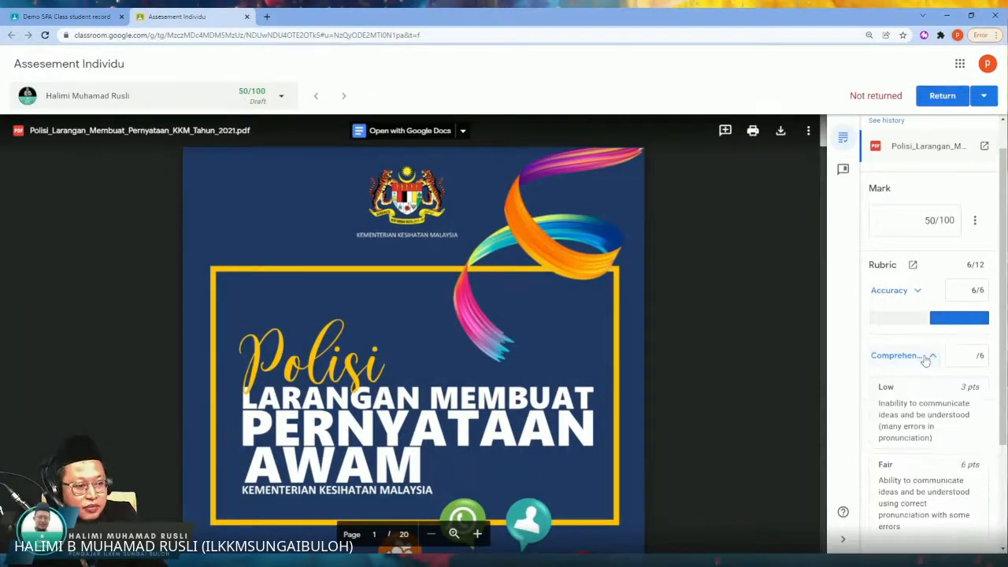
scroll(898, 414, down, 2)
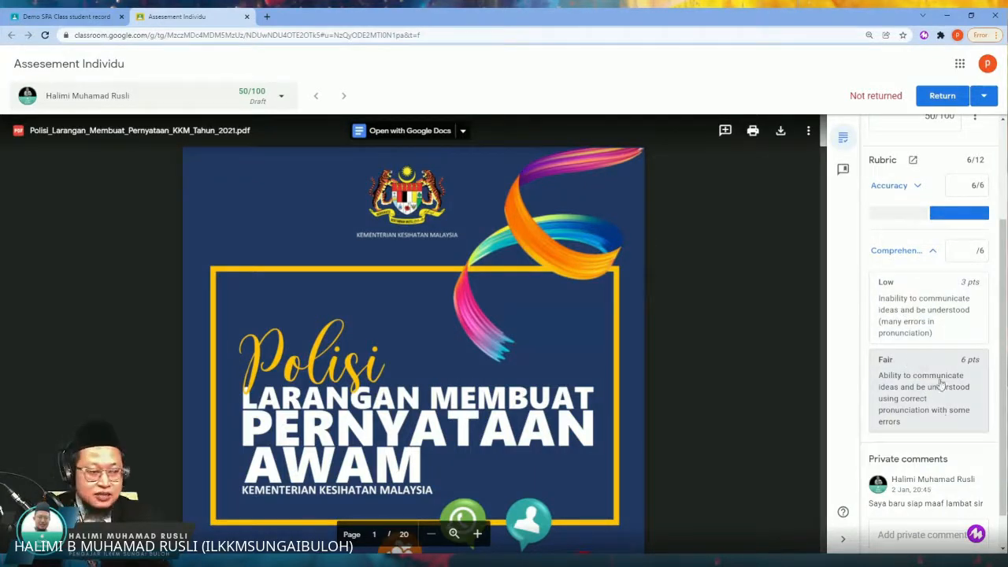
click(913, 250)
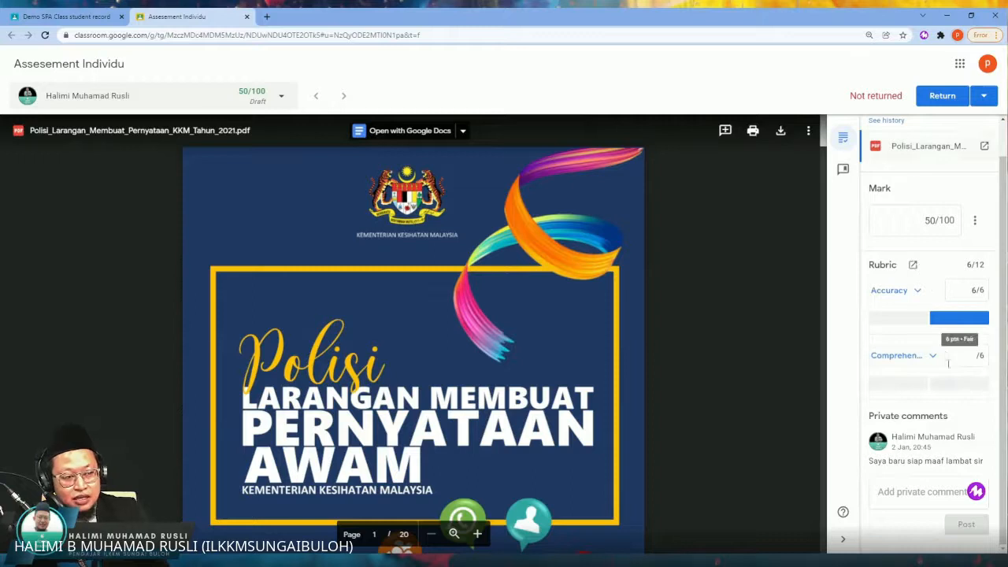
click(962, 386)
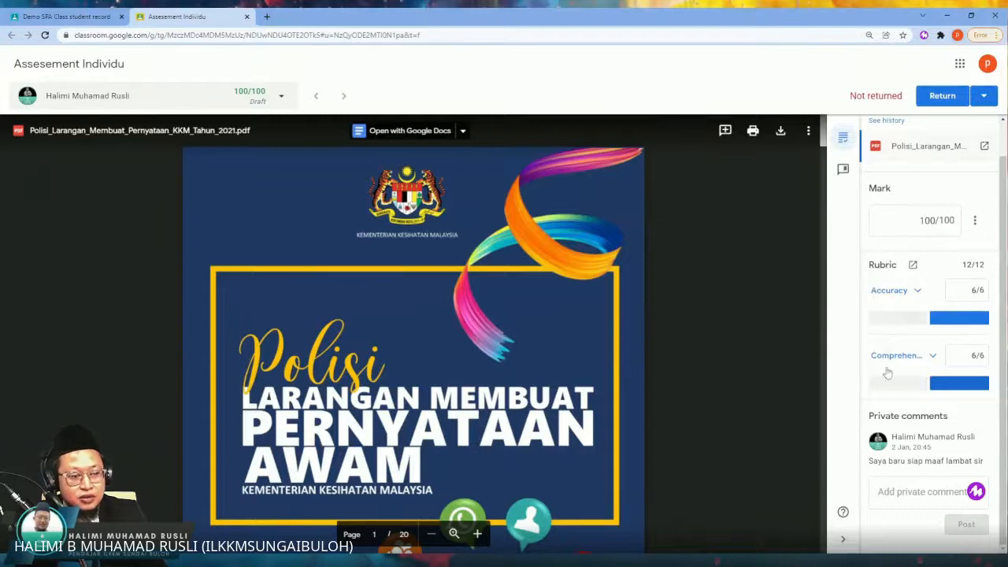
Step: Post the private comment "tak pe asal hantar saya terima" on the student's submission
click(927, 492)
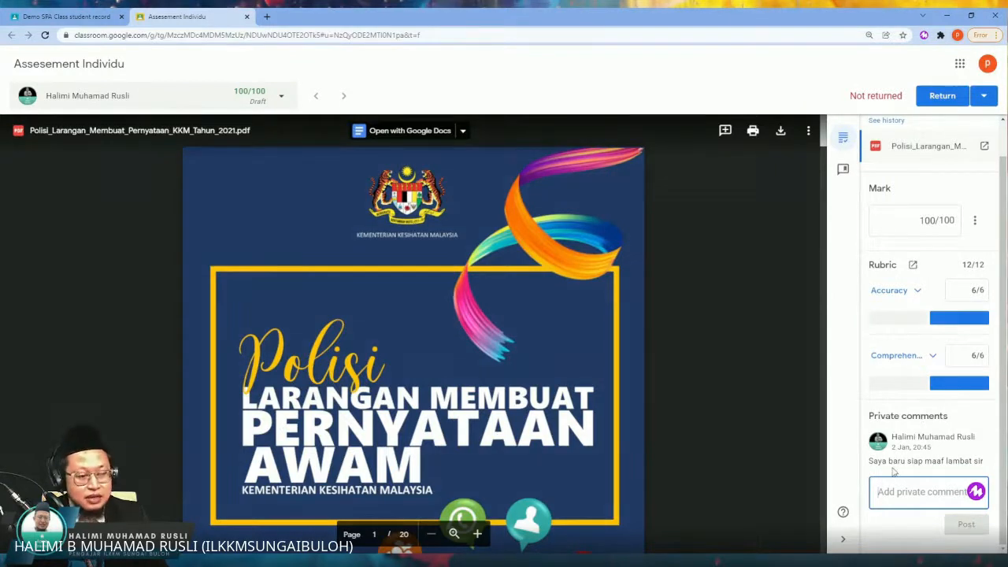
text(tak pe as)
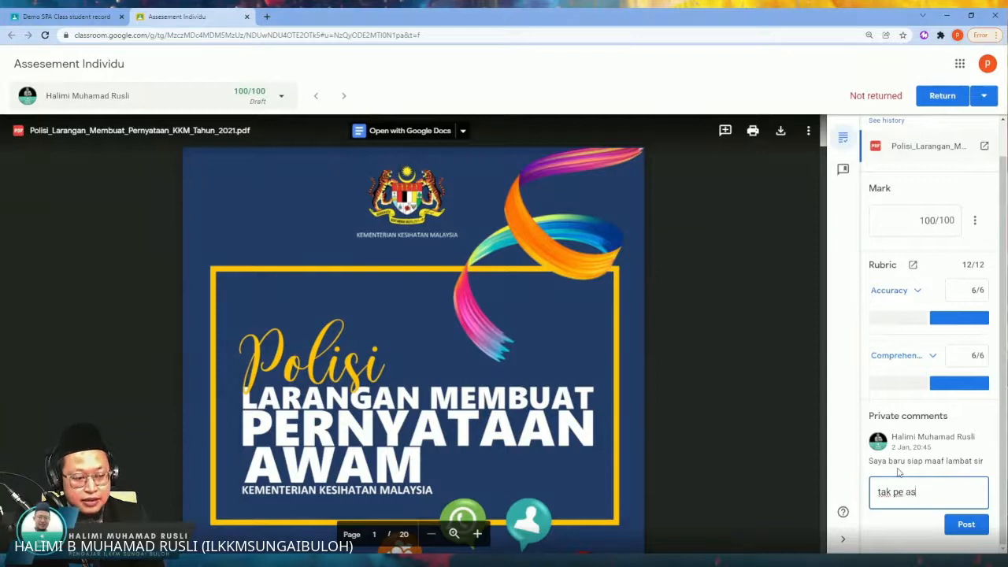
text(al hantar saya terima)
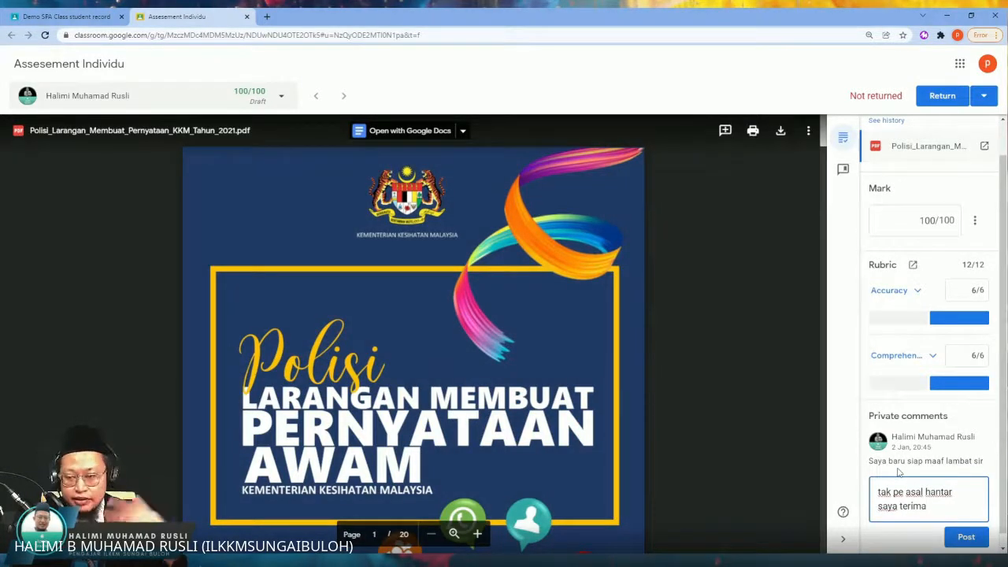
click(966, 537)
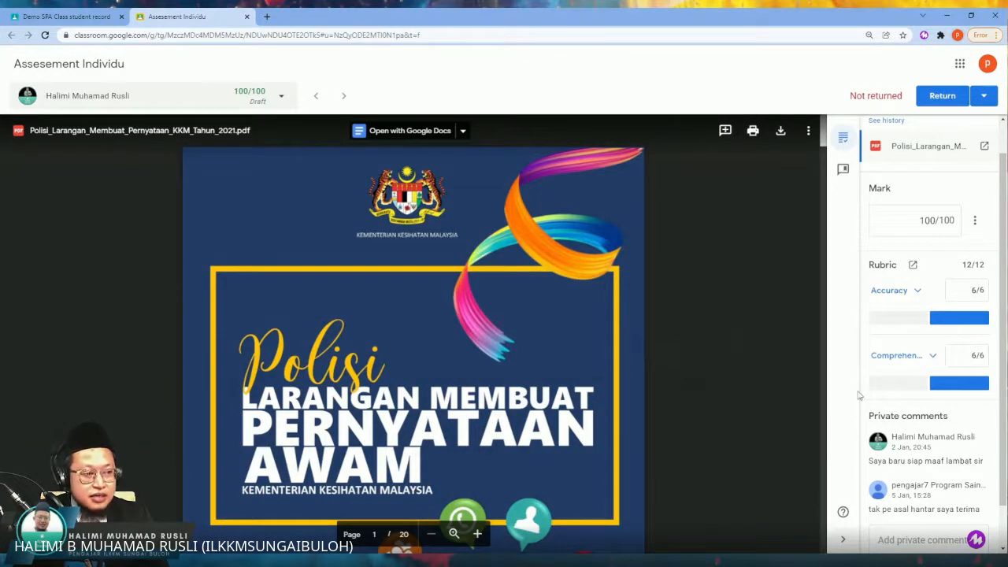
scroll(901, 346, up, 1)
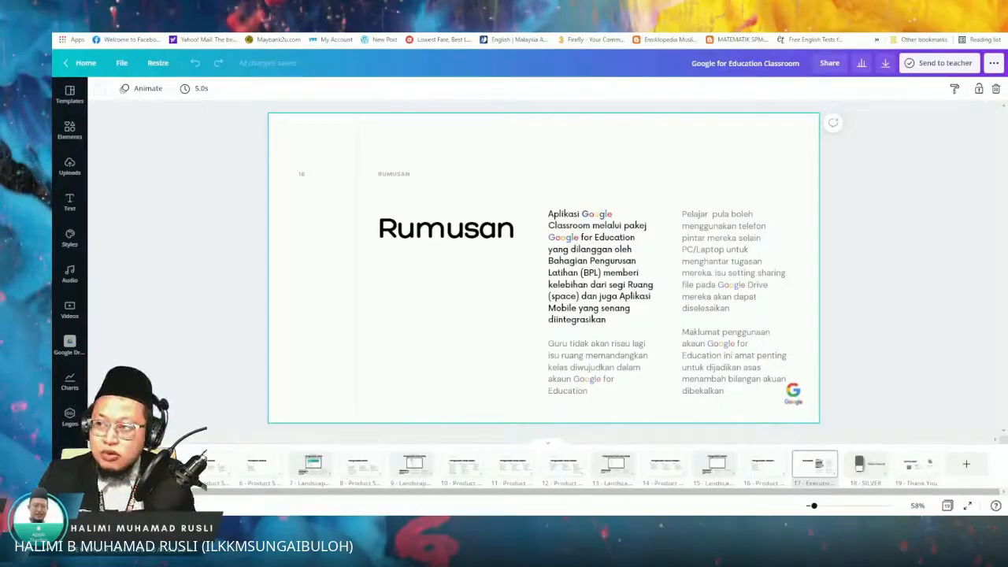
Step: Switch to the Google for Education Classroom design in Canva and open the Present options at the Rumusan slide
click(994, 63)
click(943, 146)
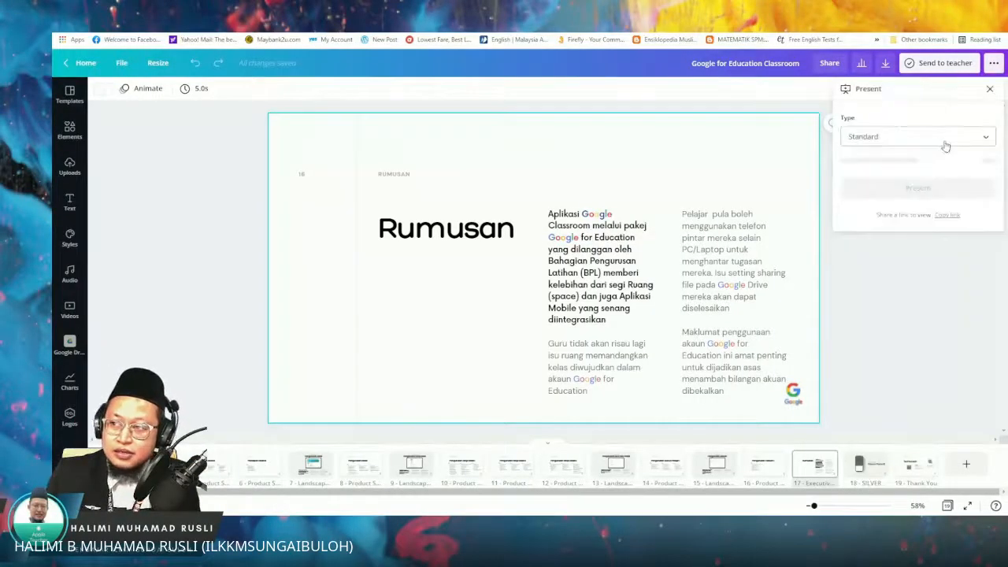